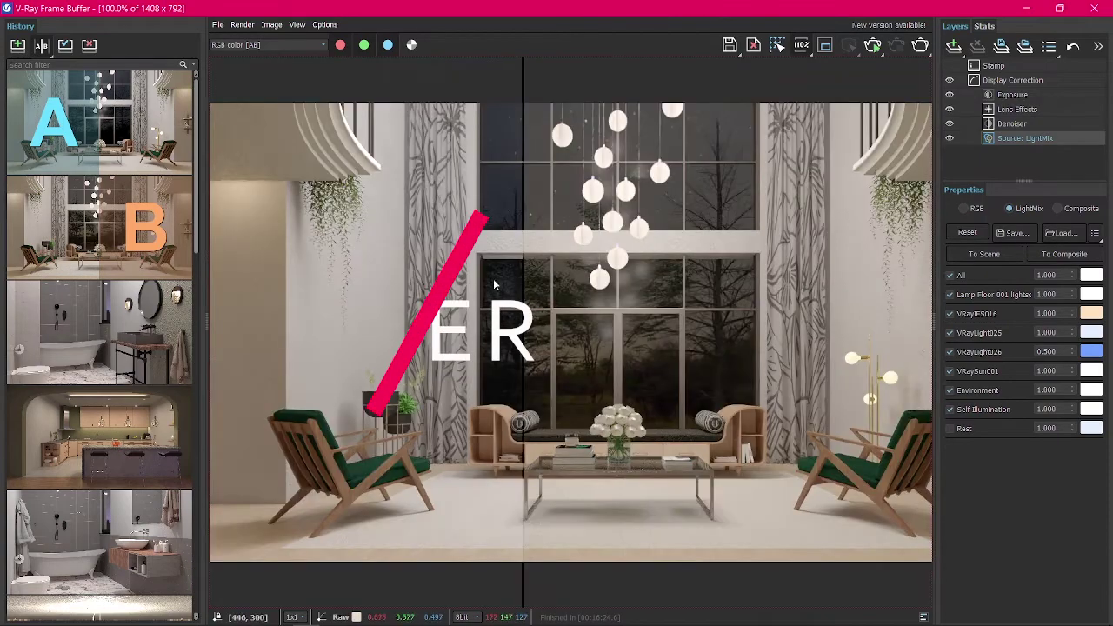
Zoom around the image and shift the split between the two compared renders
scroll(558, 296, "up", 3)
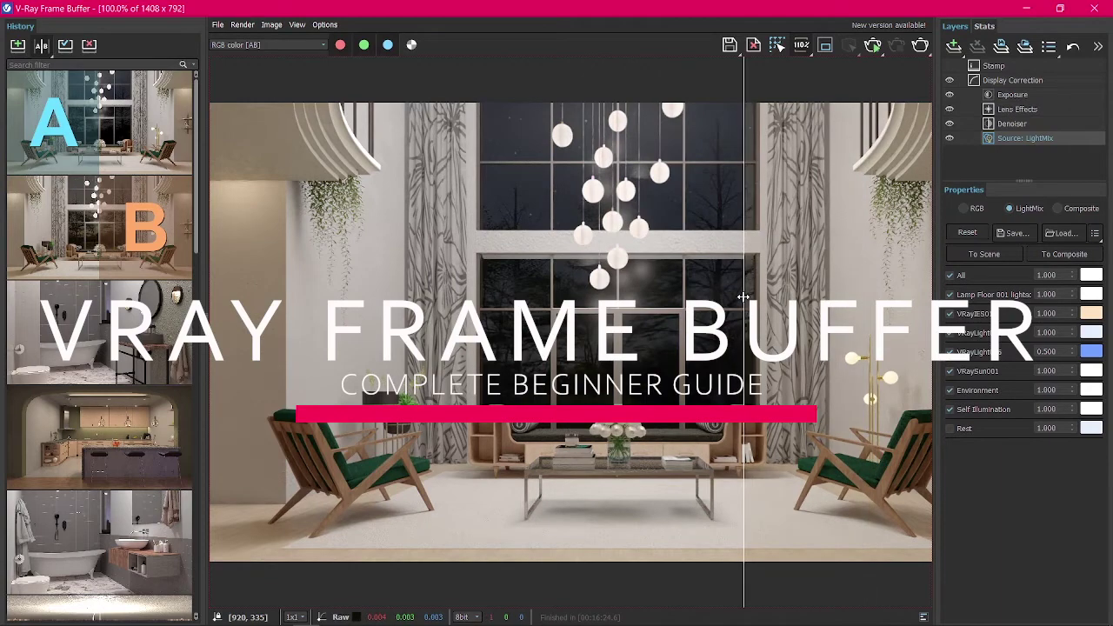
scroll(847, 298, "down", 3)
scroll(848, 298, "up", 3)
scroll(744, 311, "down", 2)
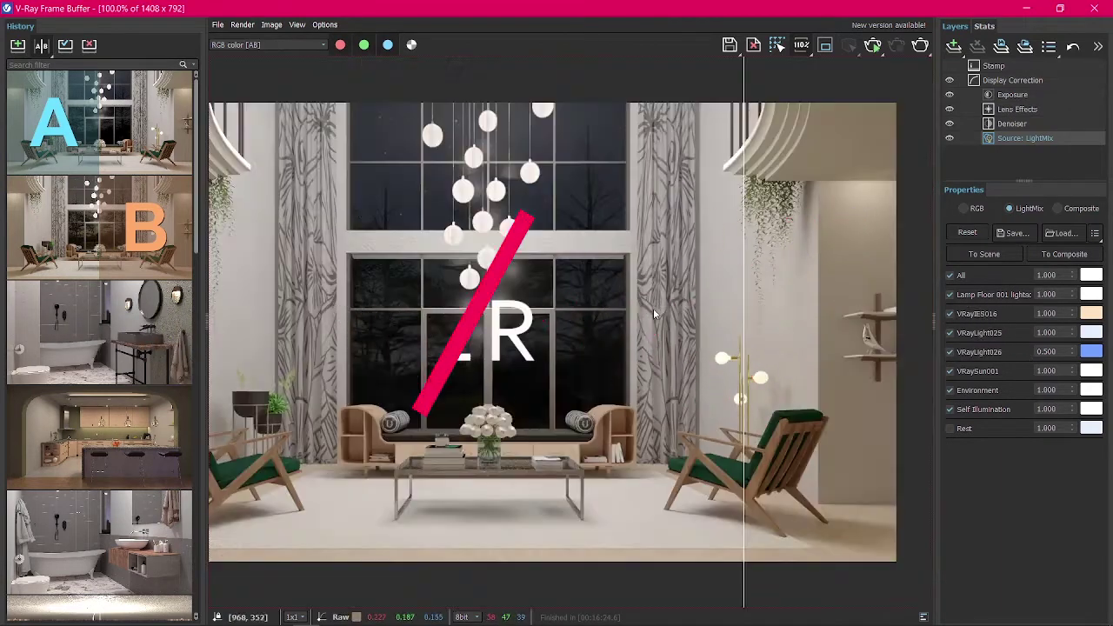
scroll(743, 312, "down", 2)
left_click_drag(744, 311, 537, 318)
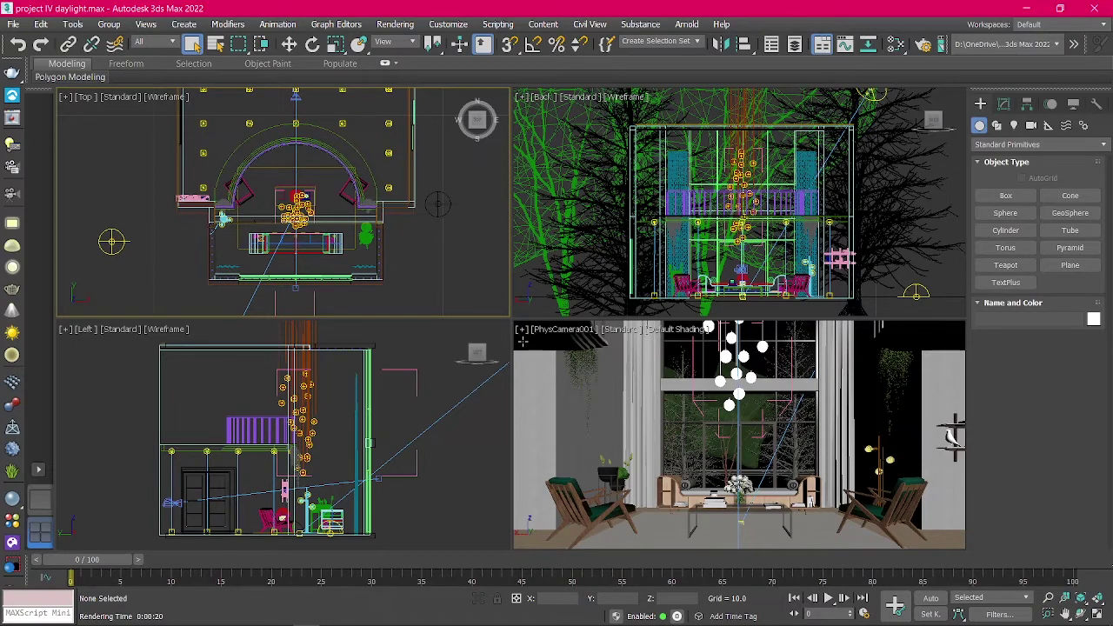
From the 1280x720 Render Setup, start a render, hide the log, and stop it early
key("F10")
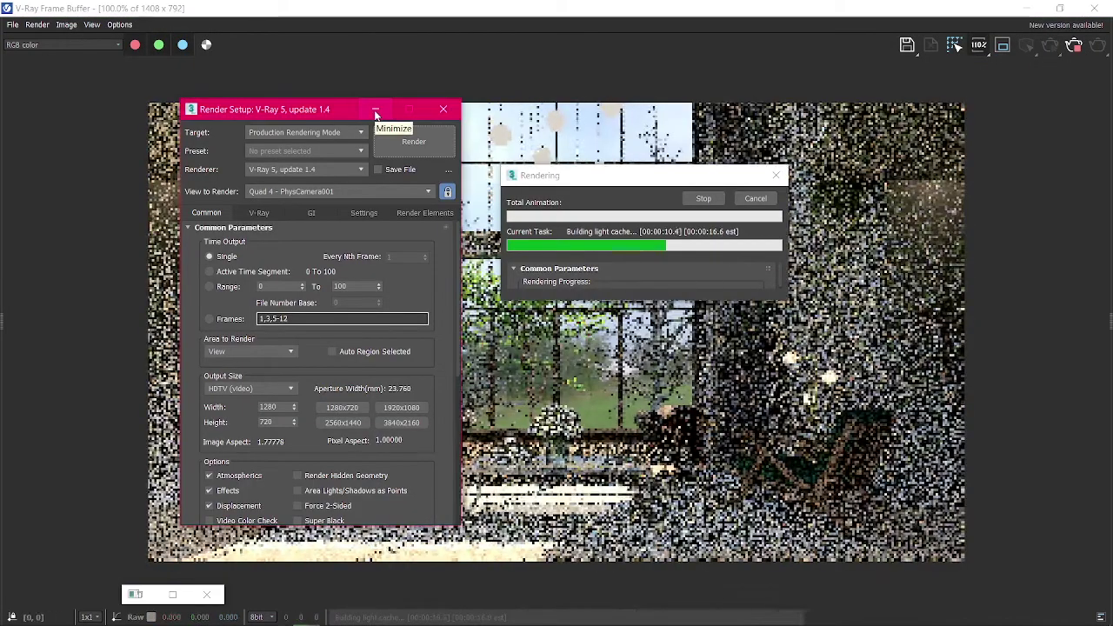
left_click(375, 113)
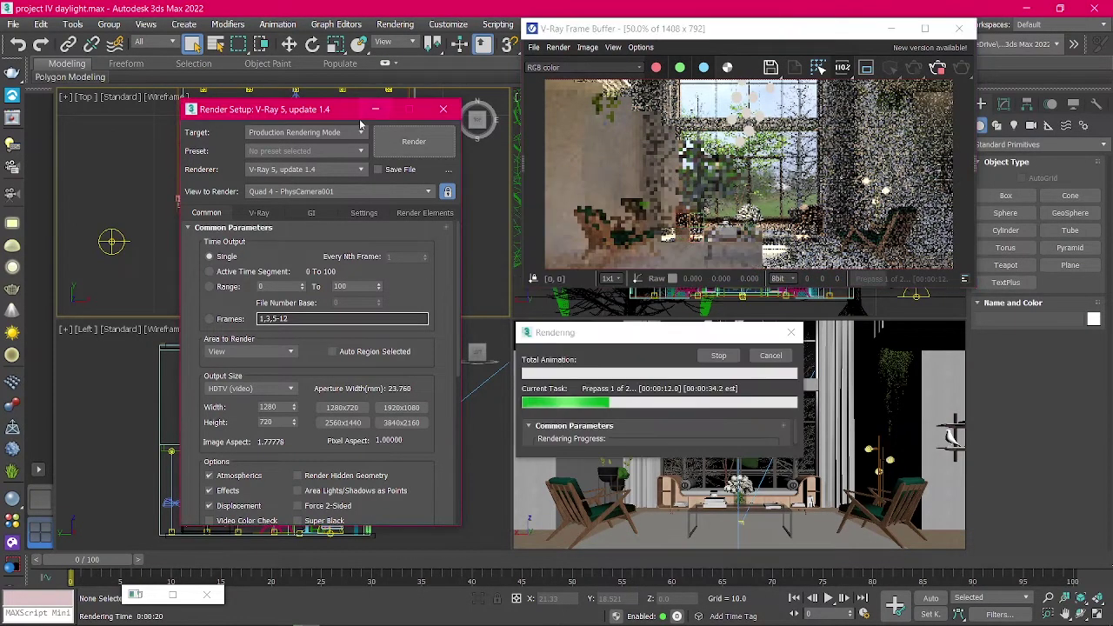
left_click(147, 593)
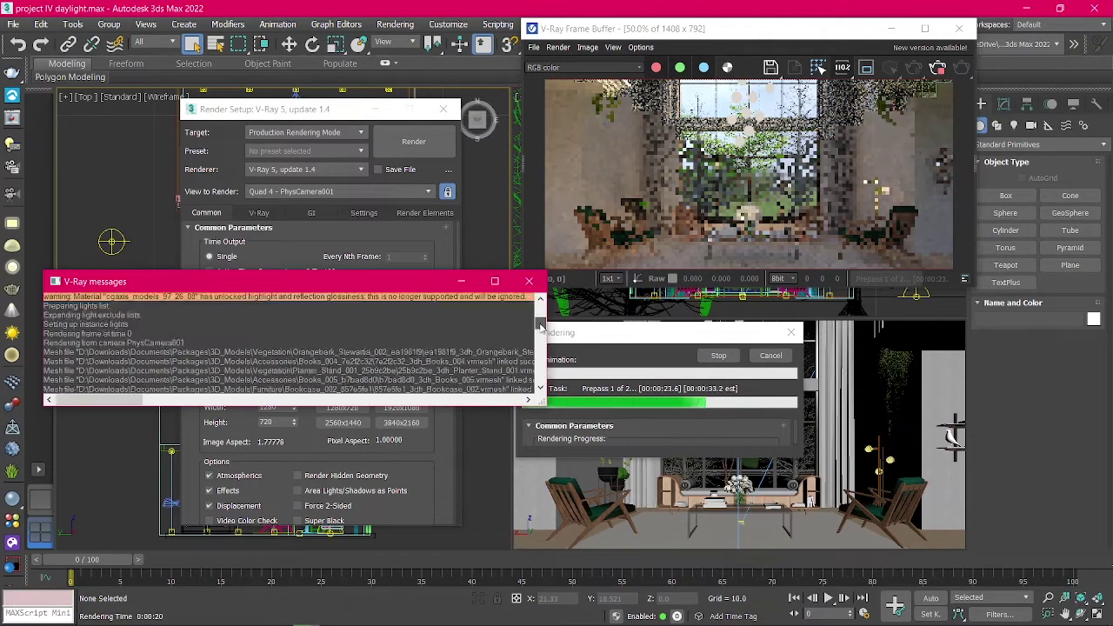
left_click(460, 283)
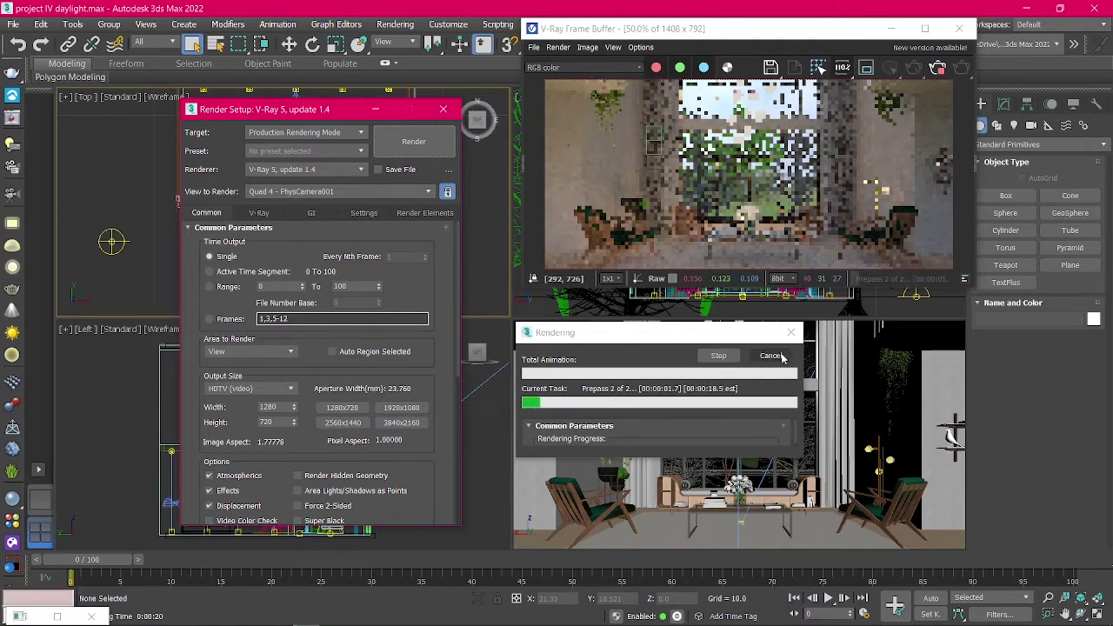
left_click(716, 359)
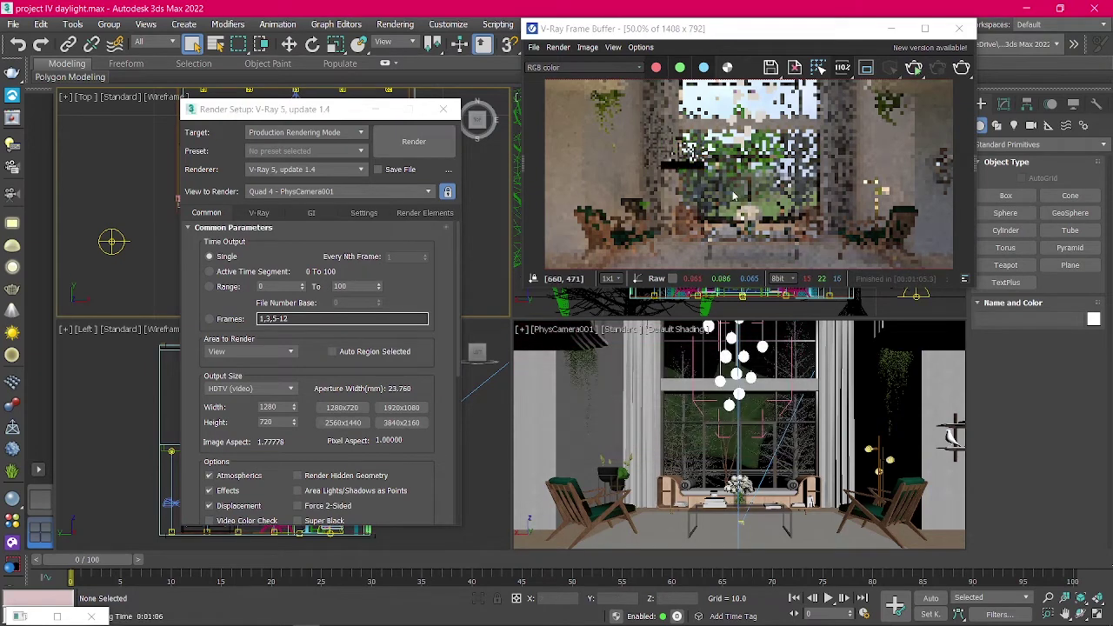
Reopen the last frame buffer and render the view from PhysCamera002
left_click(379, 111)
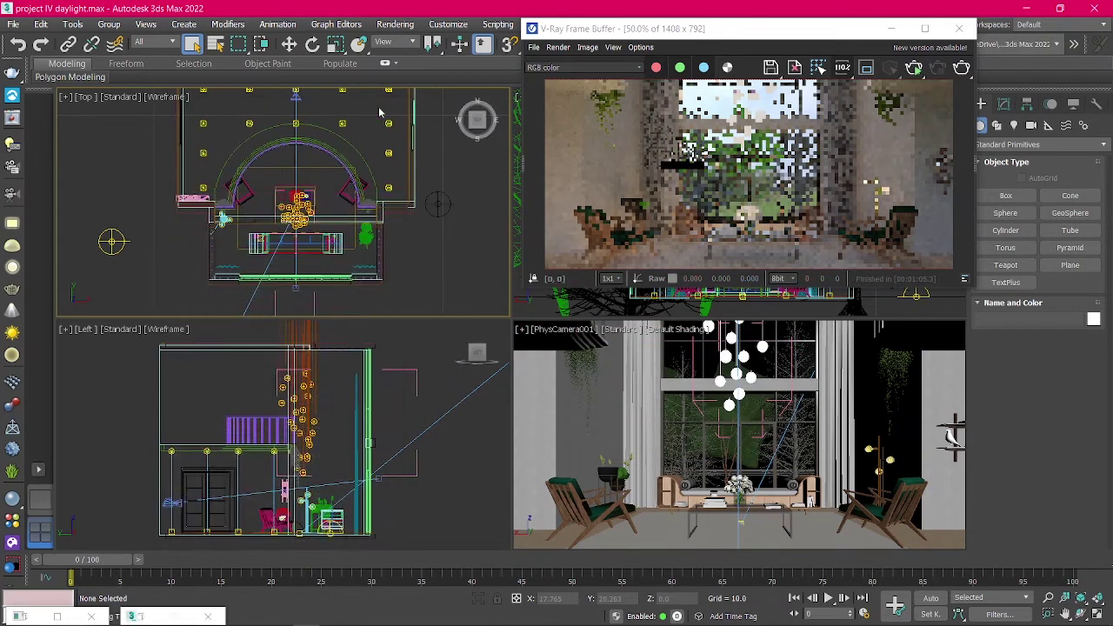
left_click(958, 28)
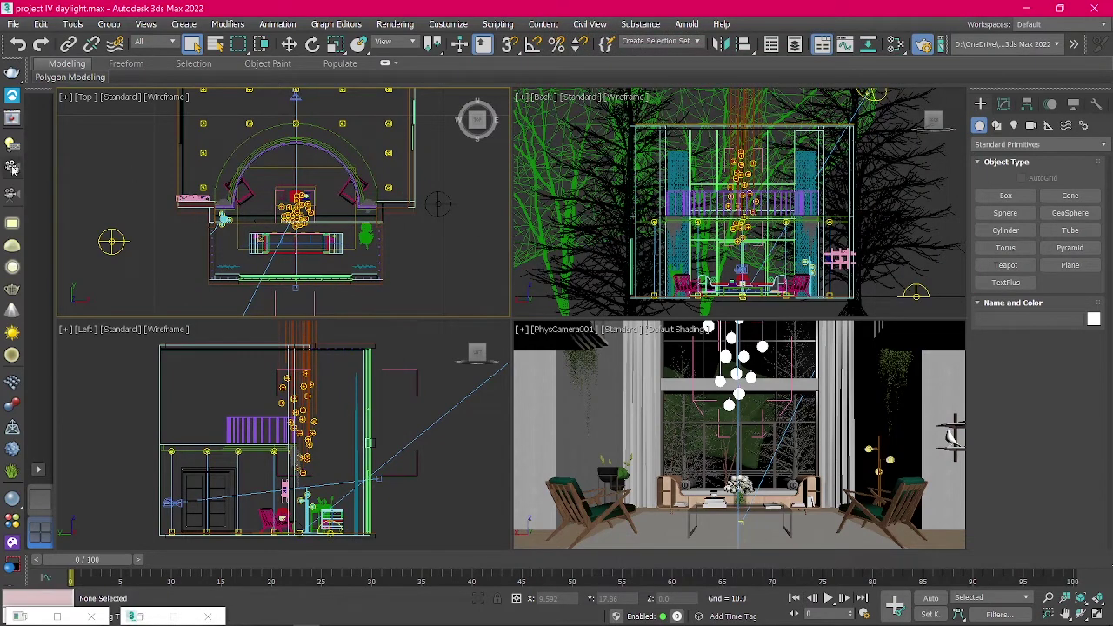
left_click(13, 119)
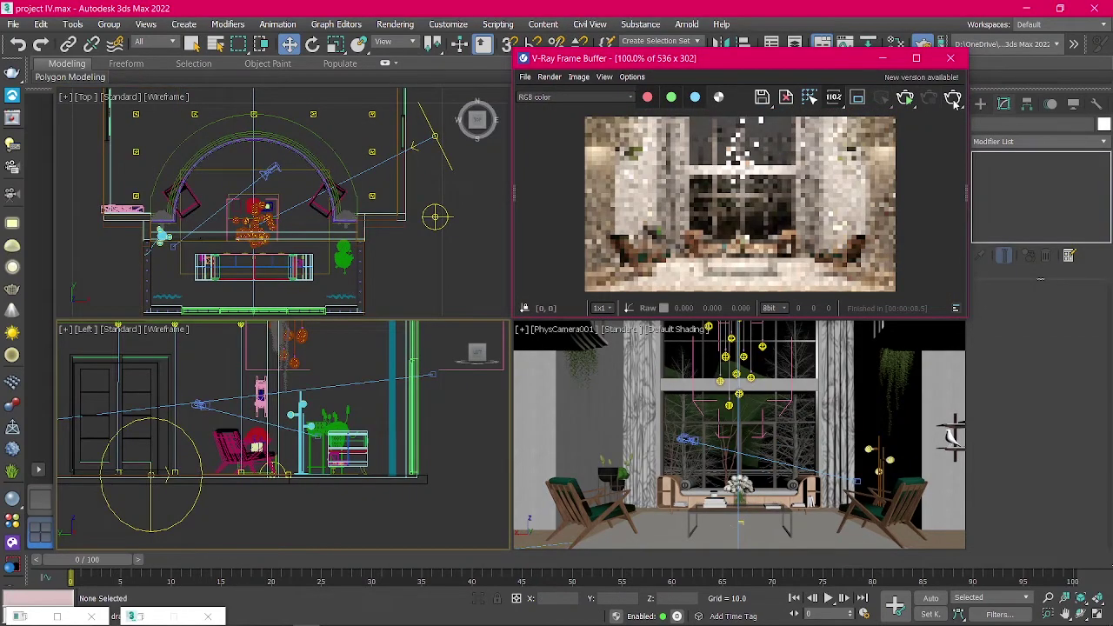
left_click(954, 101)
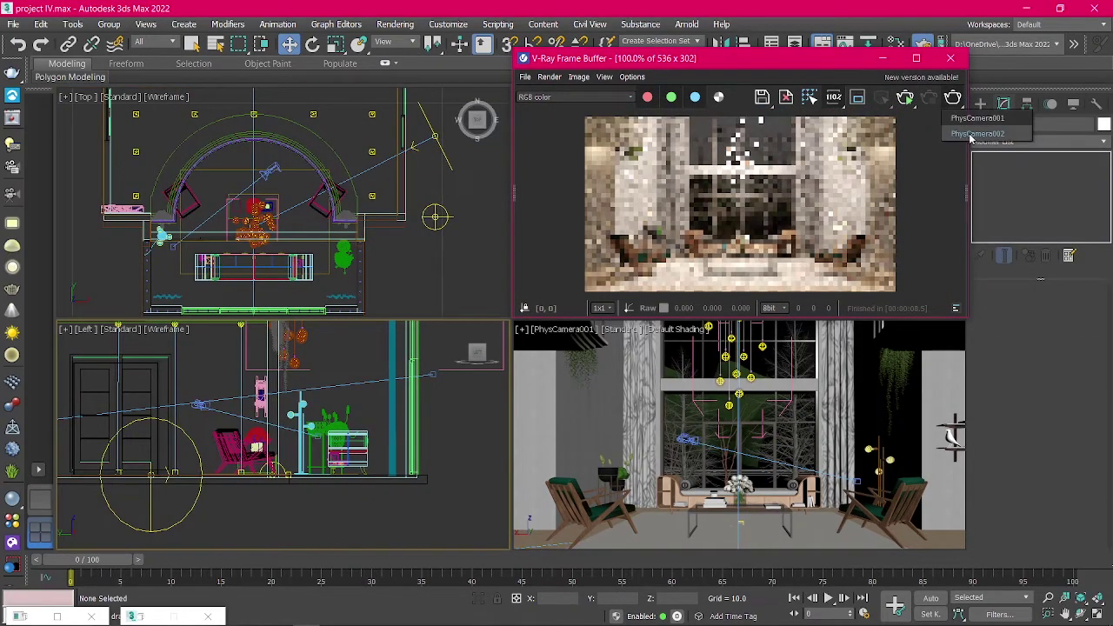
left_click(970, 134)
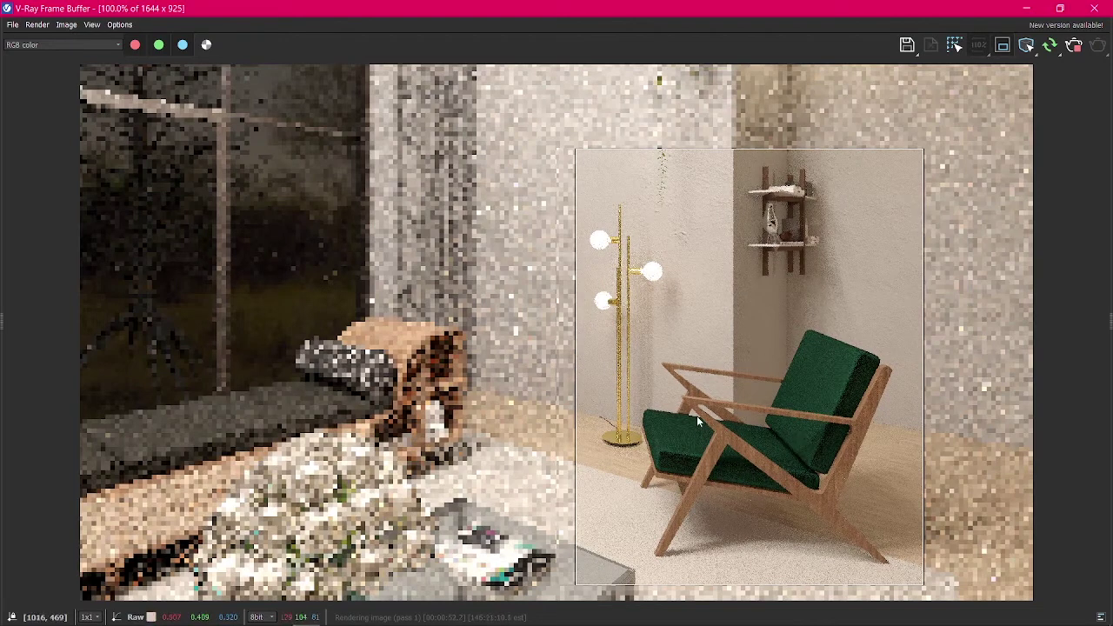
Toggle region render off and back on around the armchair and floor lamp
left_click(1001, 45)
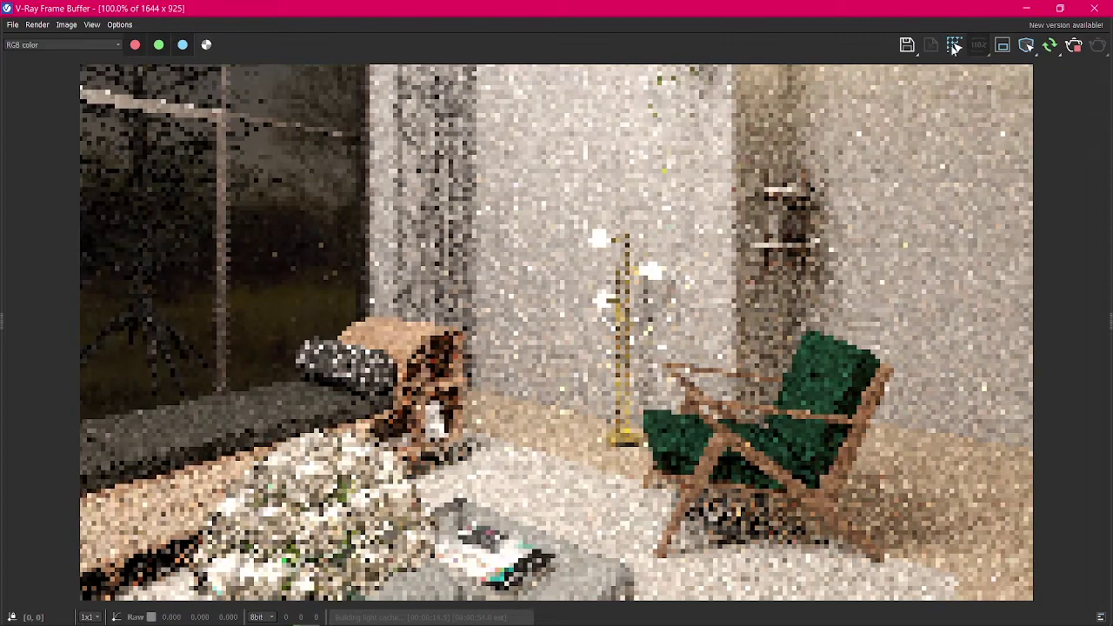
left_click(954, 45)
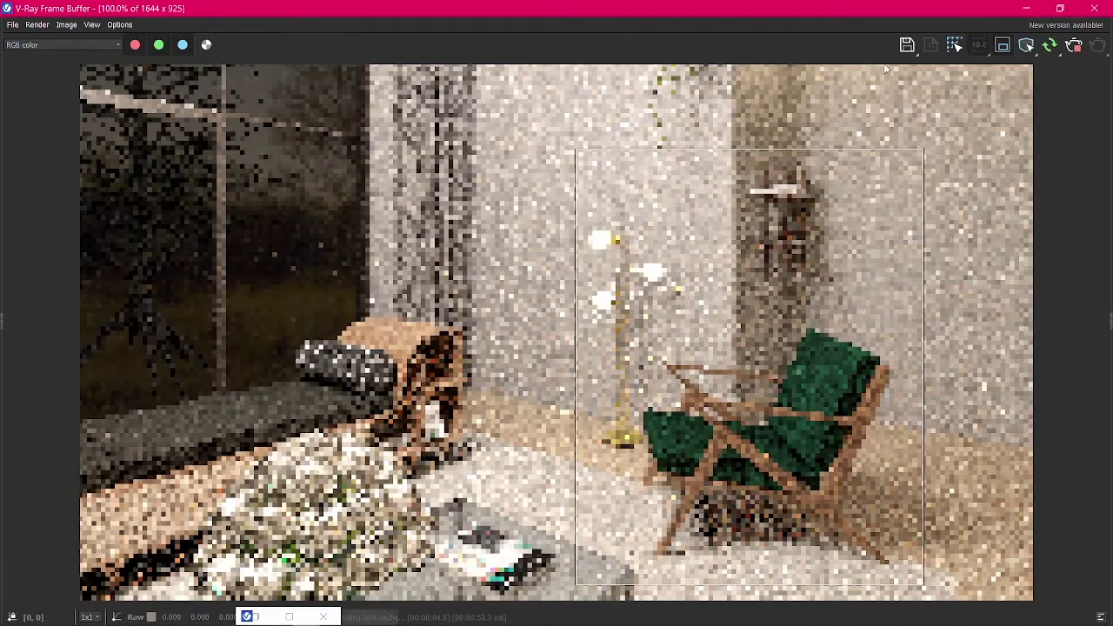
Cycle debug shading through Lighting, Wireframe, Normals and UVs, then turn it off
left_click(1030, 50)
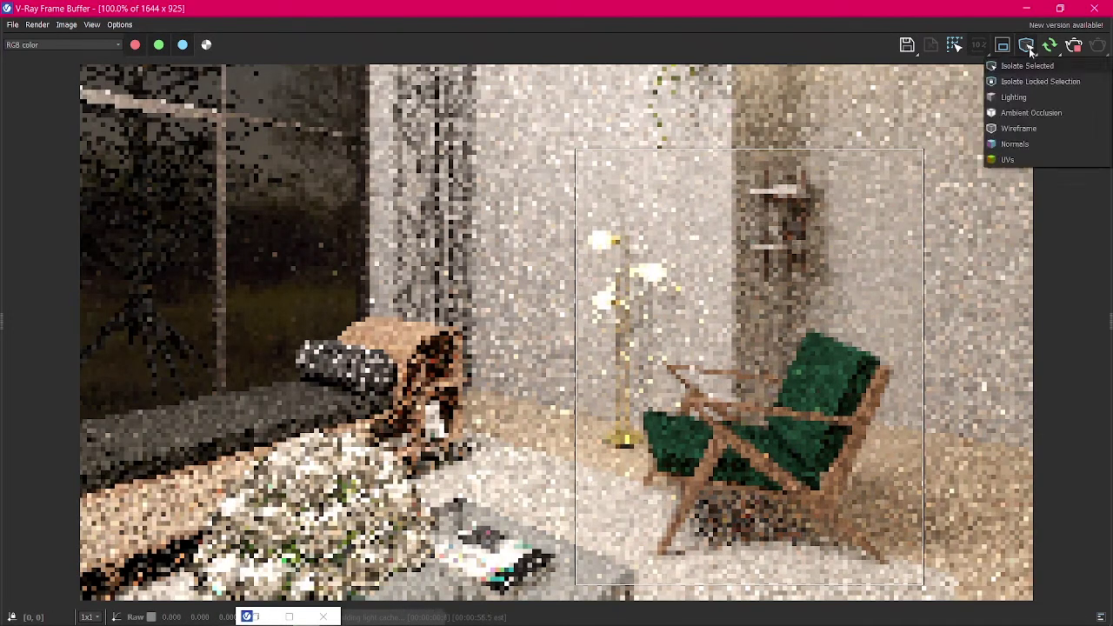
left_click(1019, 90)
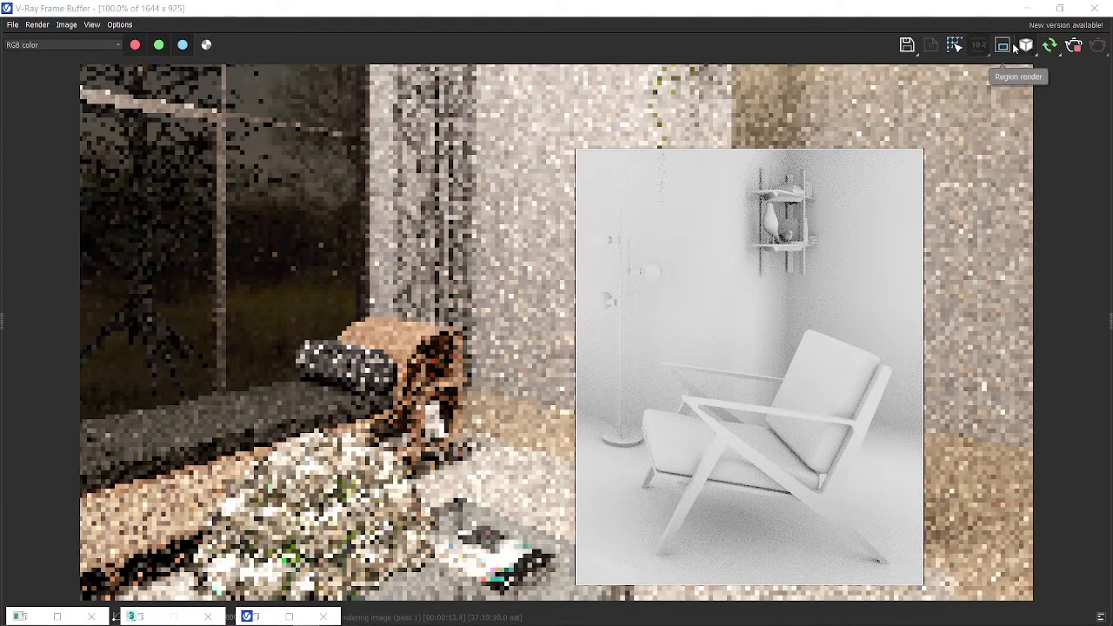
left_click(1027, 49)
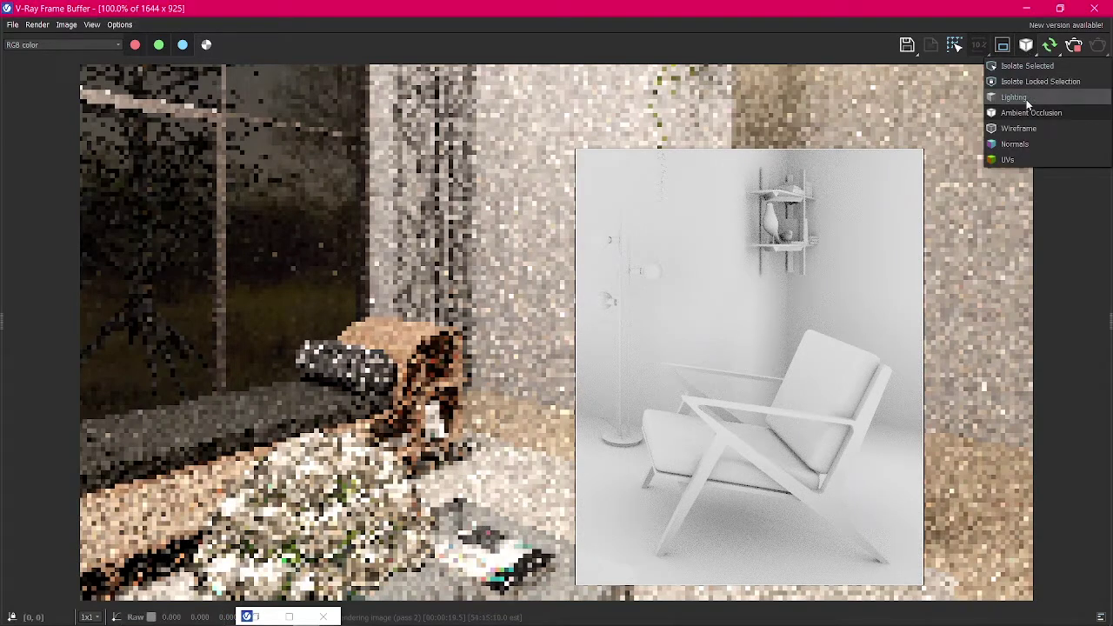
left_click(1029, 127)
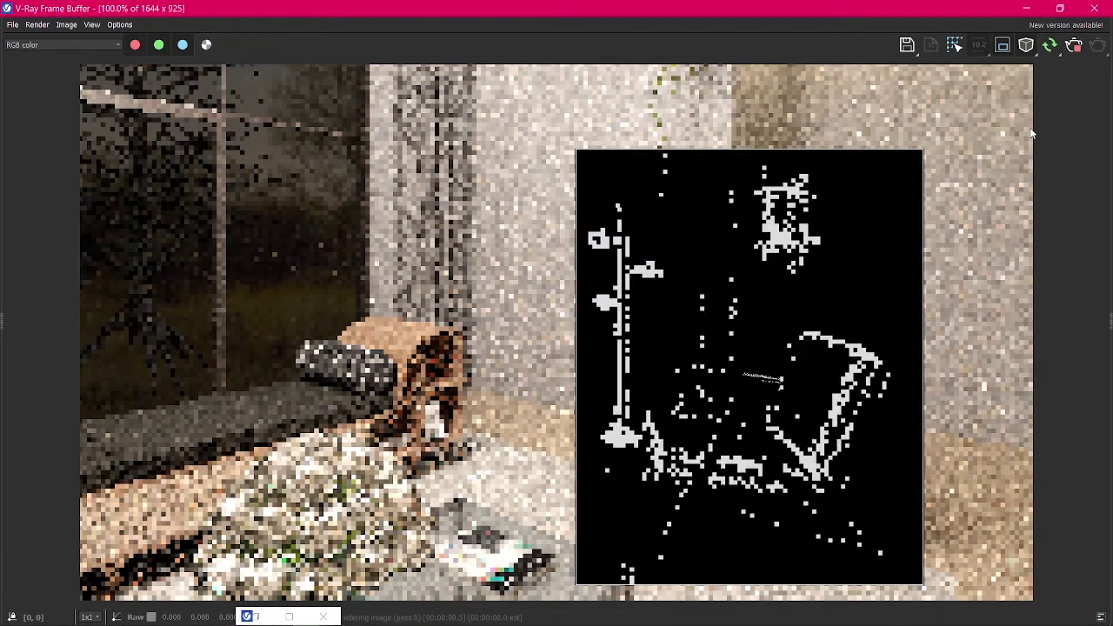
left_click(1030, 45)
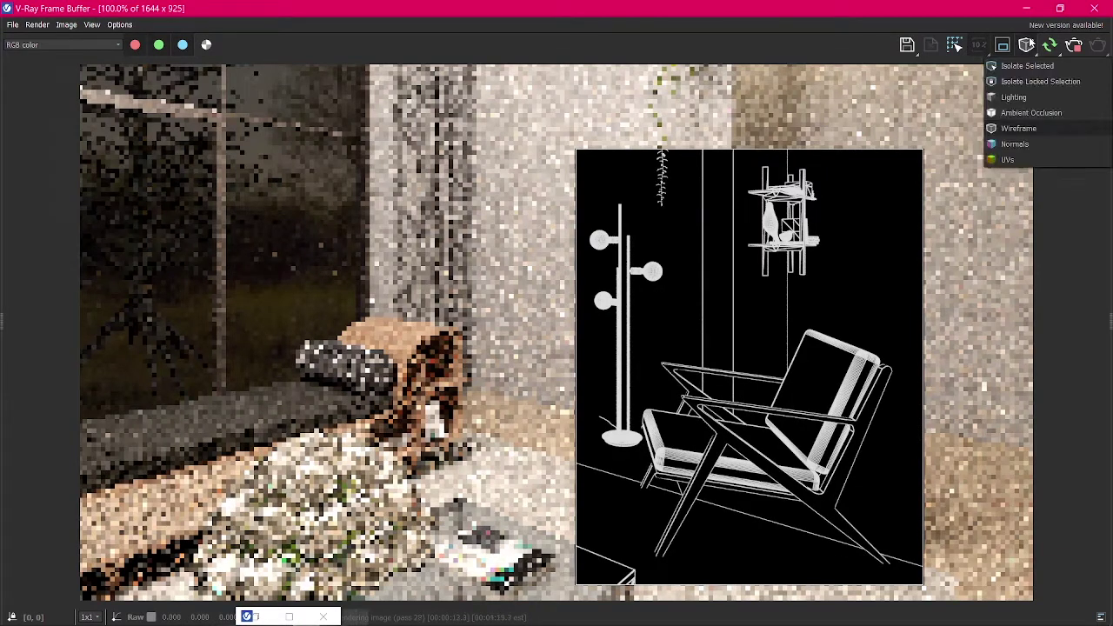
left_click(1035, 144)
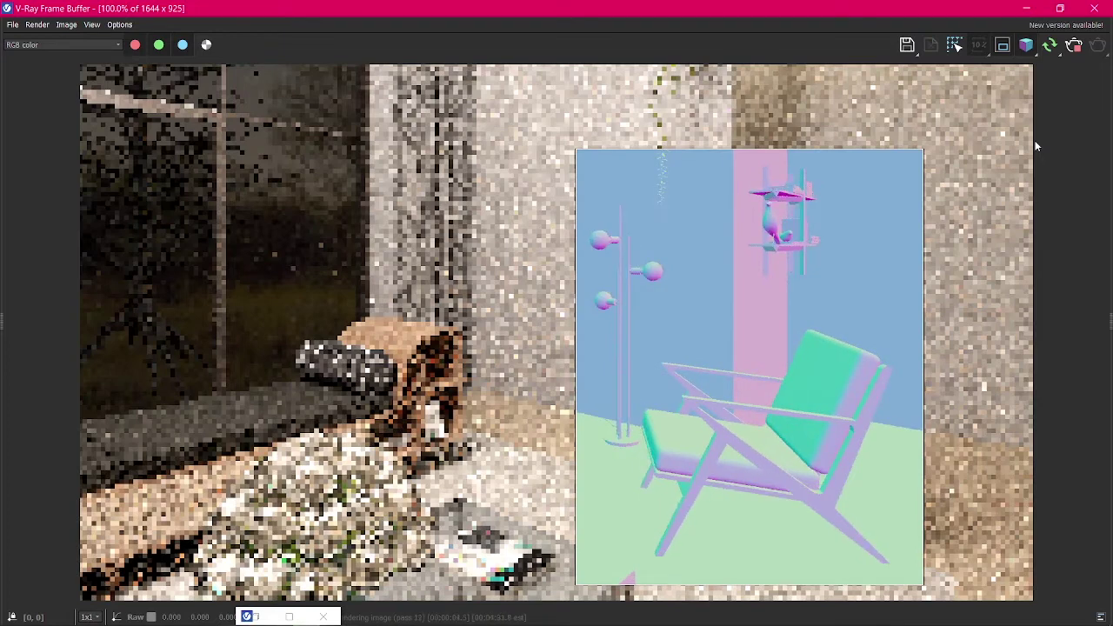
left_click(1023, 50)
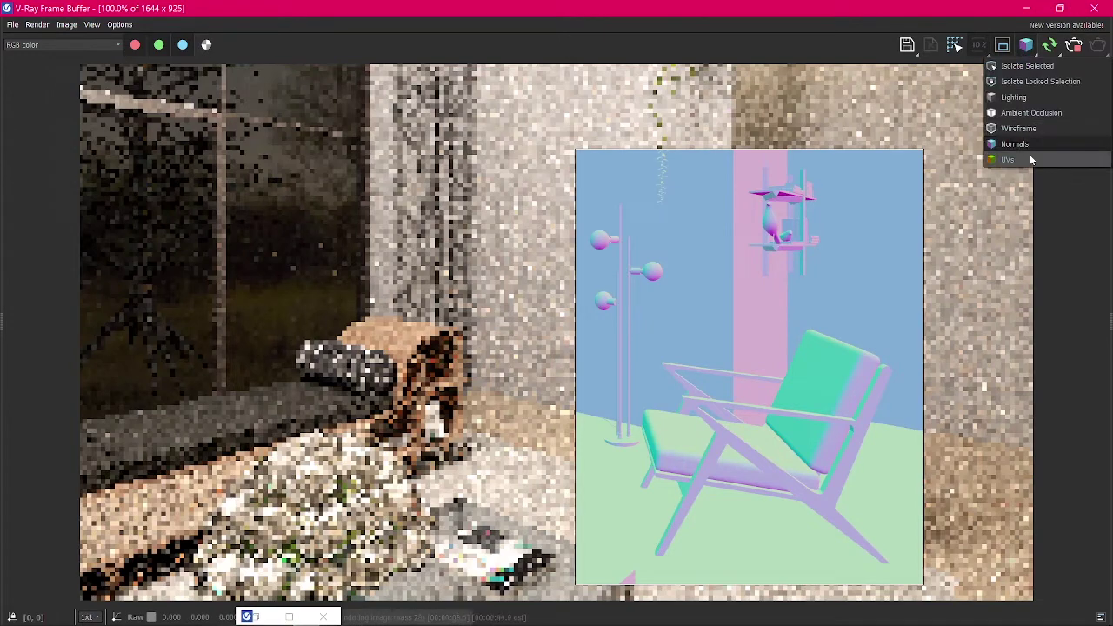
left_click(1007, 146)
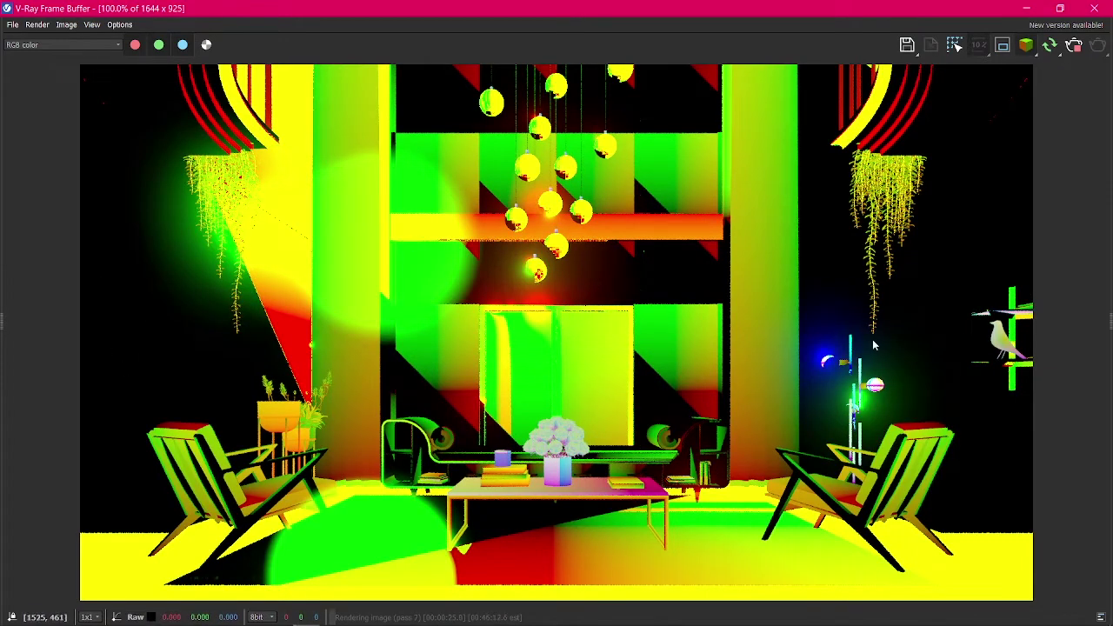
left_click(1027, 50)
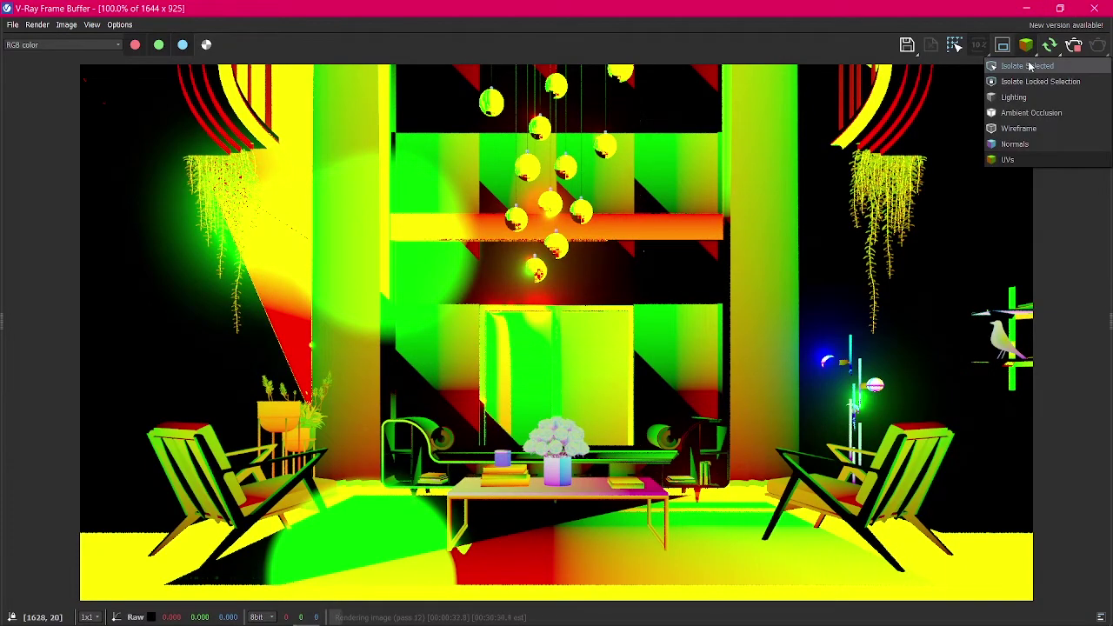
left_click(1029, 65)
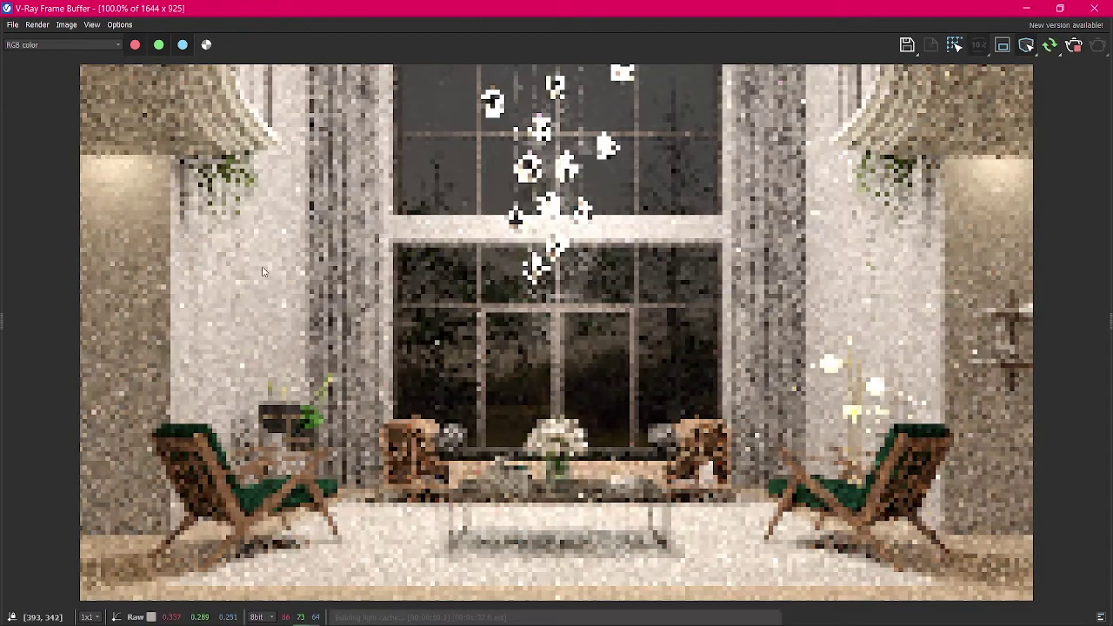
Show the history panel and enable render history in the VFB settings
left_click_drag(2, 322, 222, 322)
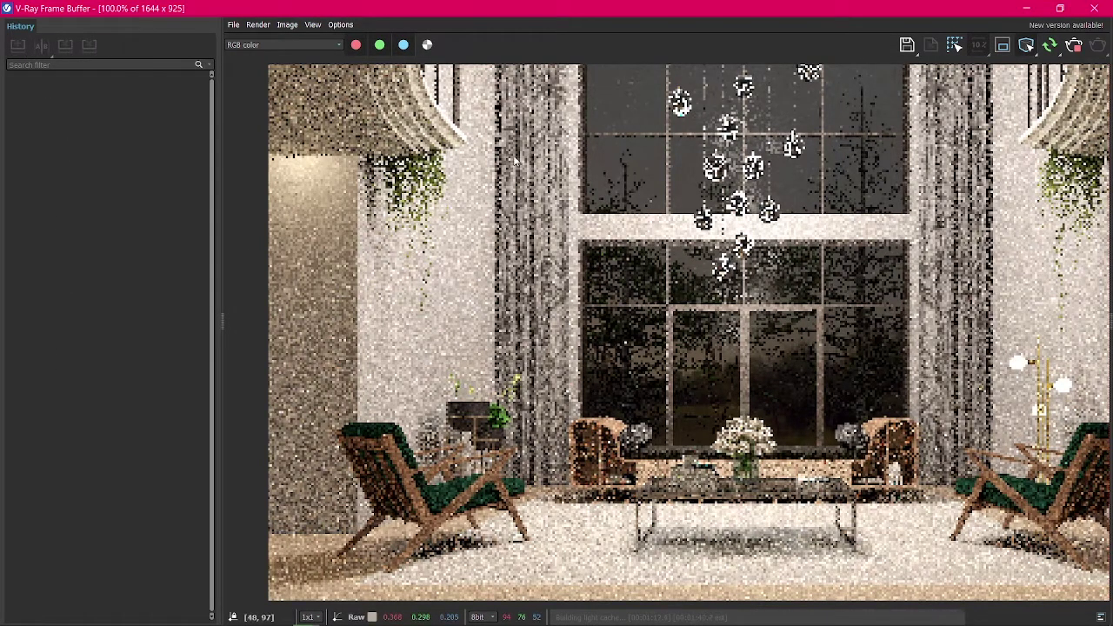
left_click(339, 25)
left_click(365, 39)
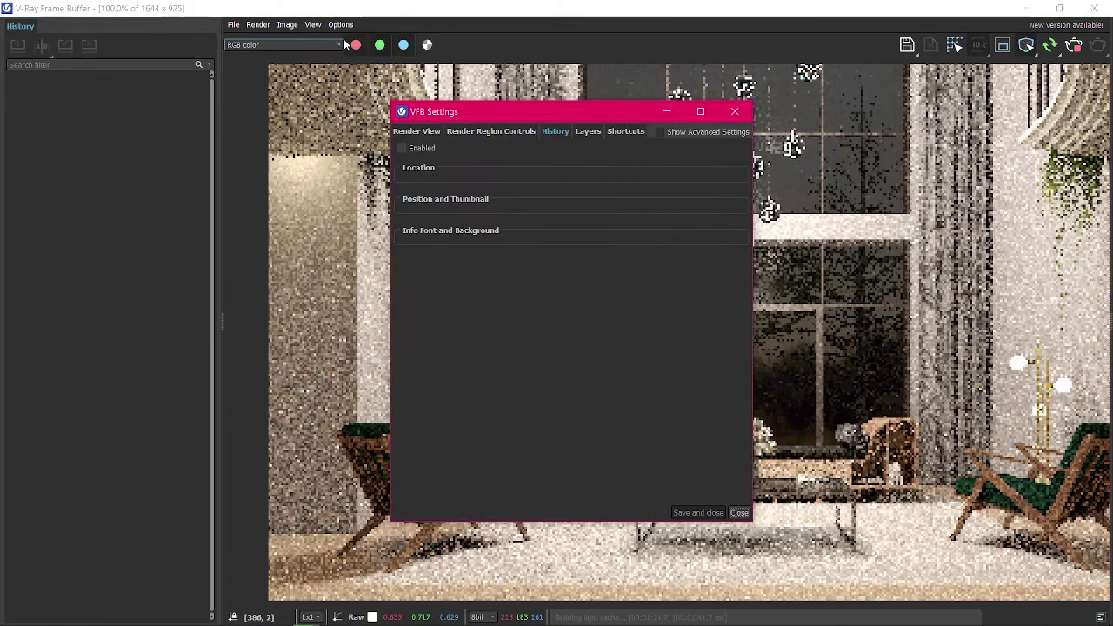
left_click(473, 130)
left_click(548, 131)
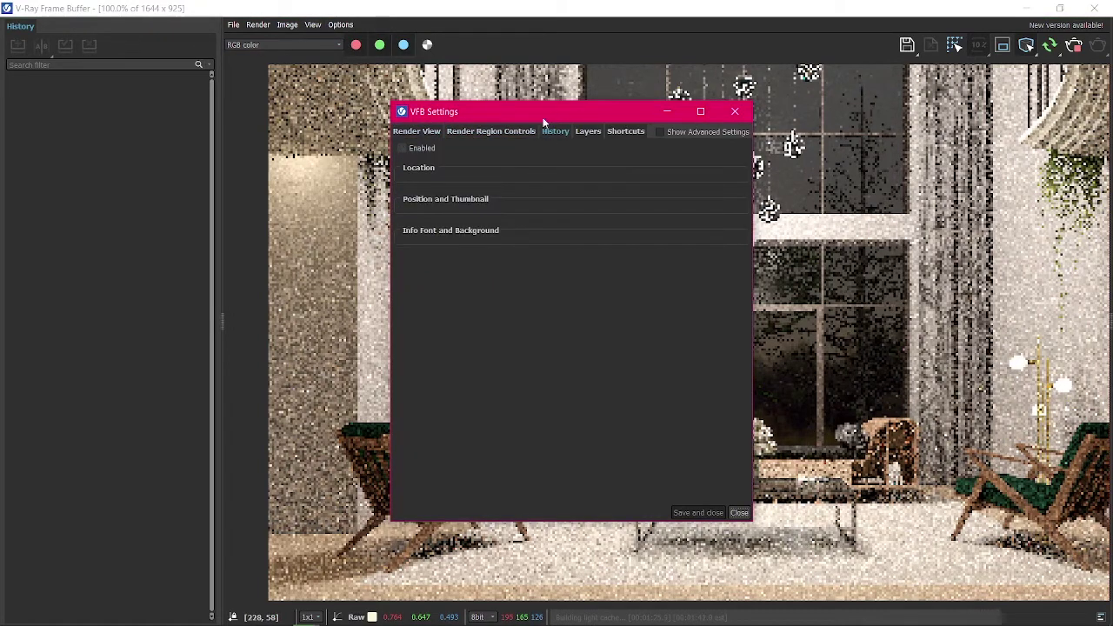
left_click(402, 148)
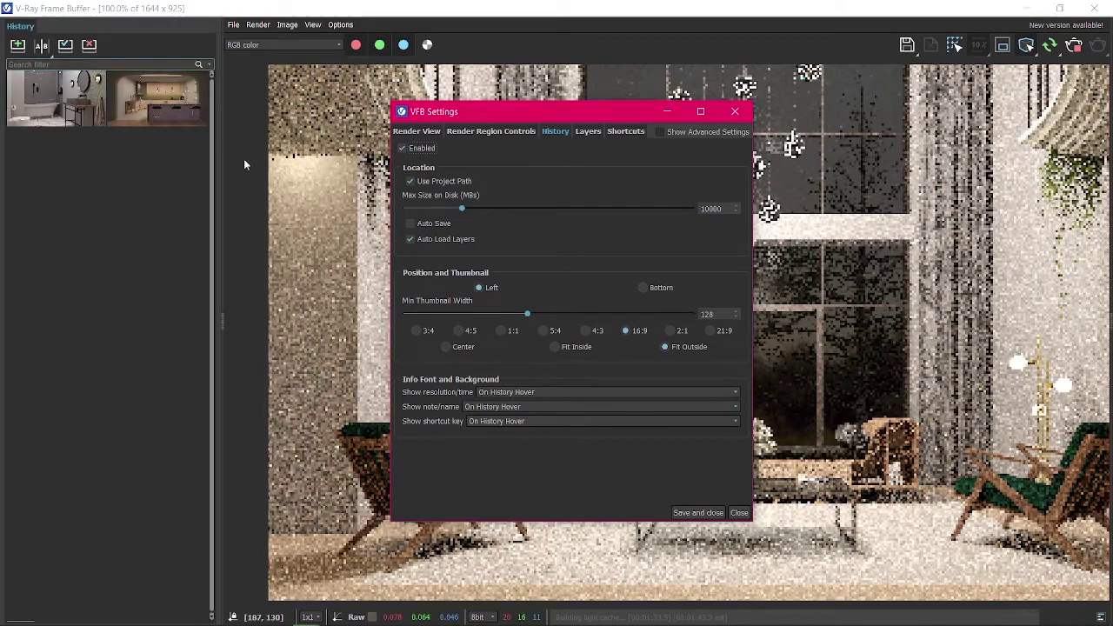
left_click(698, 512)
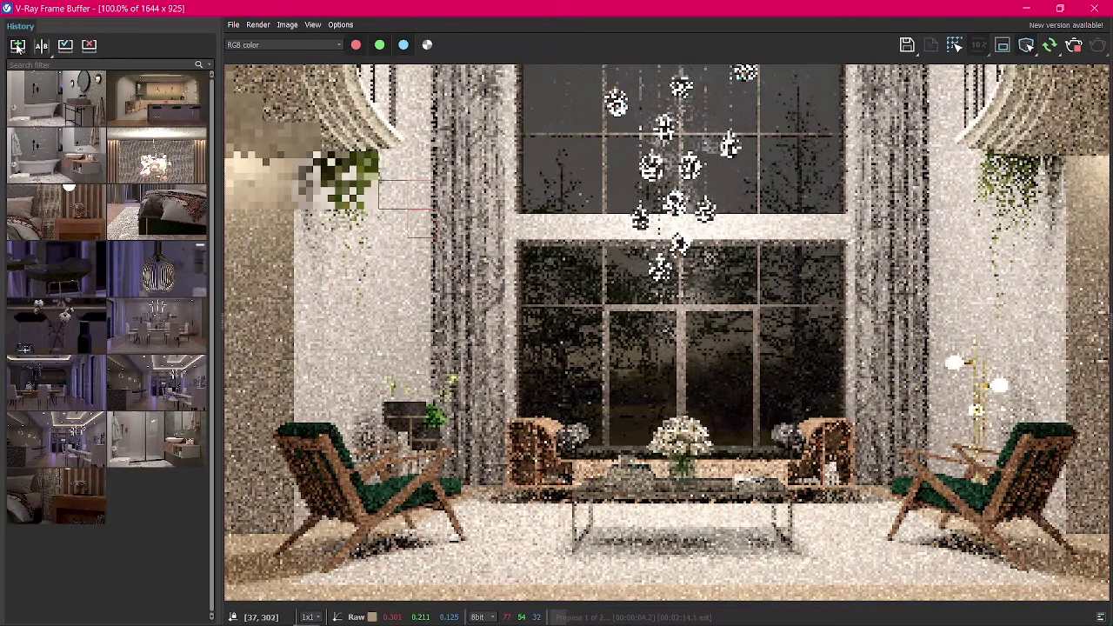
Save the current render to history and remove the older 16.1 s entry
left_click(18, 46)
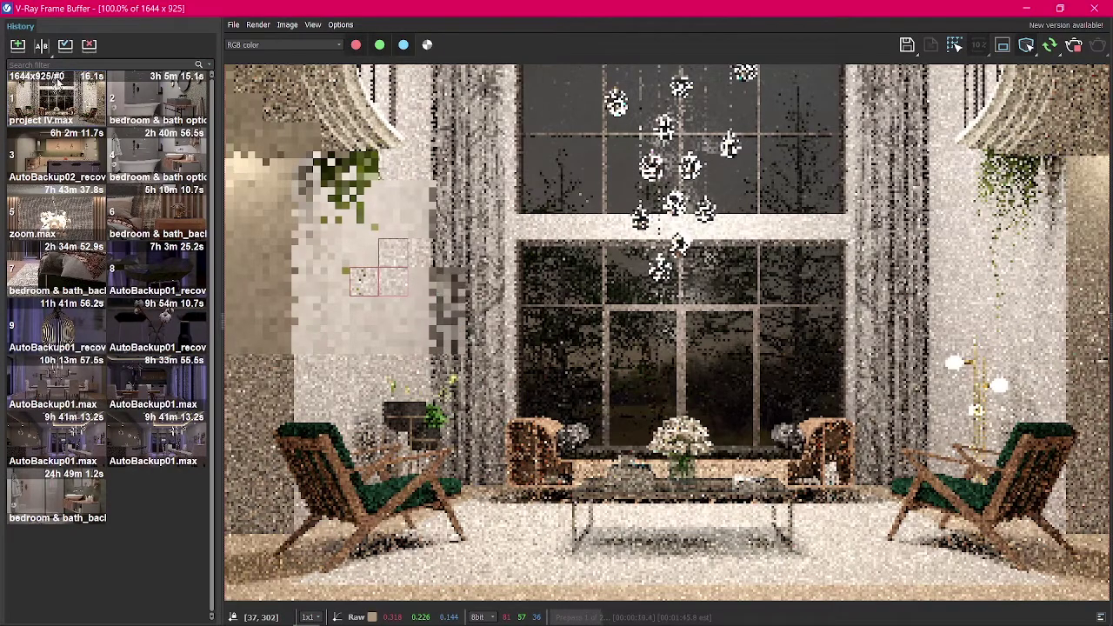
scroll(60, 98, "up", 3, "ctrl")
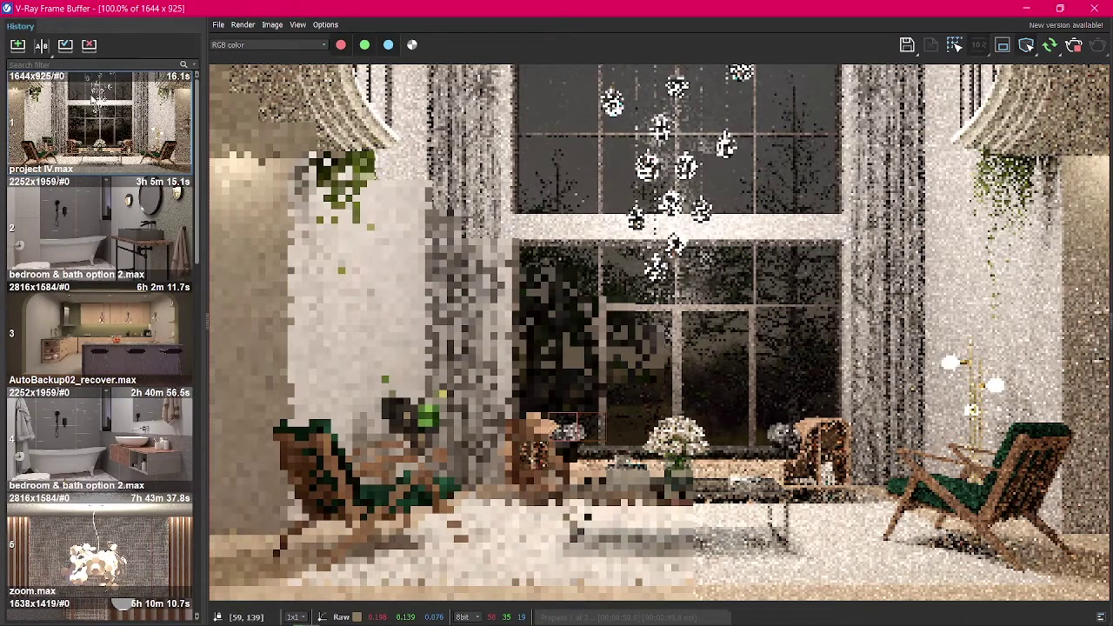
left_click(103, 121)
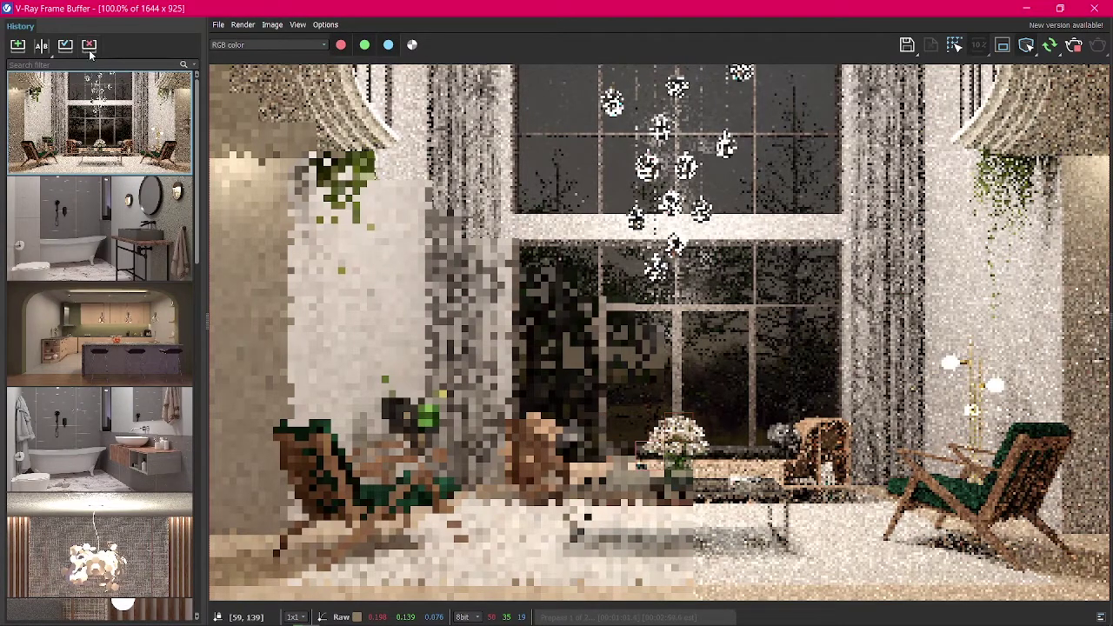
left_click(91, 49)
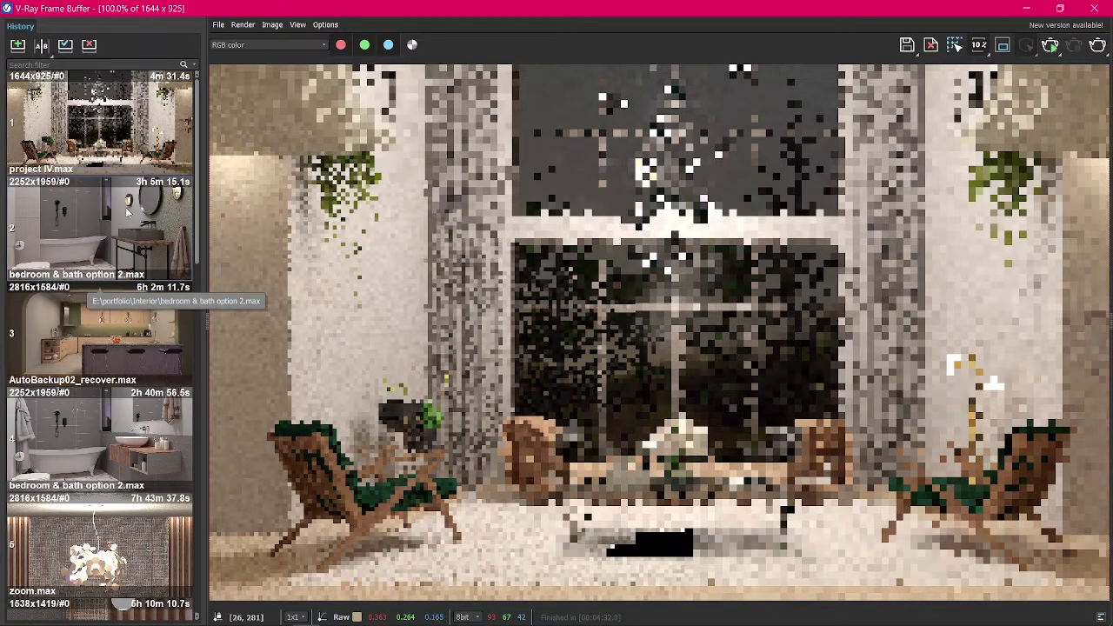
scroll(115, 261, "down", 10)
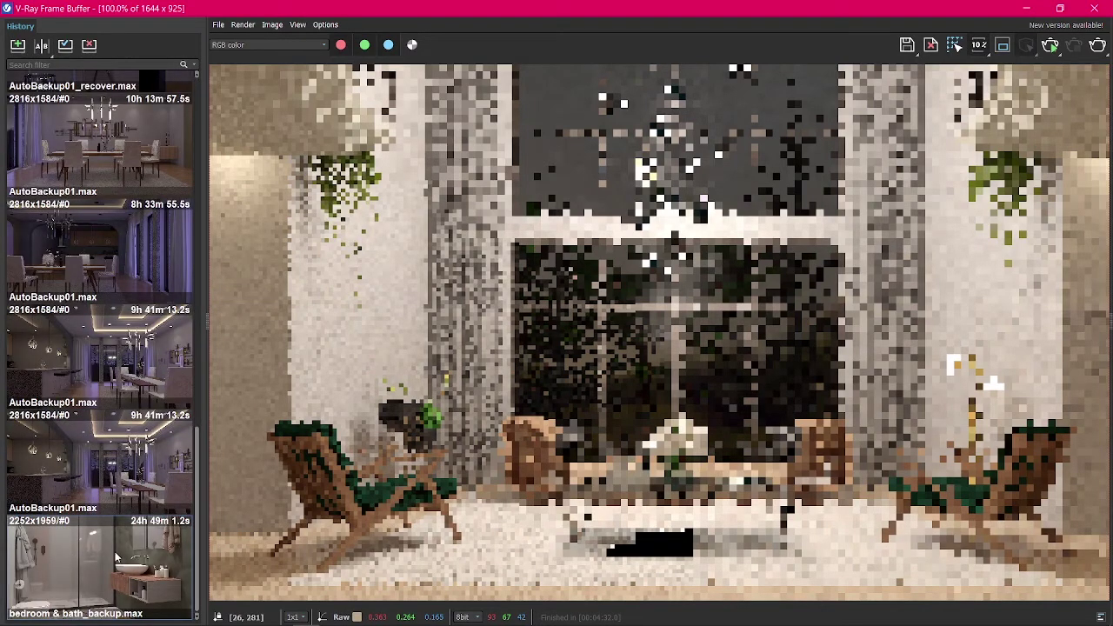
scroll(115, 557, "up", 10)
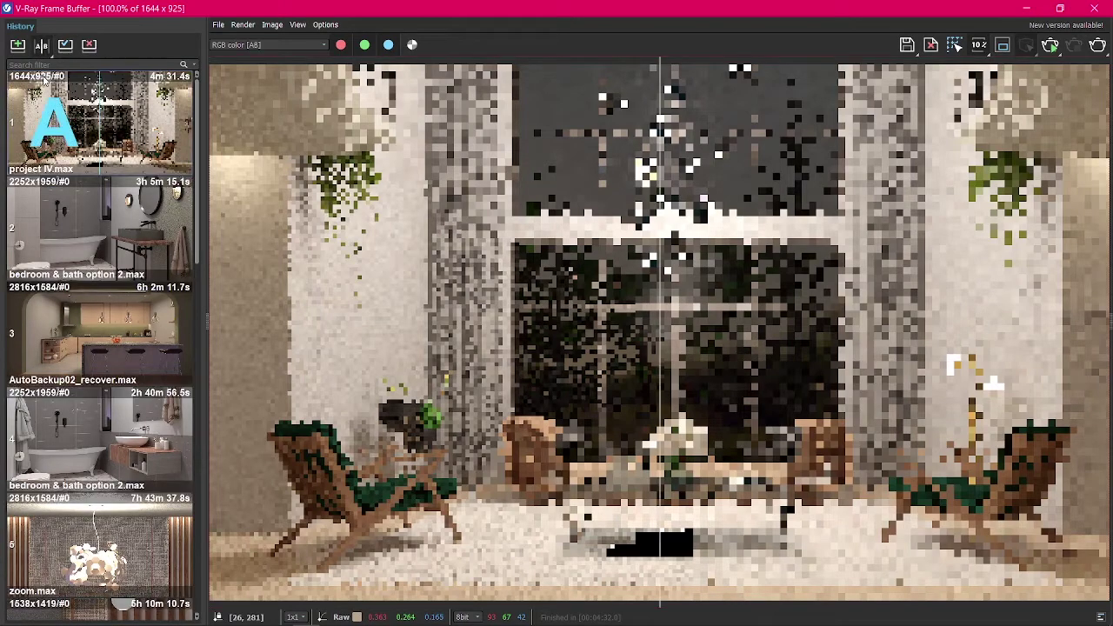
left_click(51, 225)
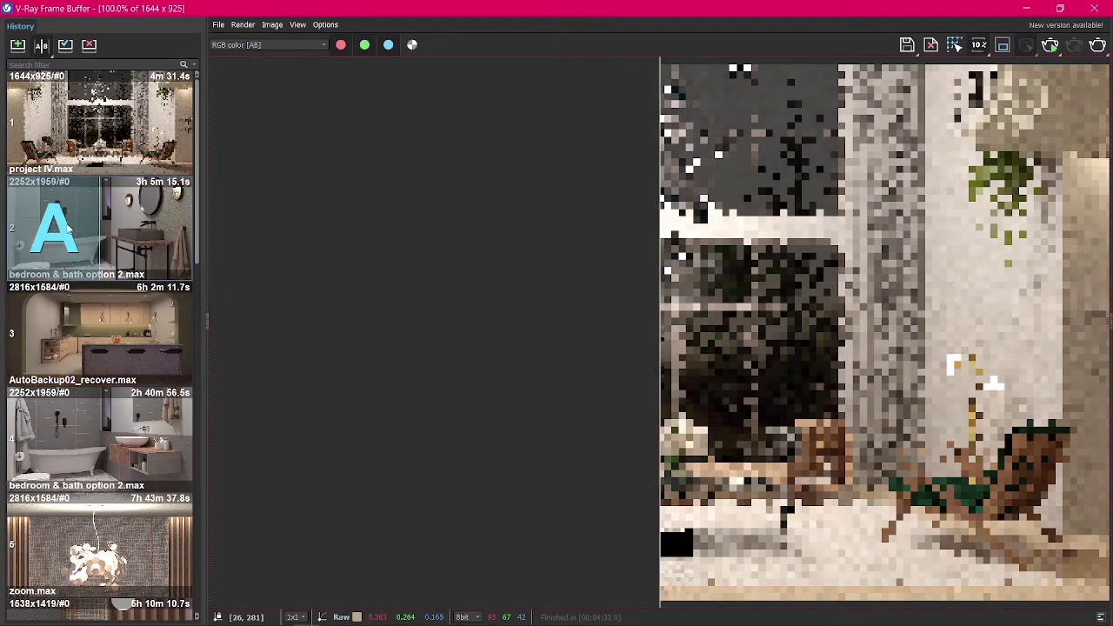
scroll(78, 260, "down", 10)
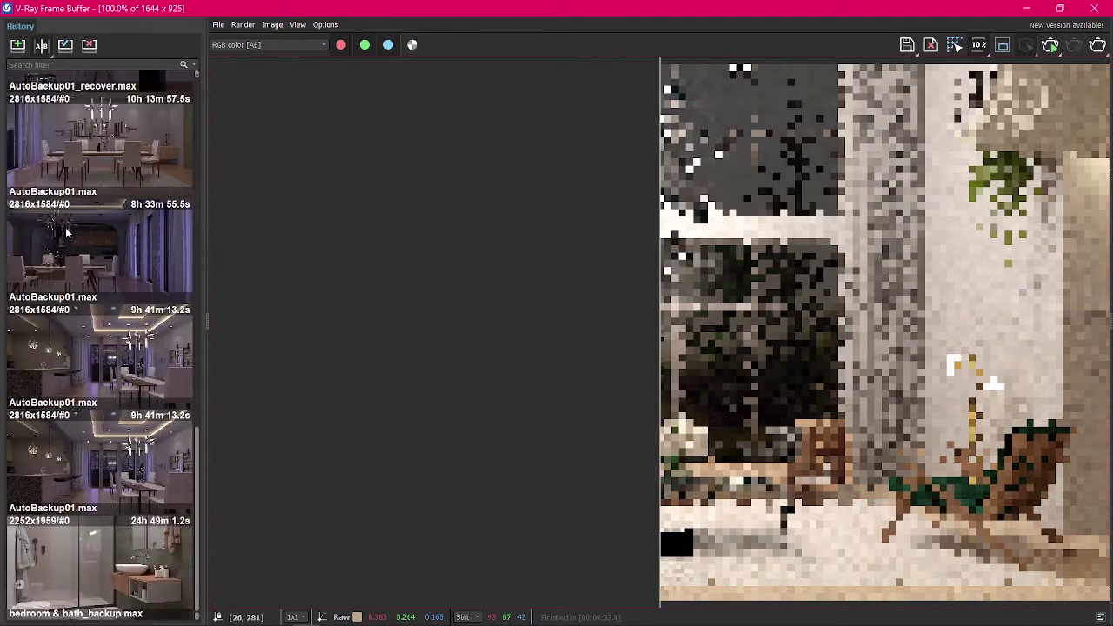
left_click(143, 560)
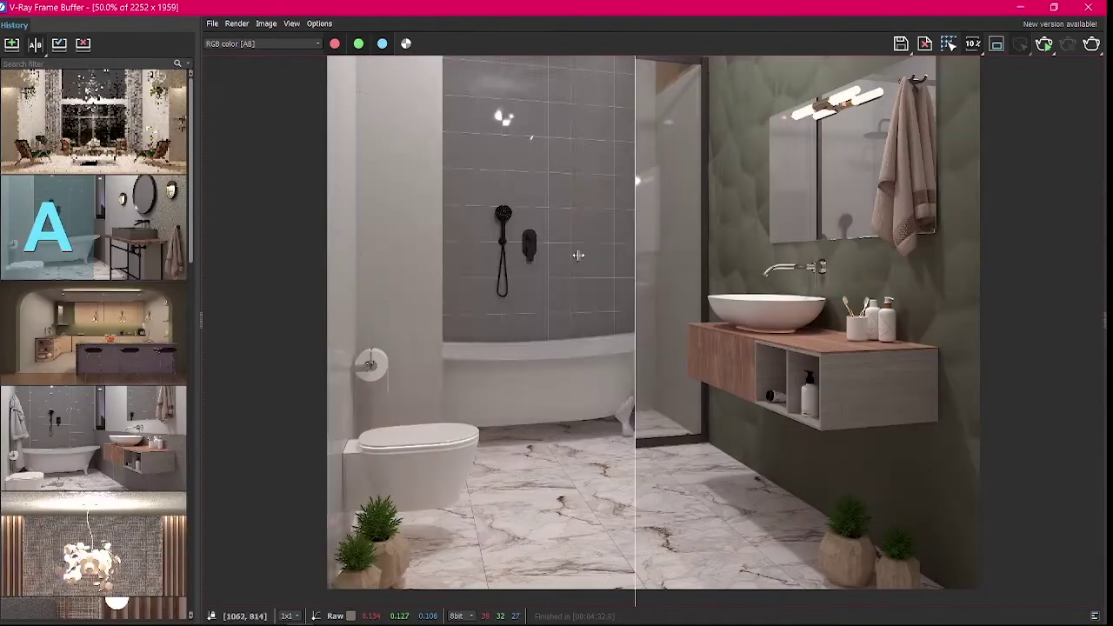
left_click_drag(633, 274, 700, 274)
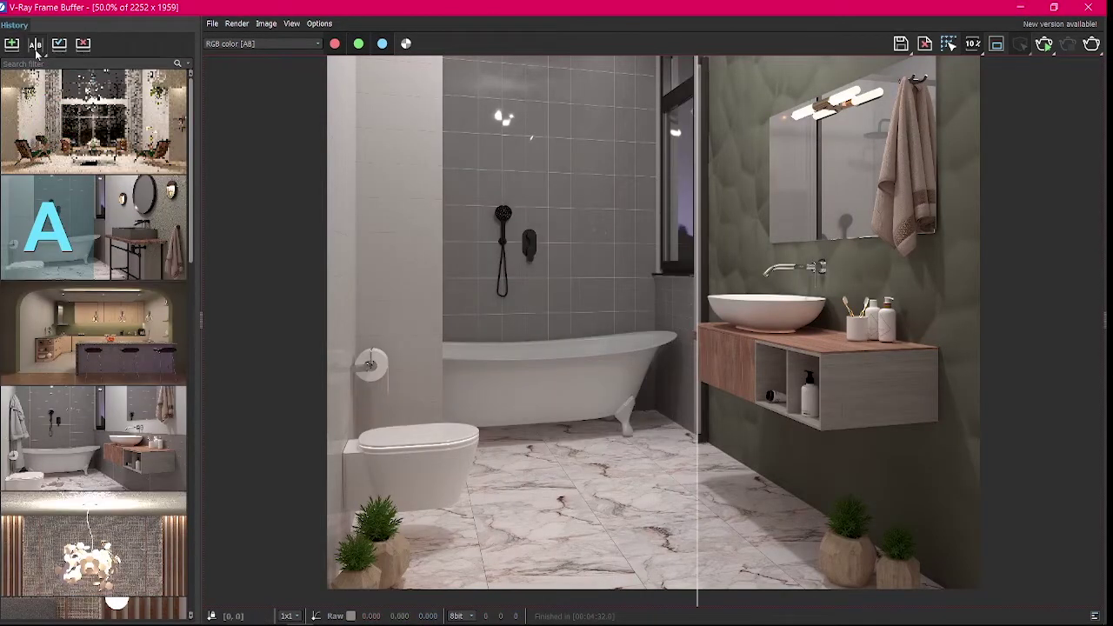
left_click(34, 45)
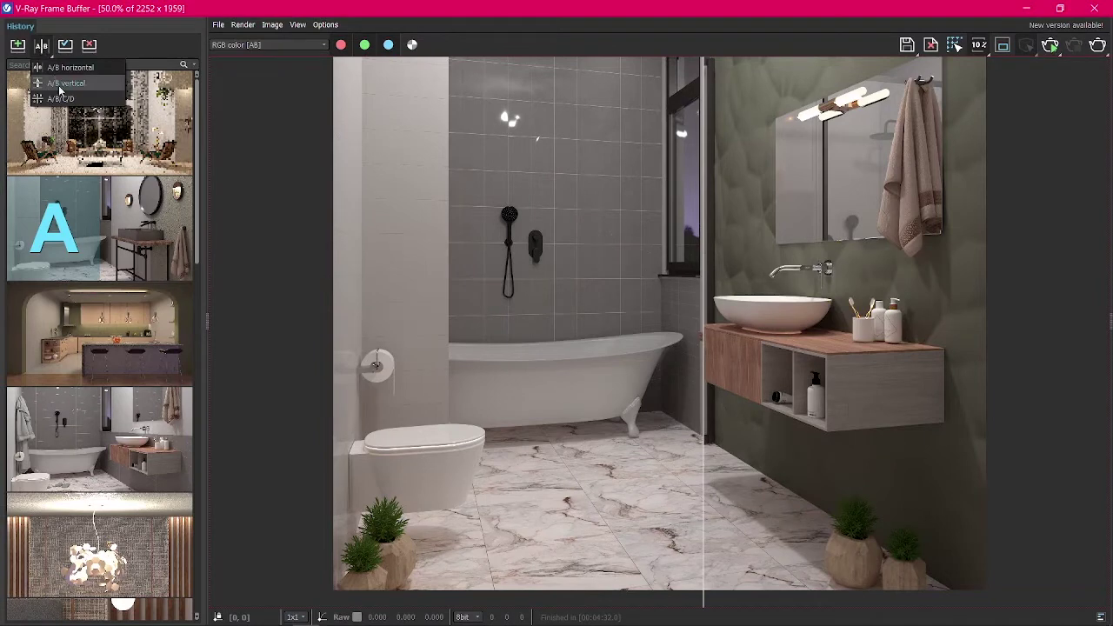
left_click(59, 84)
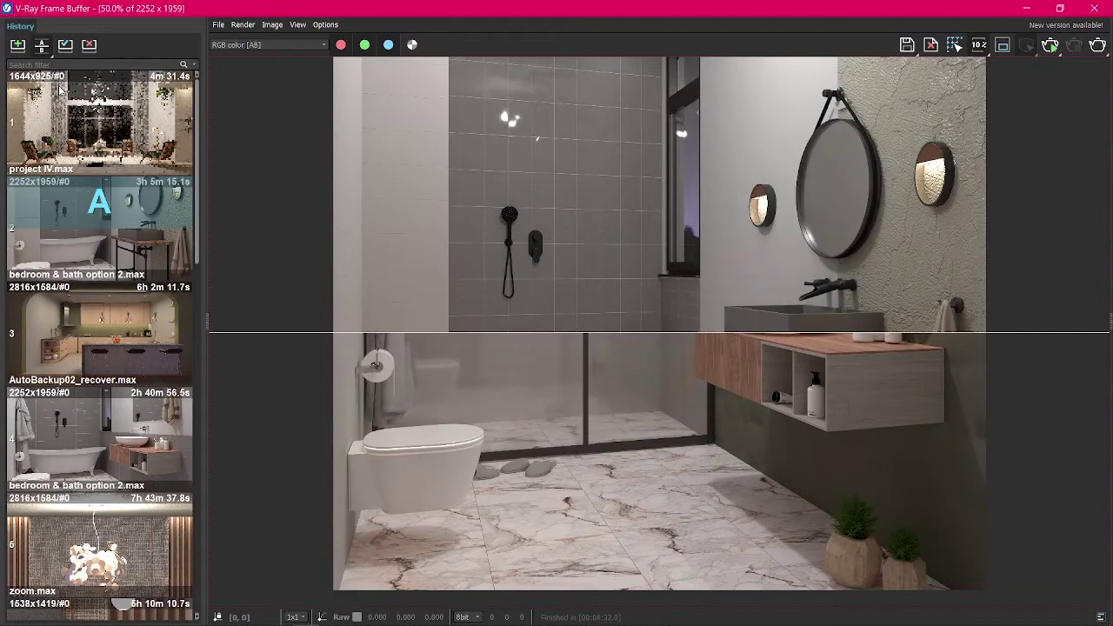
left_click_drag(609, 327, 580, 293)
mouse_move(85, 80)
left_click(41, 44)
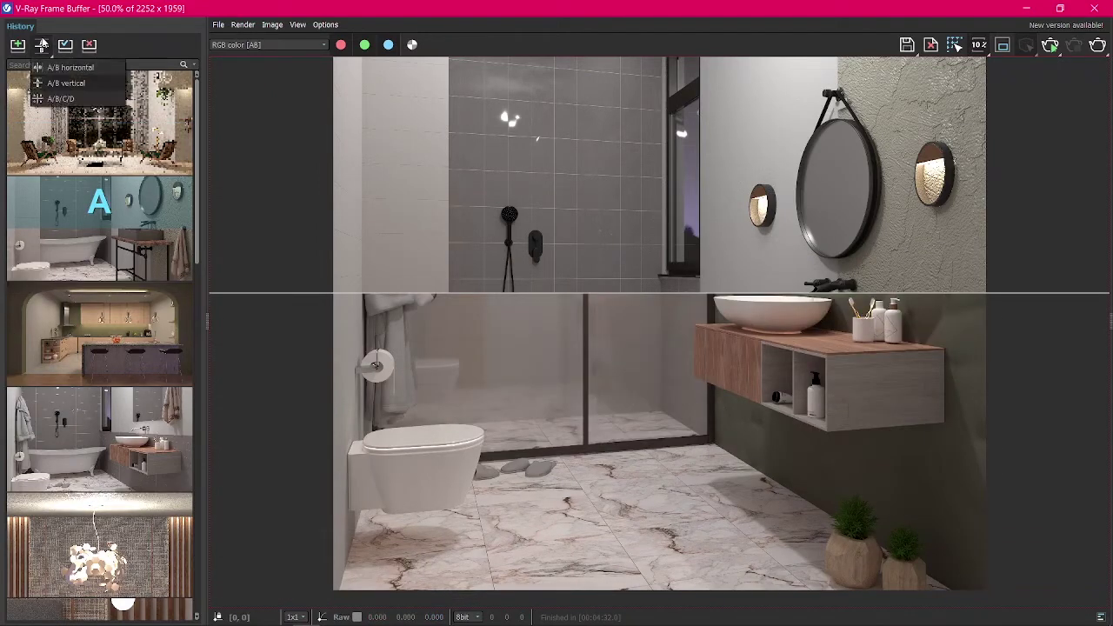
left_click(60, 99)
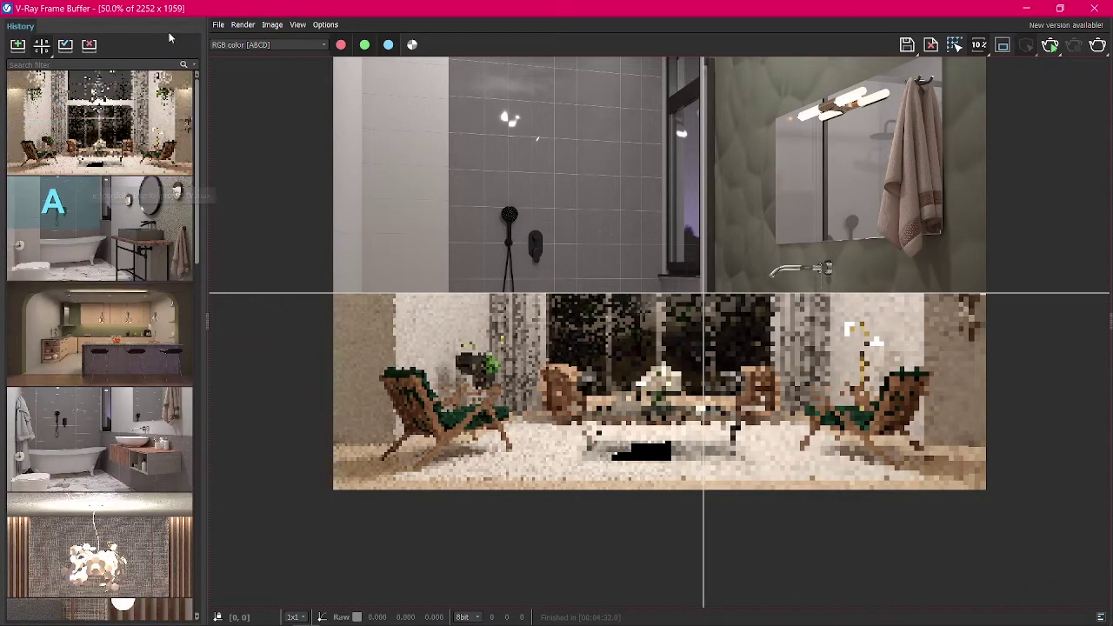
left_click(56, 355)
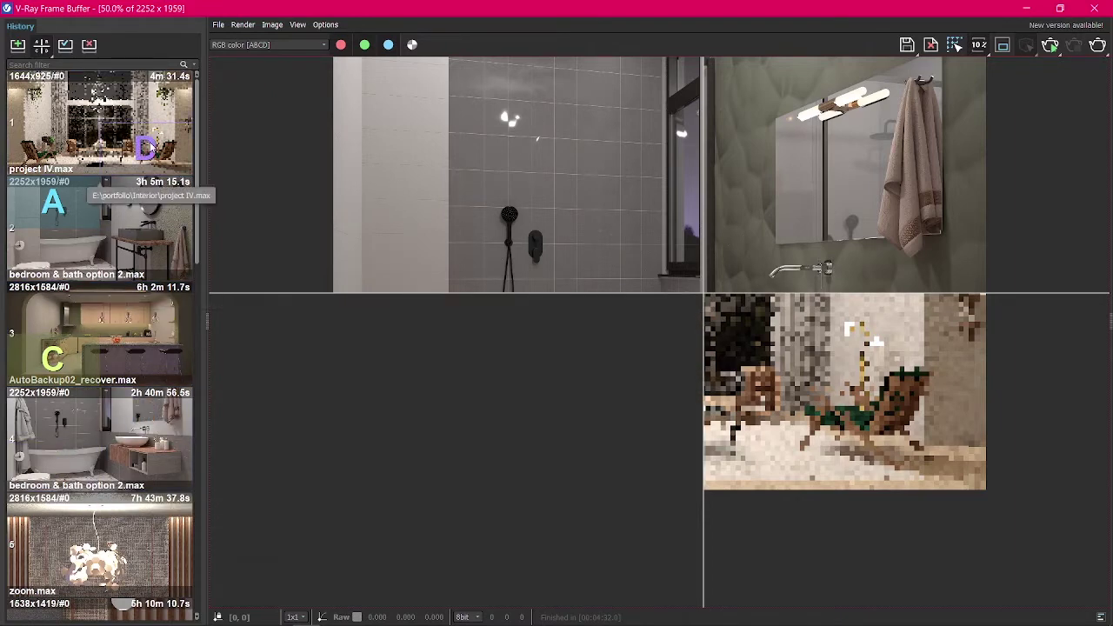
left_click(146, 148)
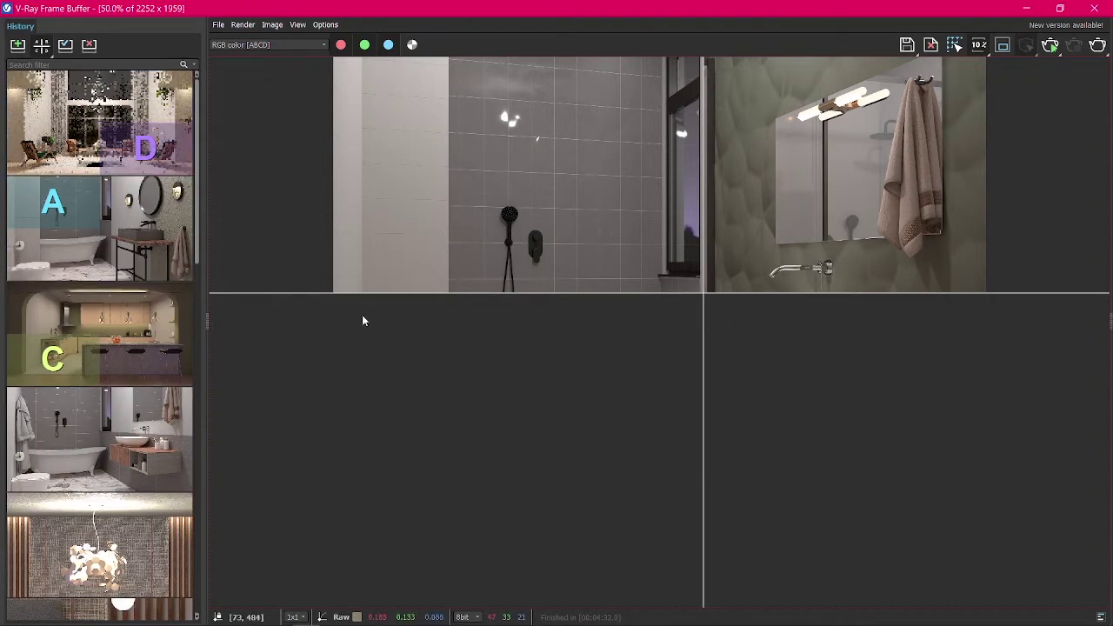
scroll(599, 398, "down", 2)
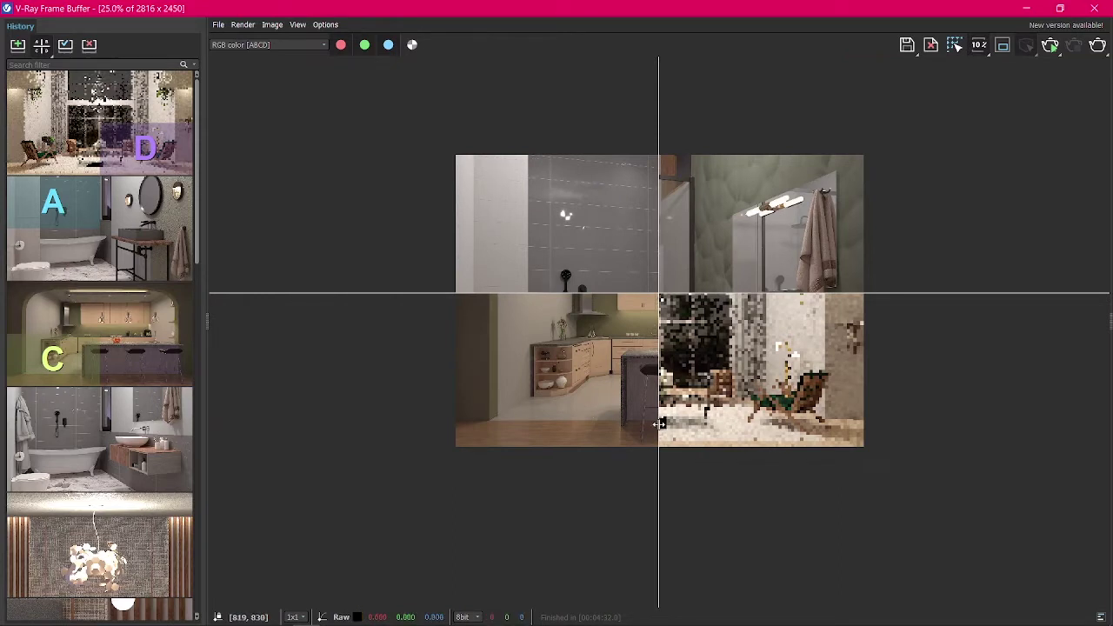
mouse_move(659, 420)
left_mouse_down()
mouse_move(516, 426)
mouse_move(650, 425)
left_mouse_up()
left_click_drag(685, 296, 702, 496)
left_click_drag(649, 435, 745, 434)
left_click_drag(695, 494, 695, 127)
left_click_drag(733, 261, 581, 261)
left_click(41, 45)
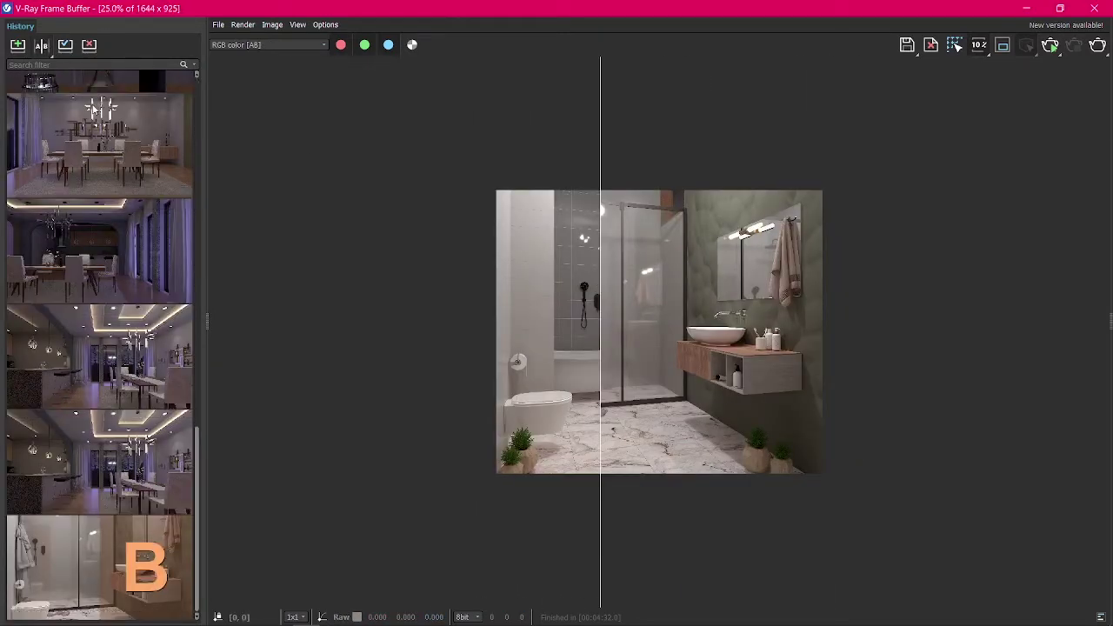
left_click(93, 108)
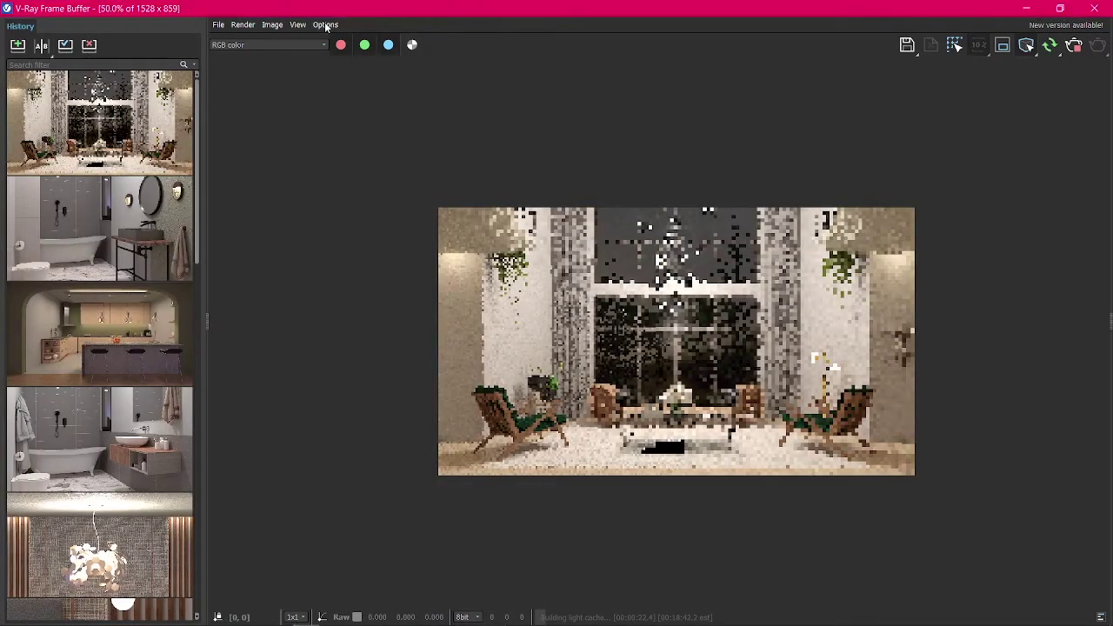
Open the VFB settings on the Shortcuts page
left_click(326, 25)
left_click(342, 44)
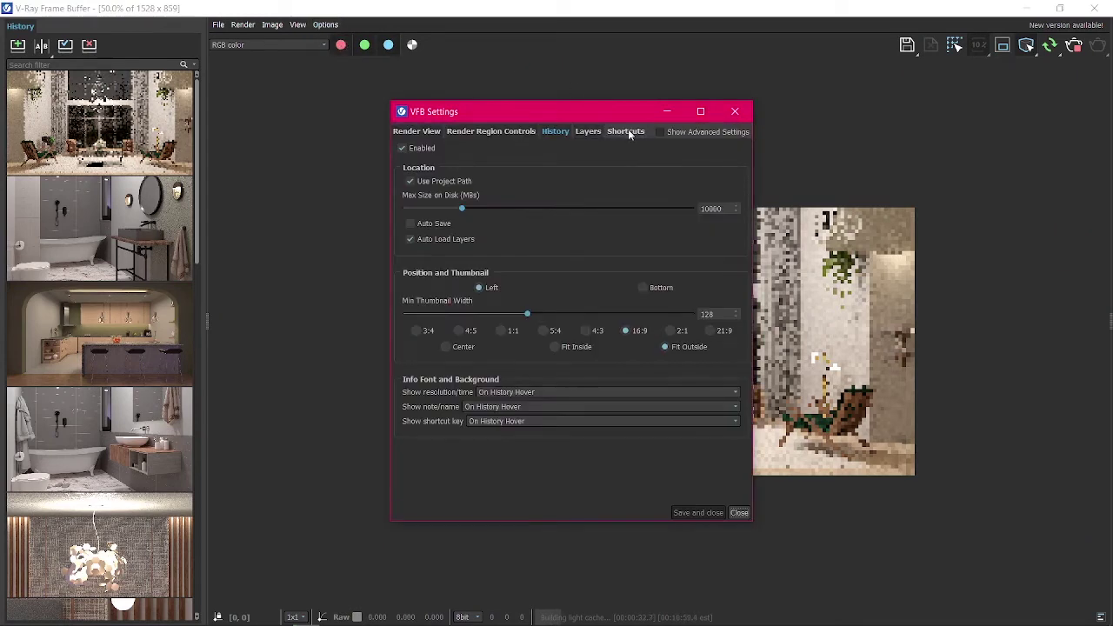
left_click(626, 131)
scroll(563, 326, "down", 5)
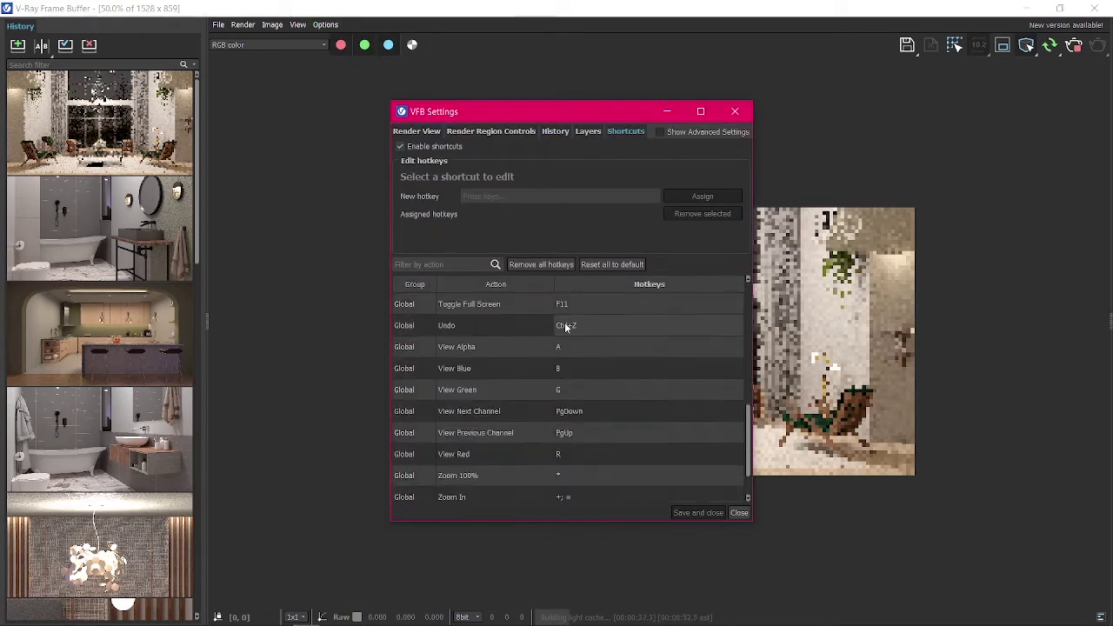
scroll(567, 487, "up", 5)
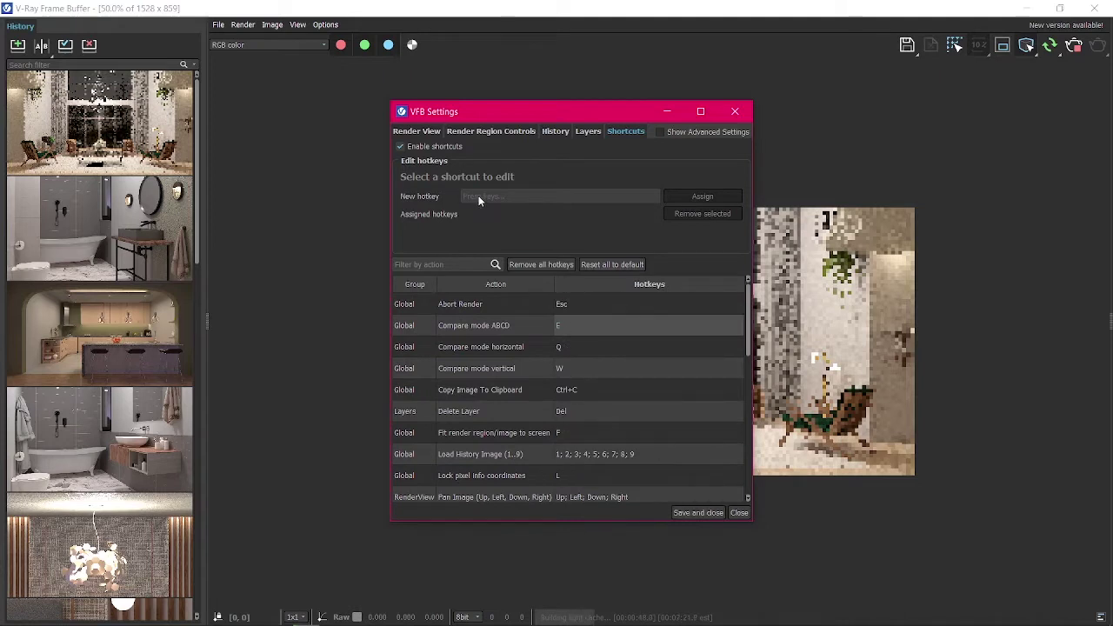
Assign X to Compare mode ABCD, then remove it so only E remains
left_click(569, 329)
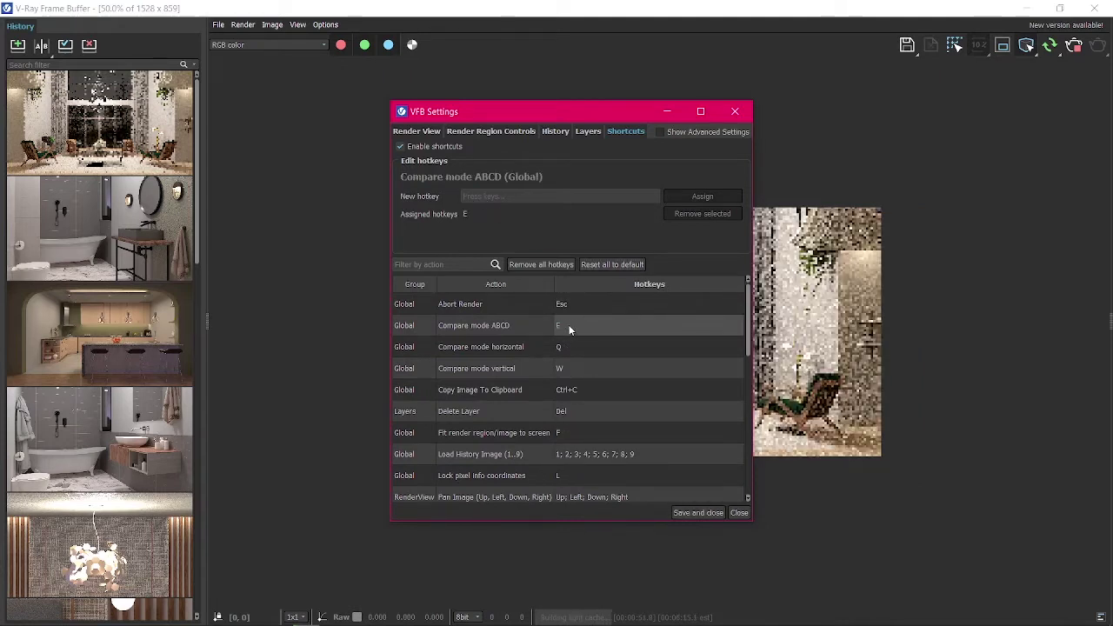
left_click(560, 195)
key("x")
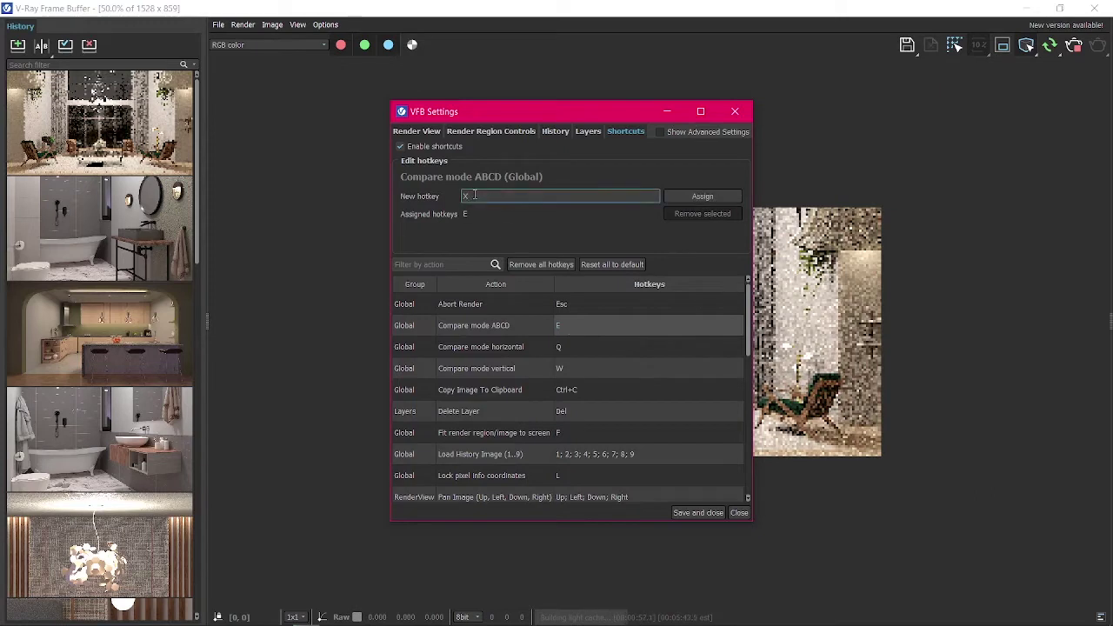
left_click(700, 197)
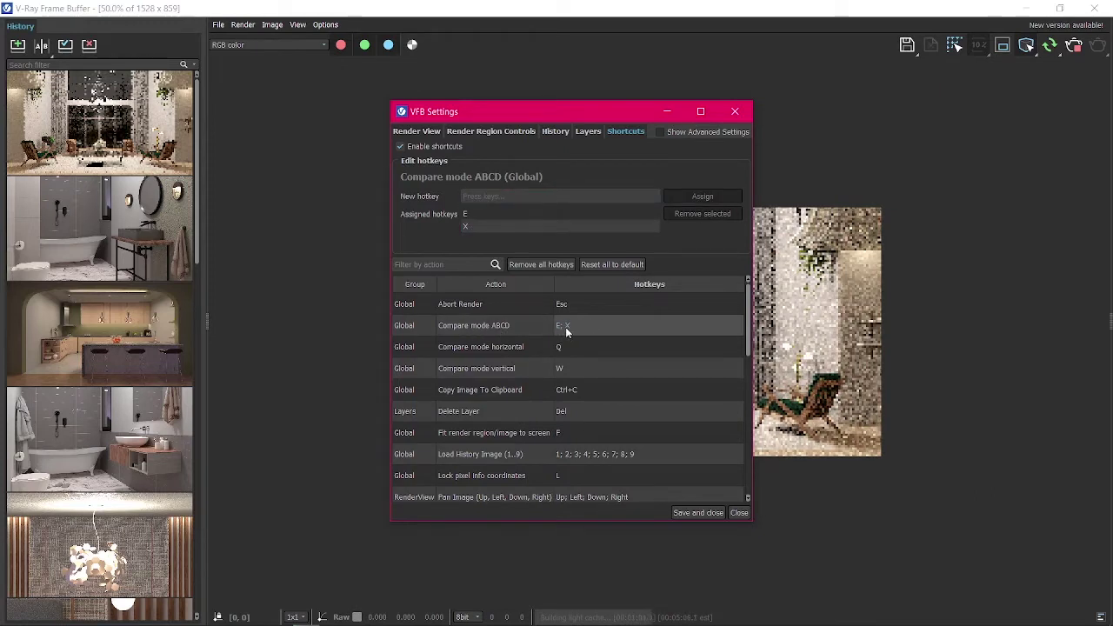
left_click(534, 227)
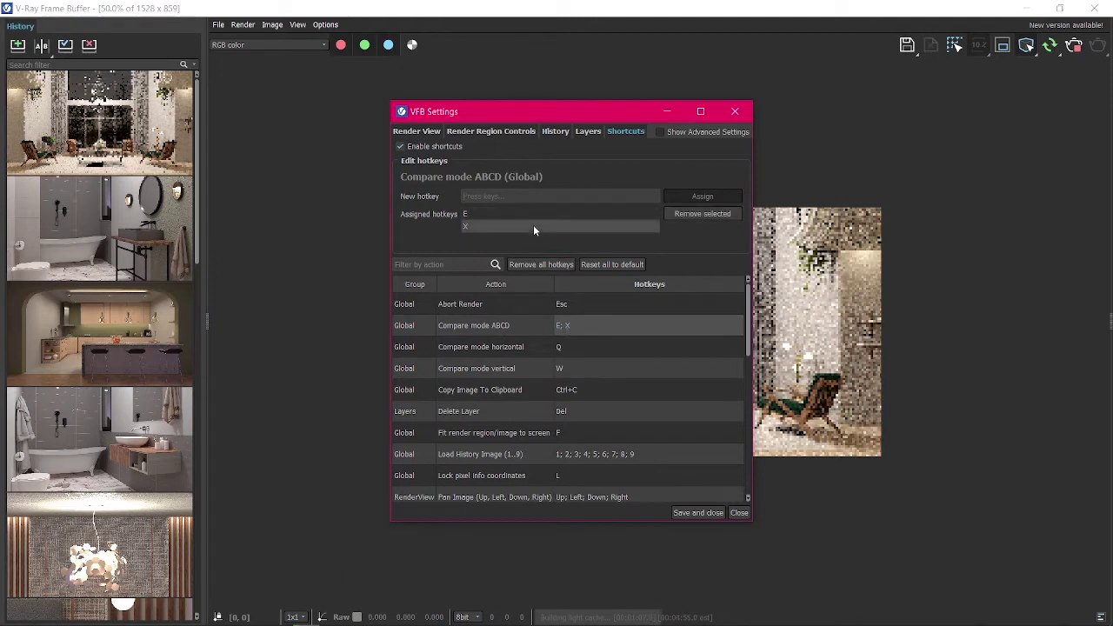
left_click(701, 213)
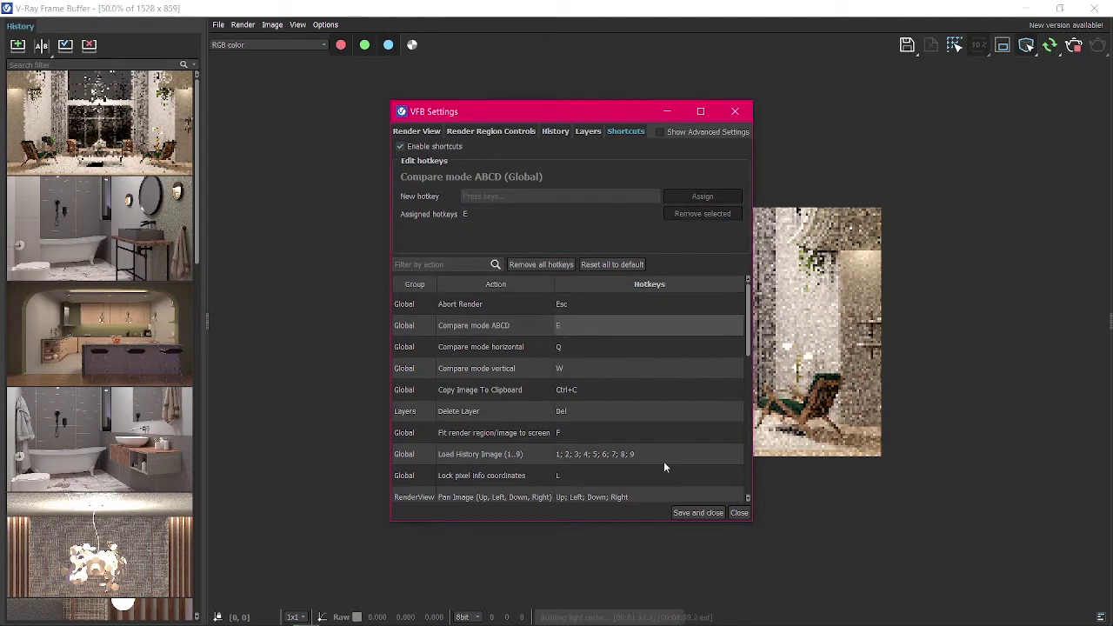
Save the shortcut settings, add a VRayLightMix render element, and render the scene
left_click(697, 513)
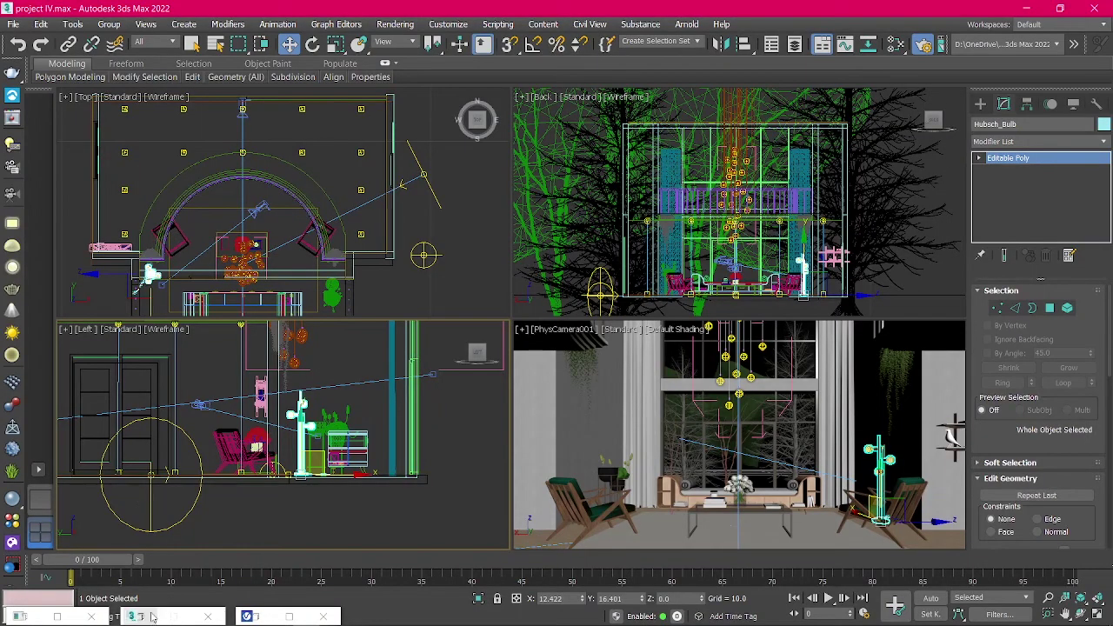
left_click(137, 615)
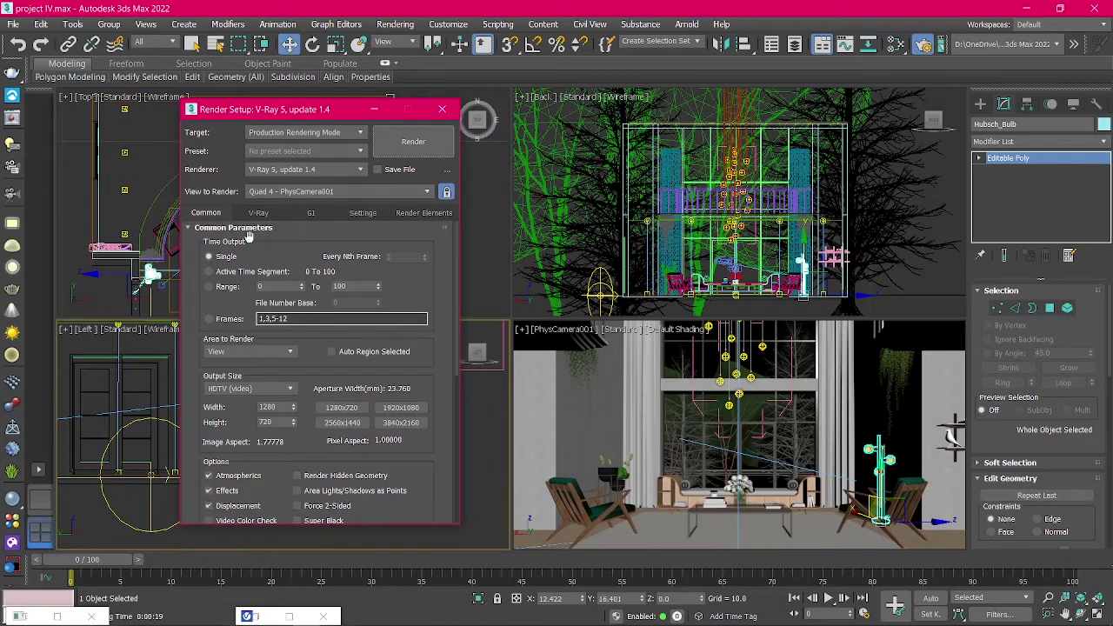
left_click(421, 213)
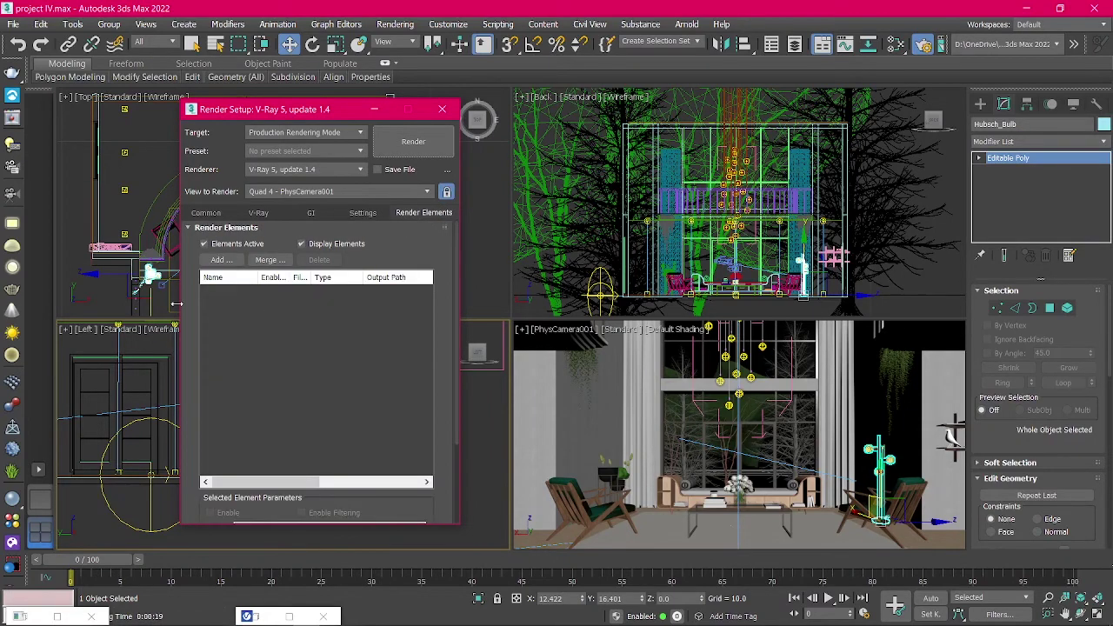
left_click(219, 261)
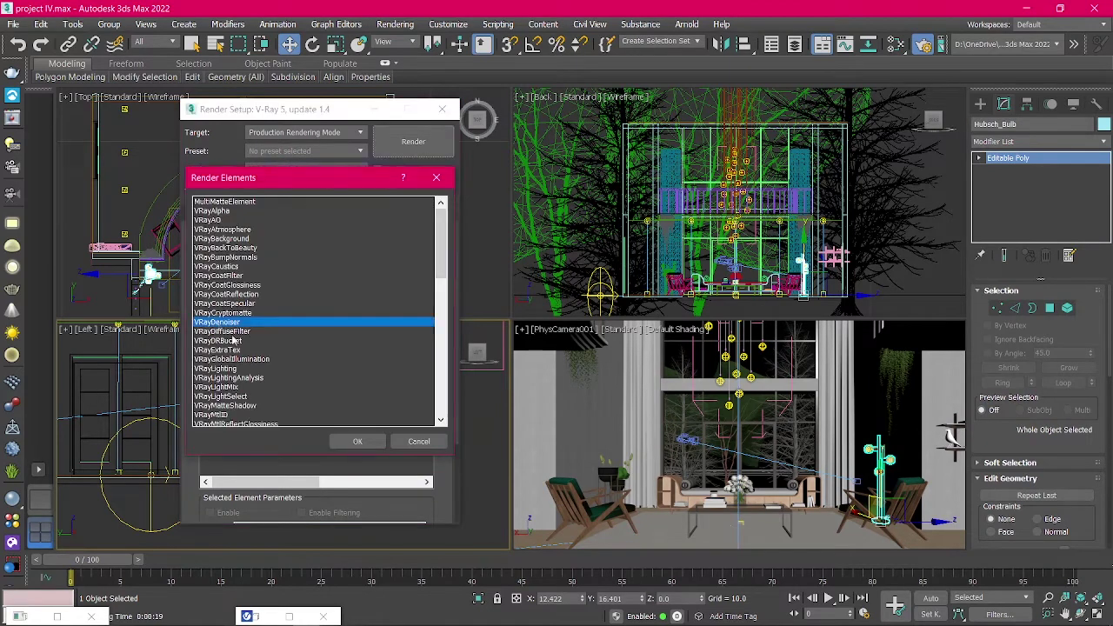
left_click(217, 387, "ctrl")
left_click(352, 441)
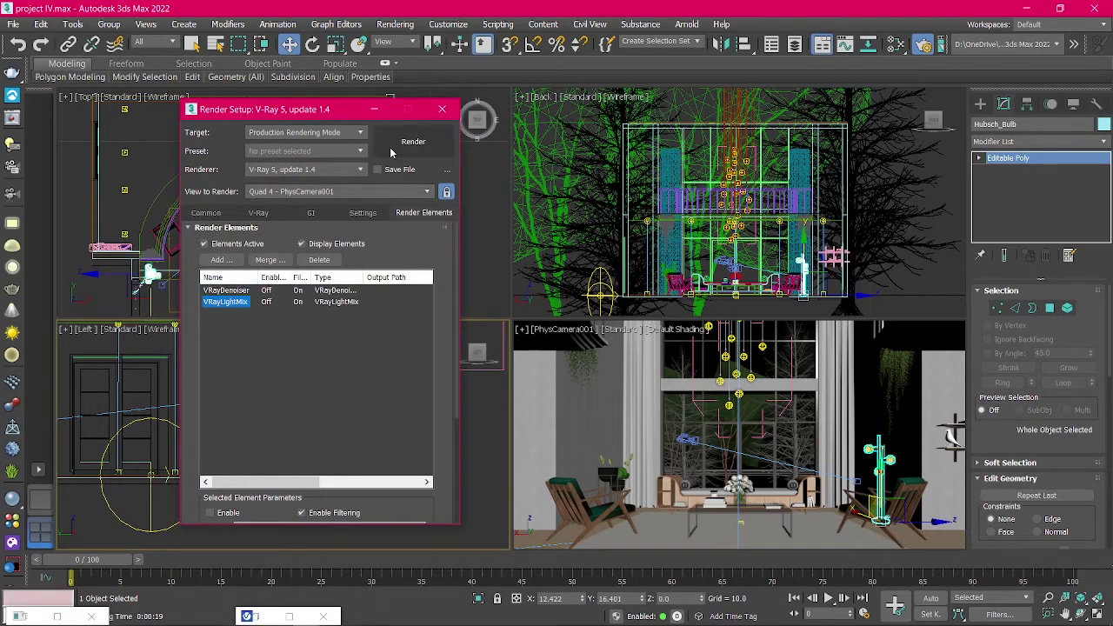
left_click(419, 148)
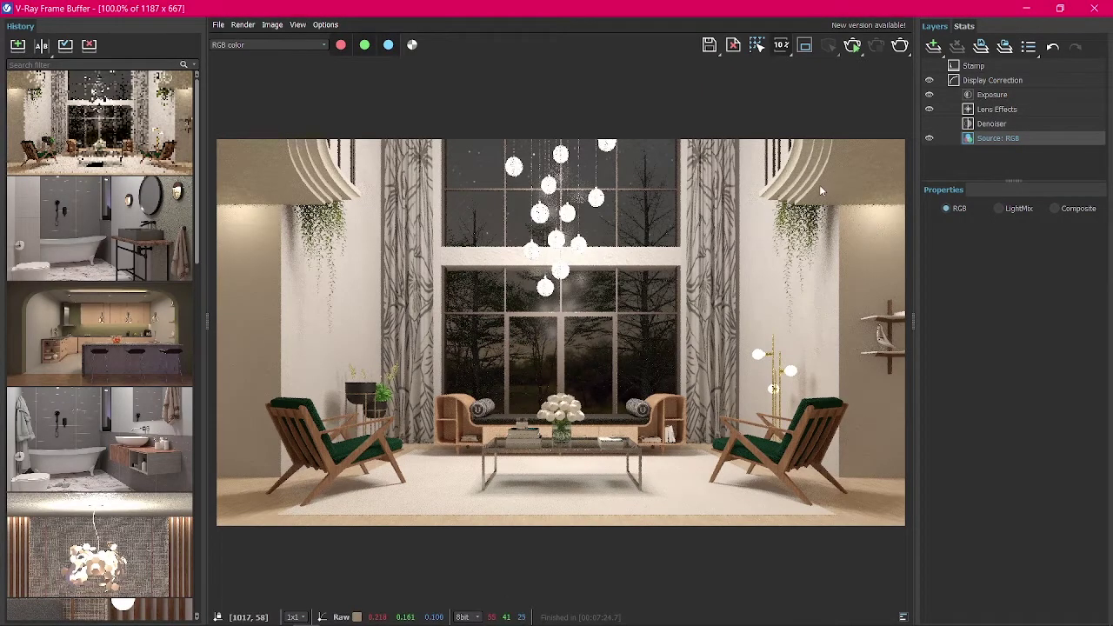
Set the Exposure layer to exposure 0.869, highlight burn 0.336, contrast -0.069
scroll(845, 217, "up", 3)
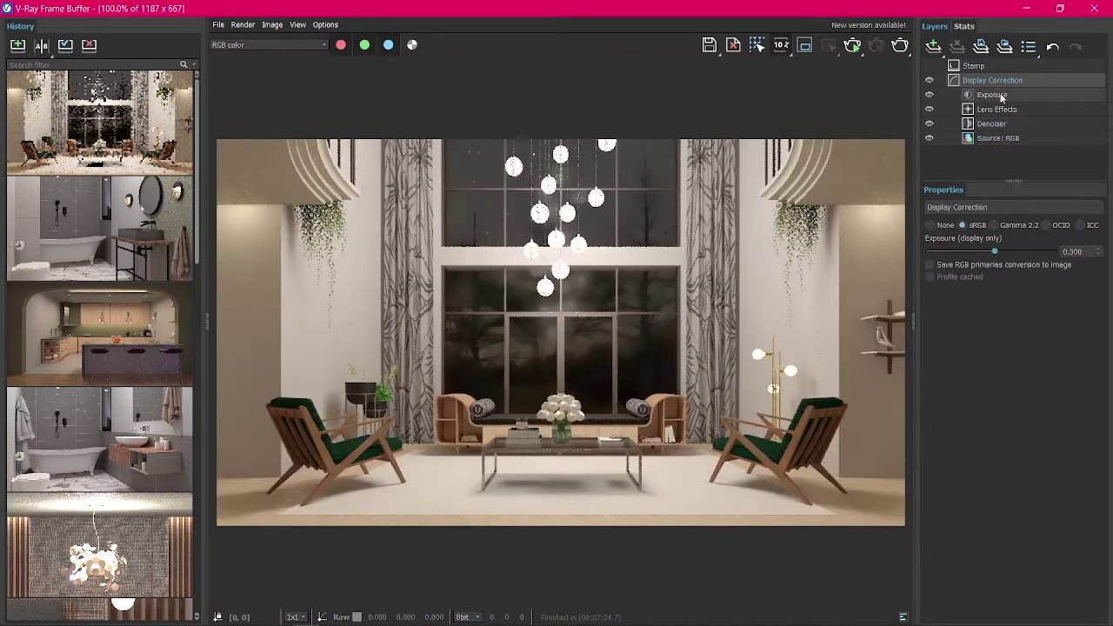
left_click(1000, 96)
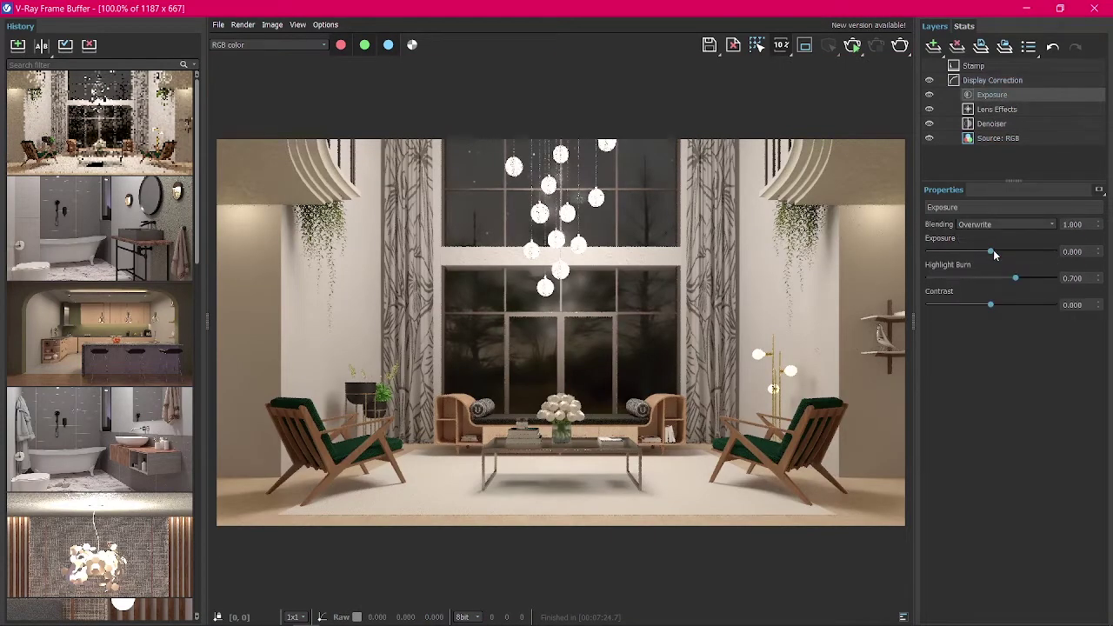
mouse_move(993, 253)
left_mouse_down()
mouse_move(1007, 255)
mouse_move(991, 252)
mouse_move(1009, 279)
mouse_move(939, 278)
mouse_move(1021, 276)
mouse_move(970, 278)
left_mouse_up()
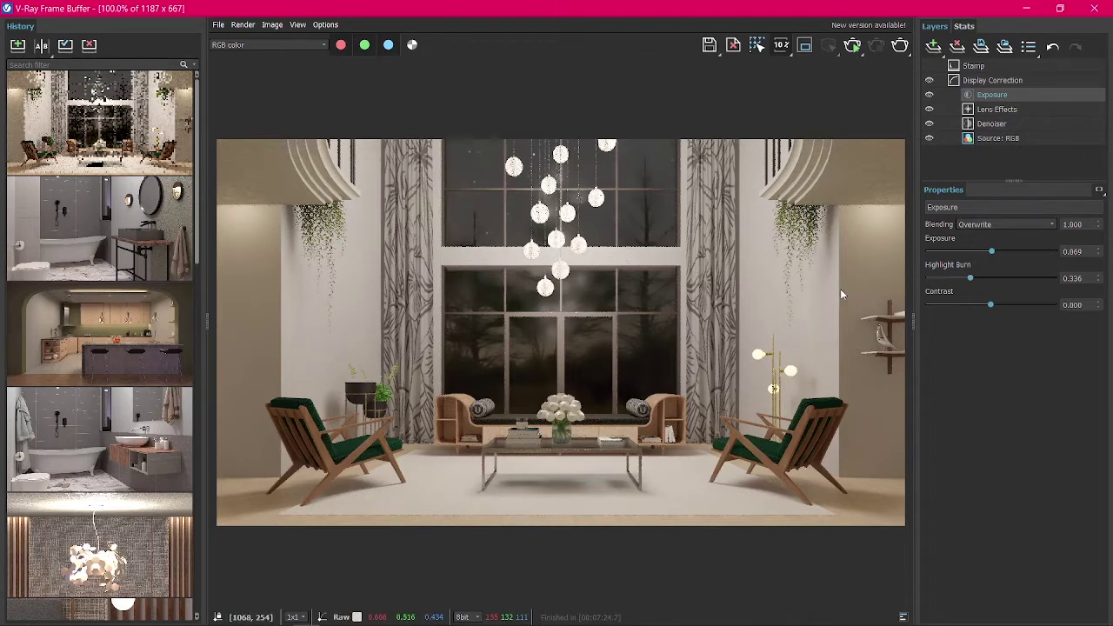
mouse_move(990, 304)
left_mouse_down()
mouse_move(957, 305)
mouse_move(1001, 306)
mouse_move(985, 305)
left_mouse_up()
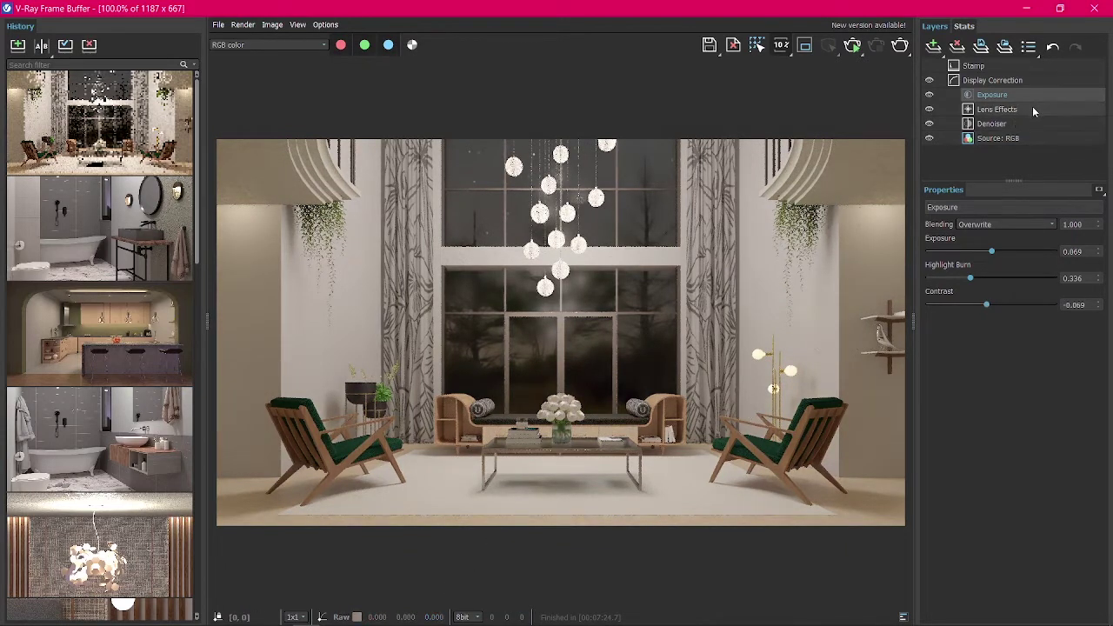
Re-render the living room at 75% of render settings, giving a 1408x792 image
key("shift+q")
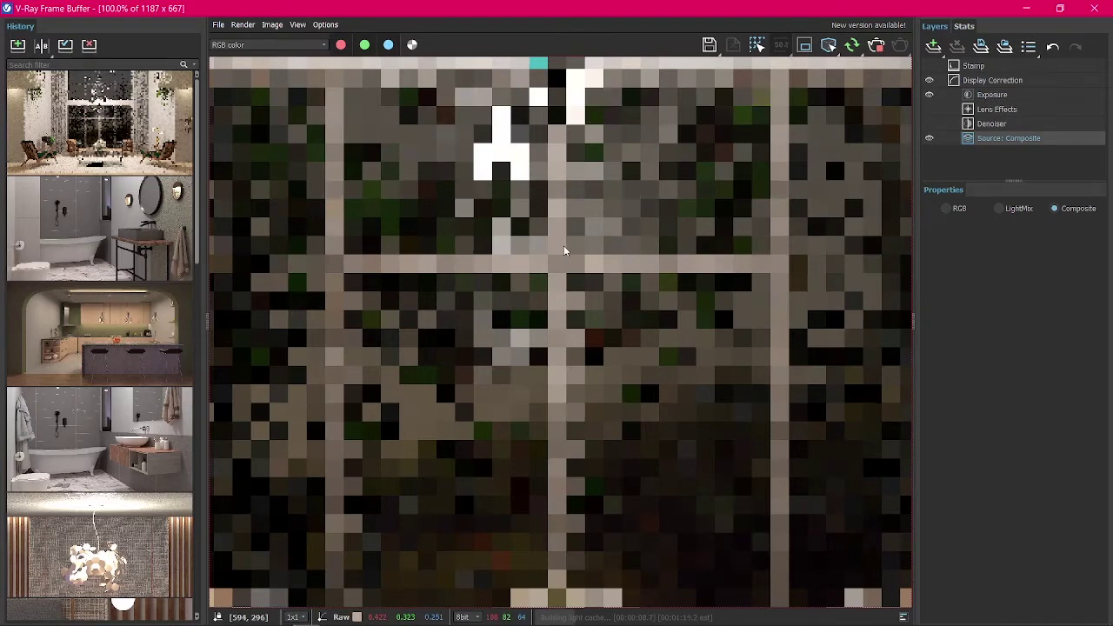
scroll(563, 250, "down", 1)
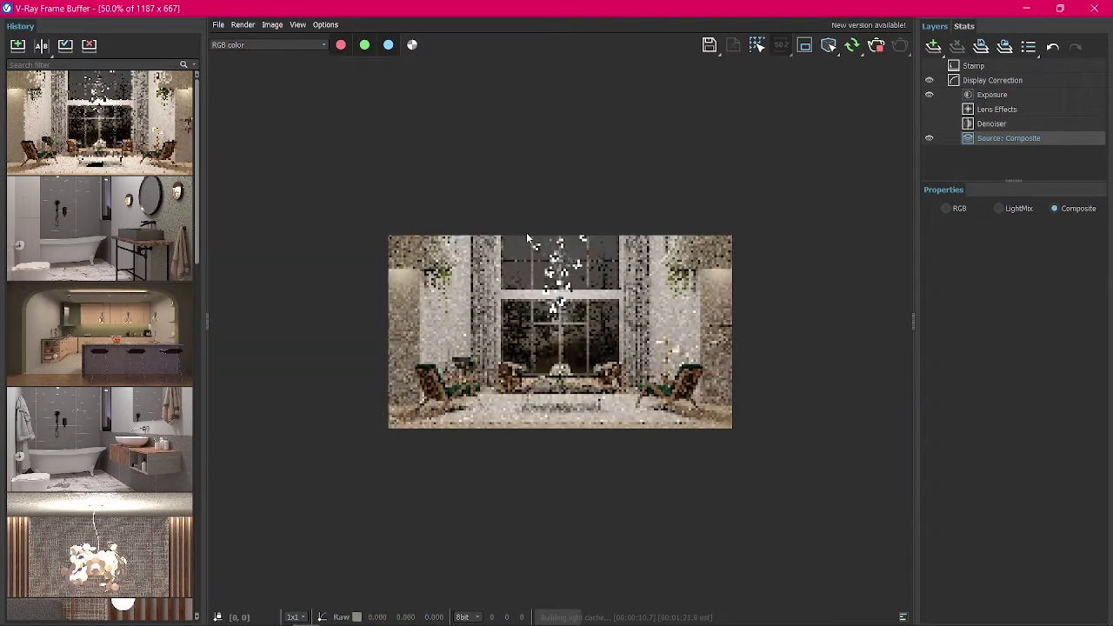
left_click(774, 49)
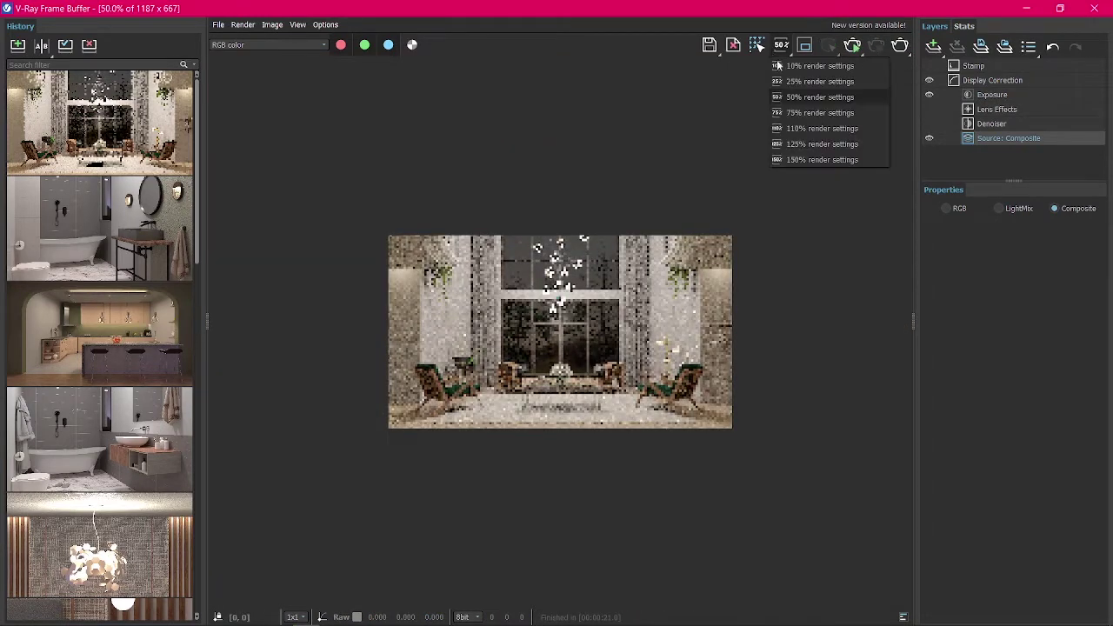
left_click(795, 113)
left_click(852, 47)
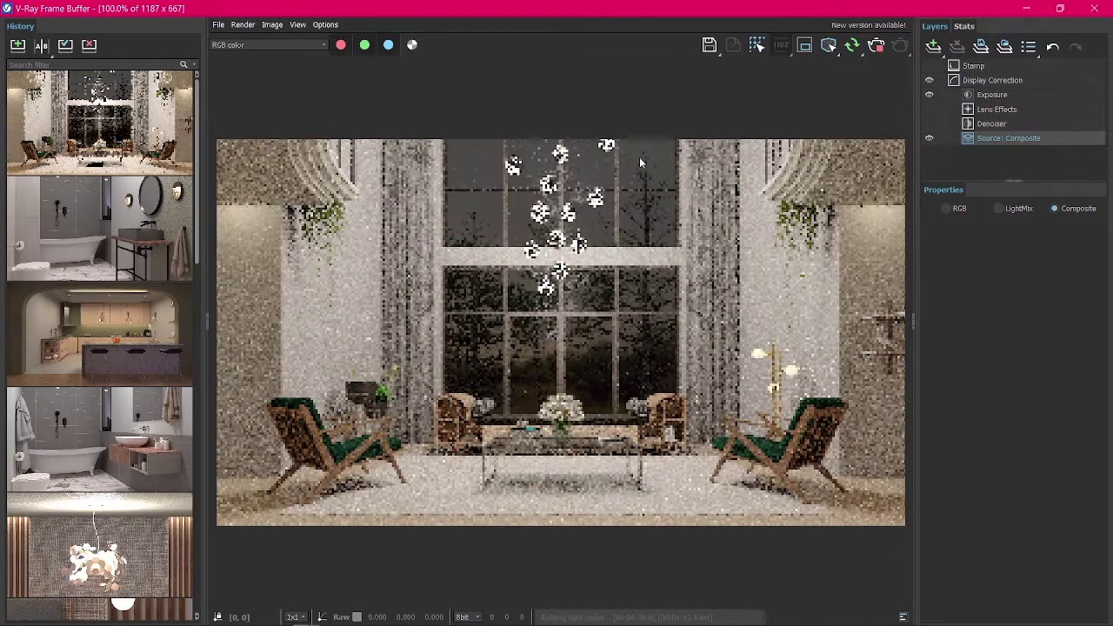
left_click(781, 46)
left_click(799, 111)
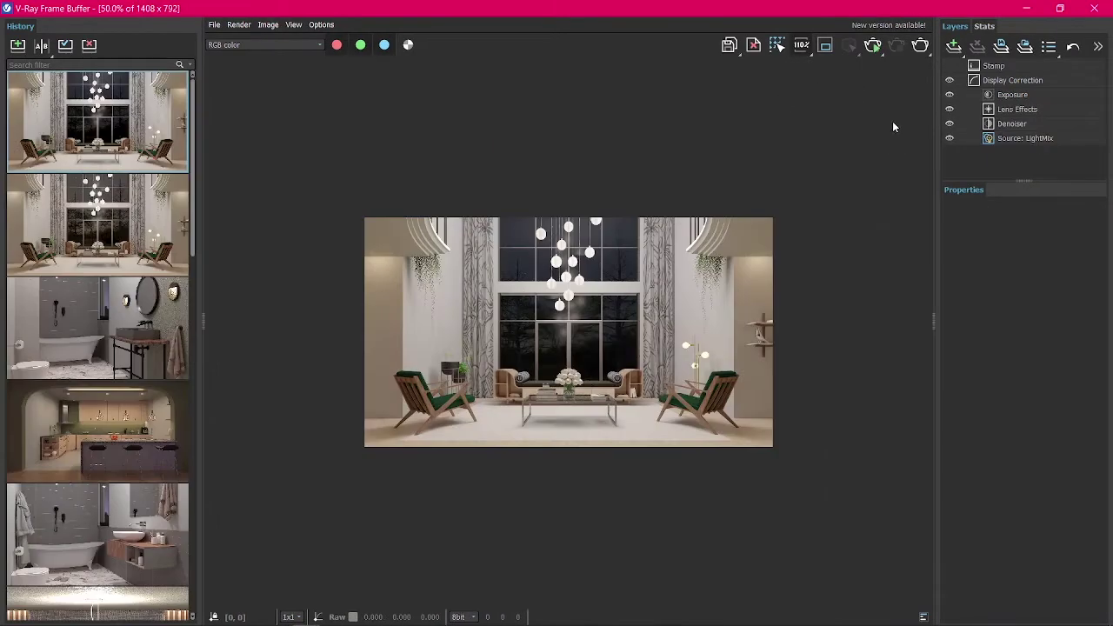
Add a Curves correction layer and enlarge the layer properties and image view
left_click(954, 47)
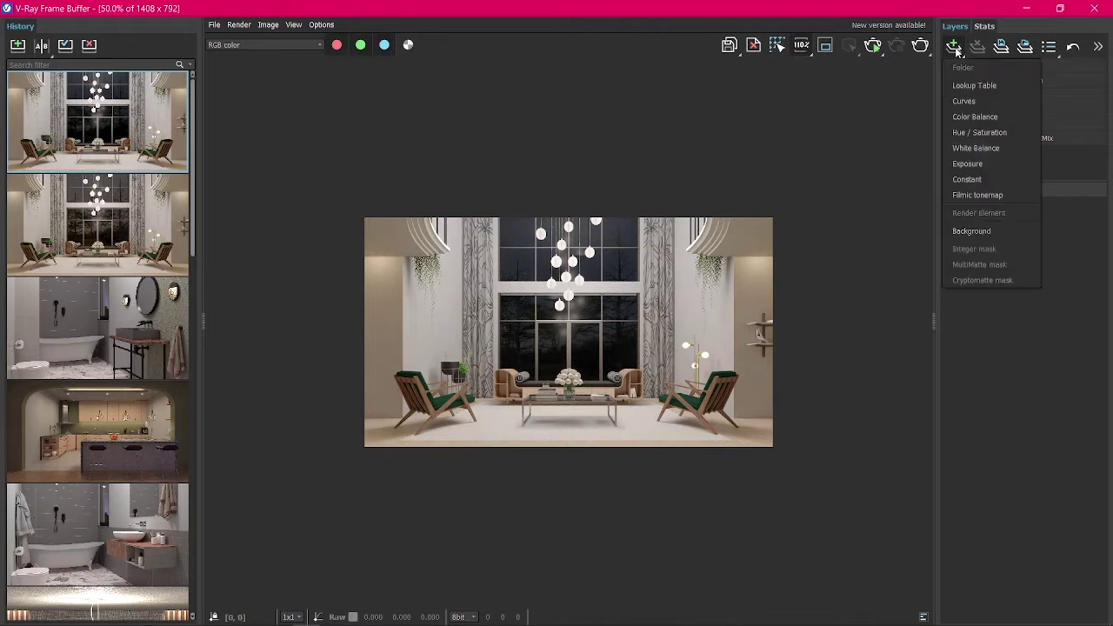
left_click(965, 102)
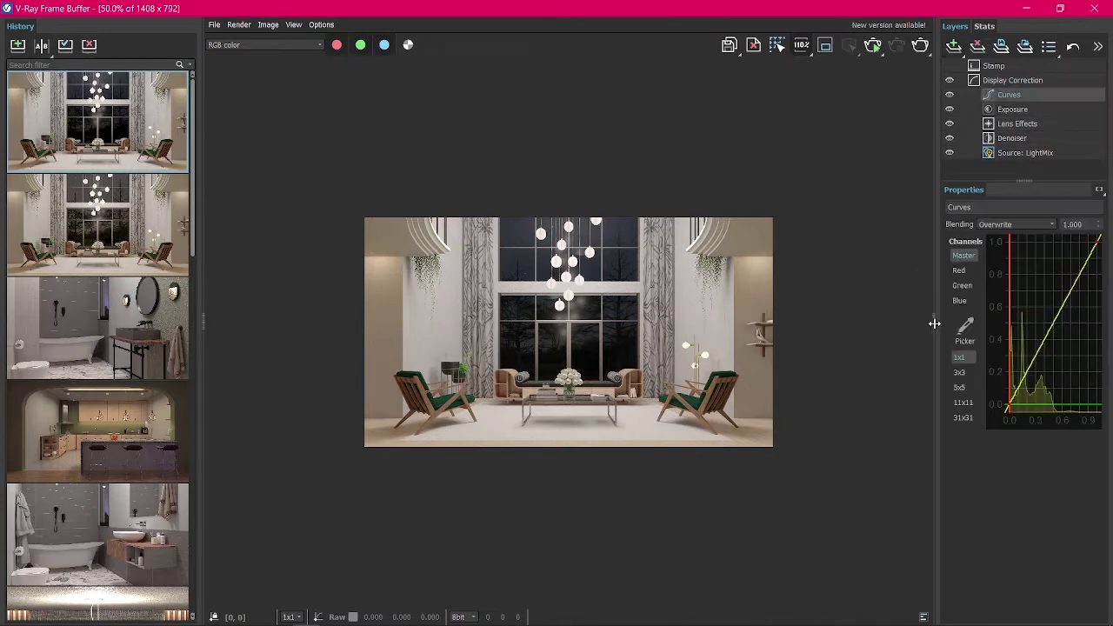
left_click_drag(930, 323, 781, 322)
left_click_drag(203, 322, 2, 318)
double_click(391, 330)
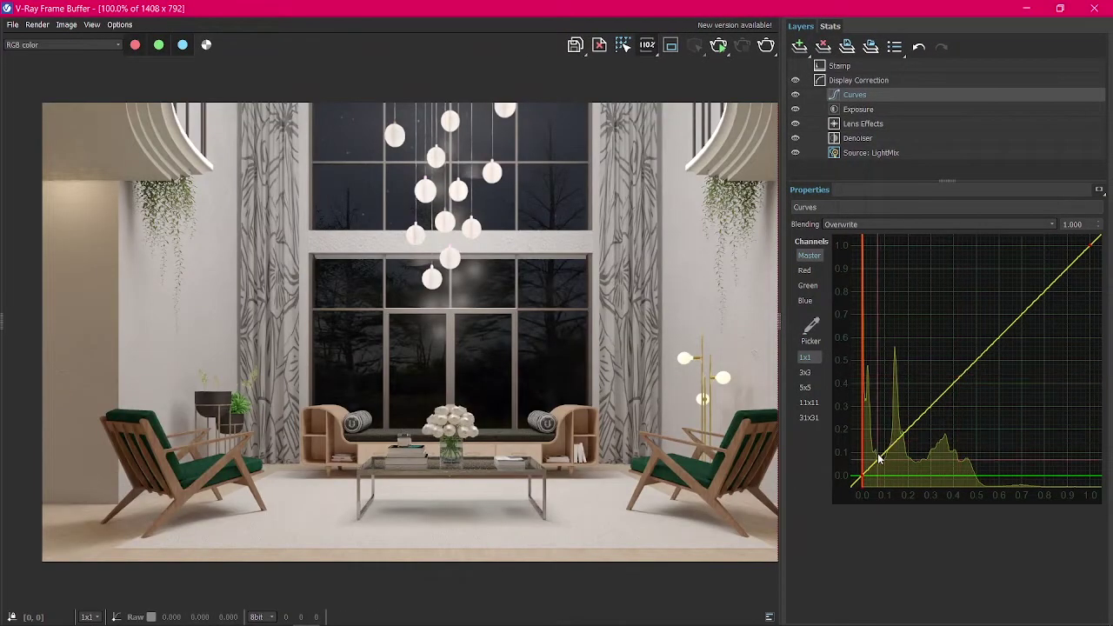
Bend the master curve into an S-shape by pulling its dark and bright end handles
left_click(861, 480)
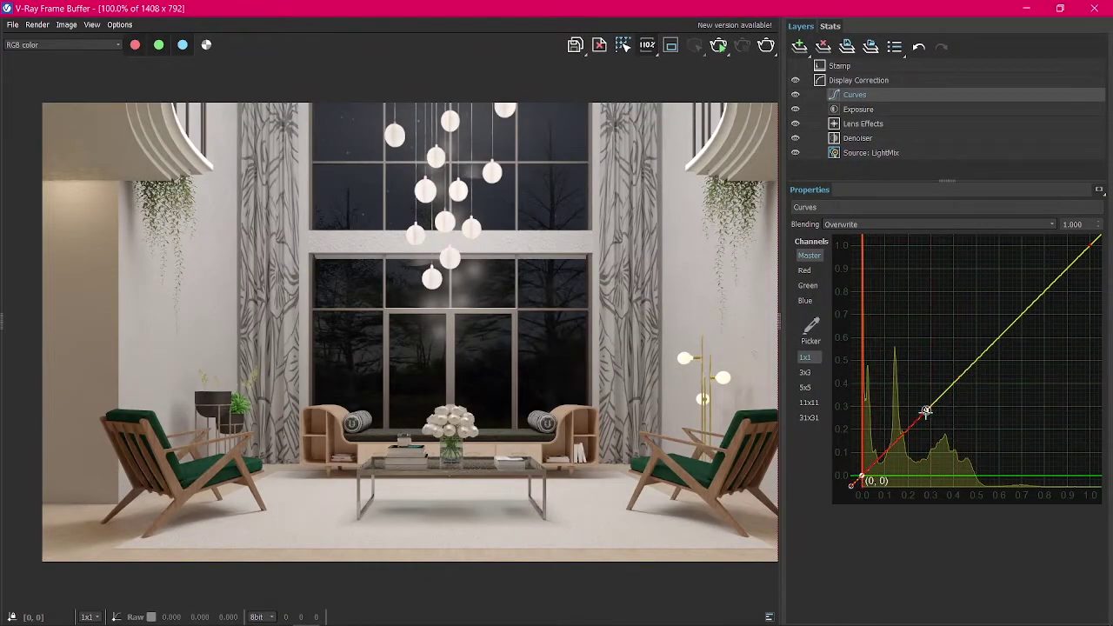
left_click_drag(925, 411, 940, 436)
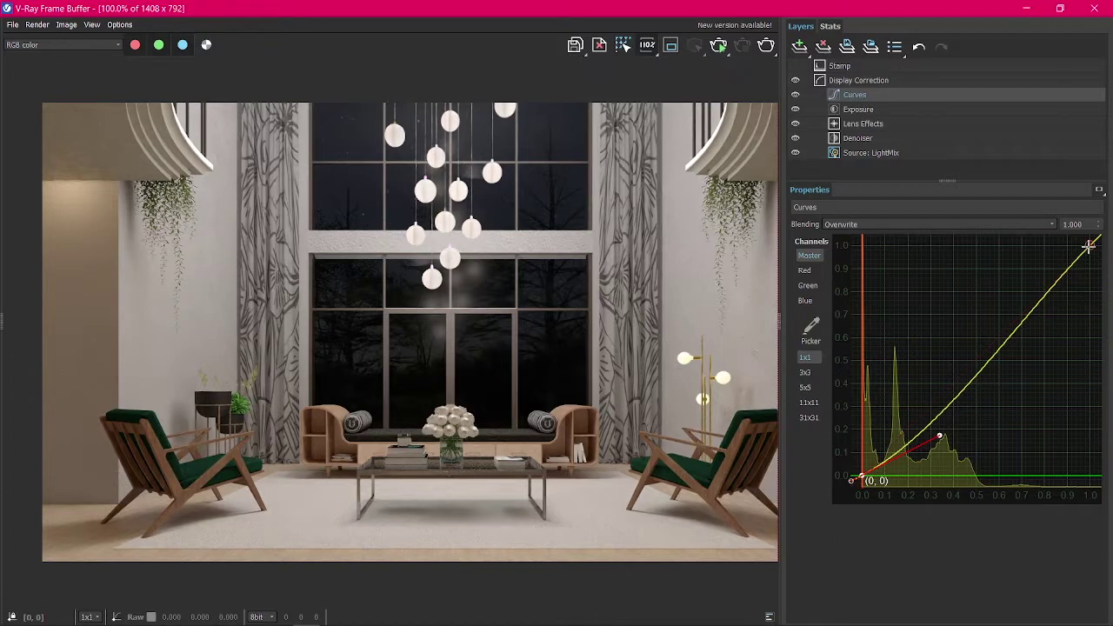
left_click_drag(1087, 247, 1005, 300)
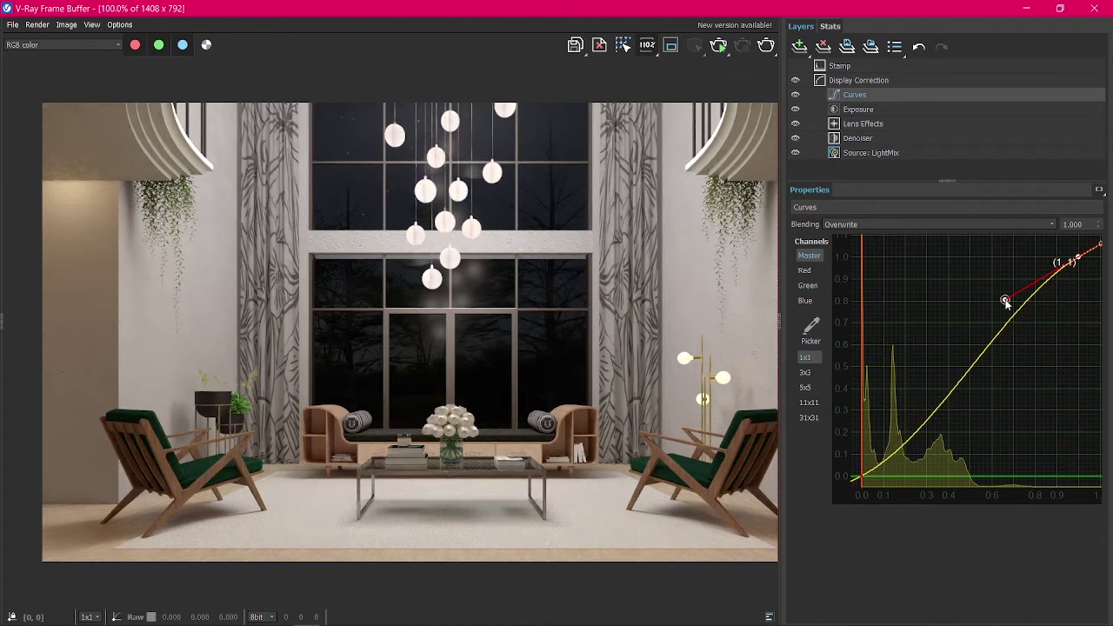
left_click_drag(1004, 300, 997, 289)
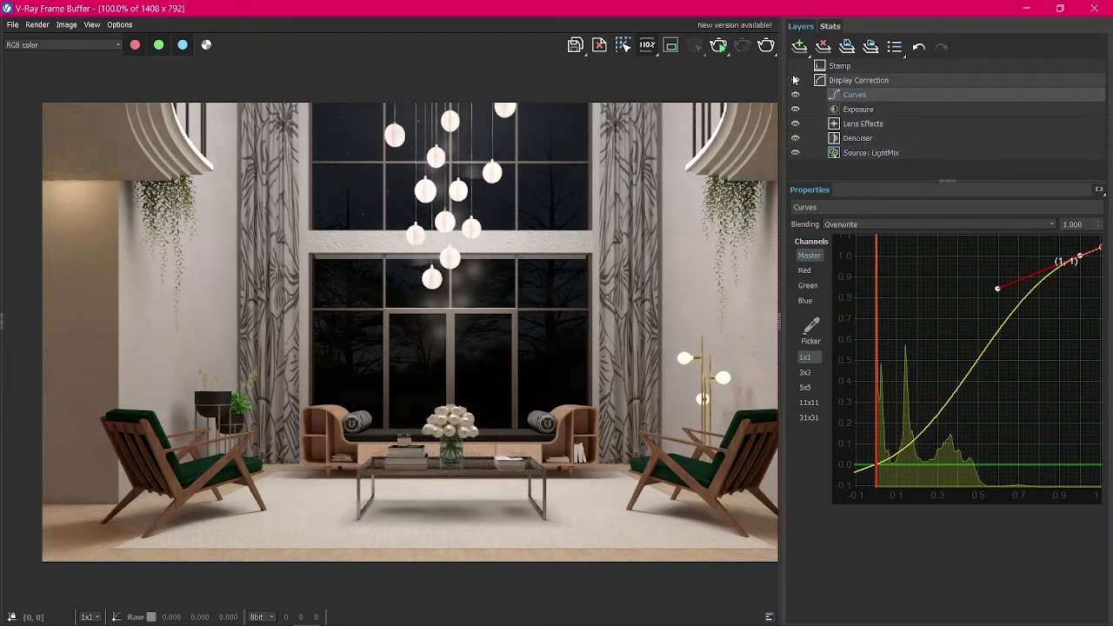
left_click(798, 47)
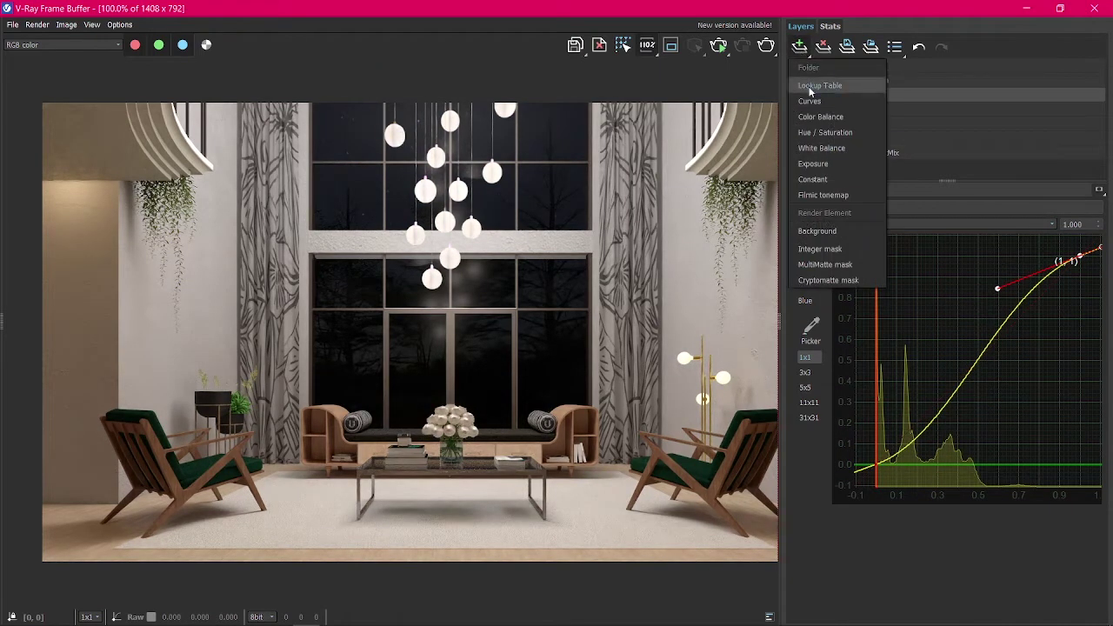
Add a Hue / Saturation layer, lower the saturation, and toggle the Curves layer to compare
left_click(823, 133)
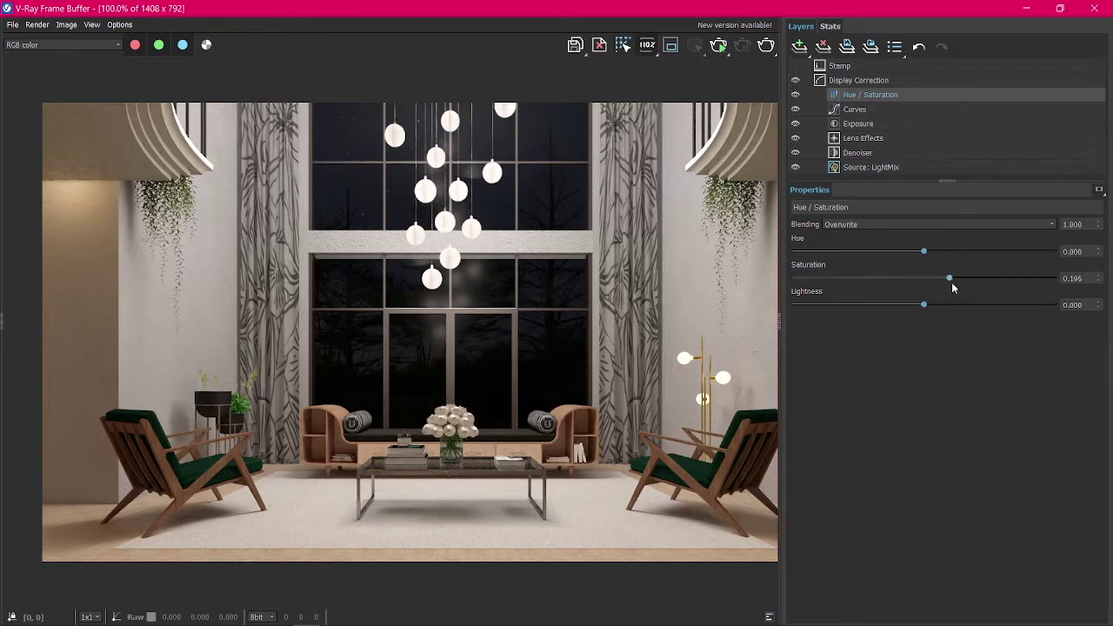
left_click_drag(954, 283, 923, 304)
left_click(798, 110)
left_click(798, 110)
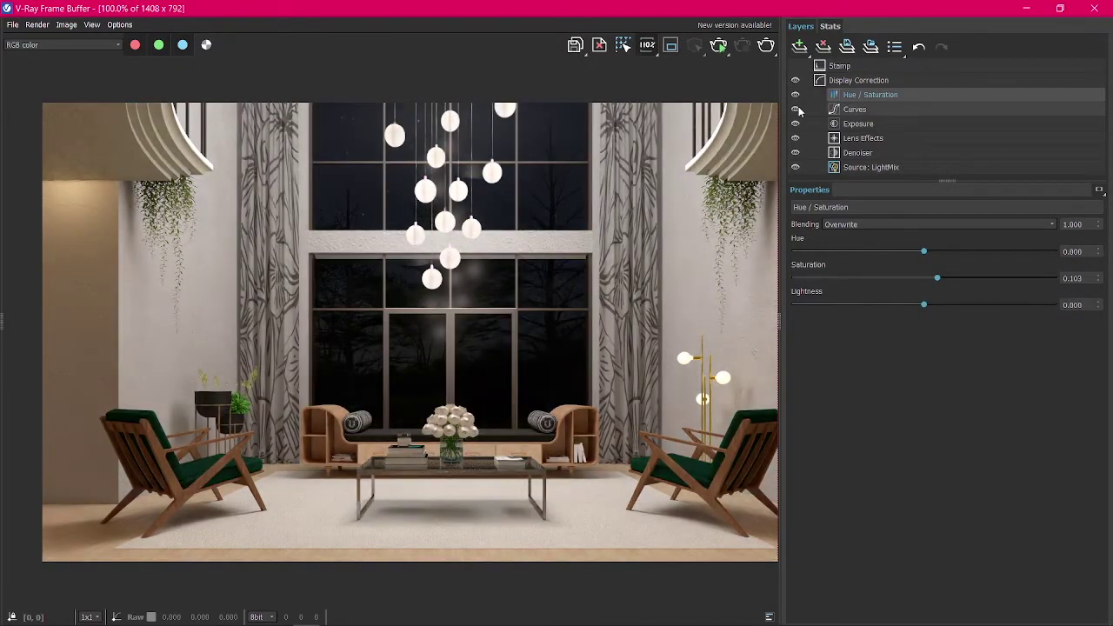
left_click(798, 111)
left_click(798, 111)
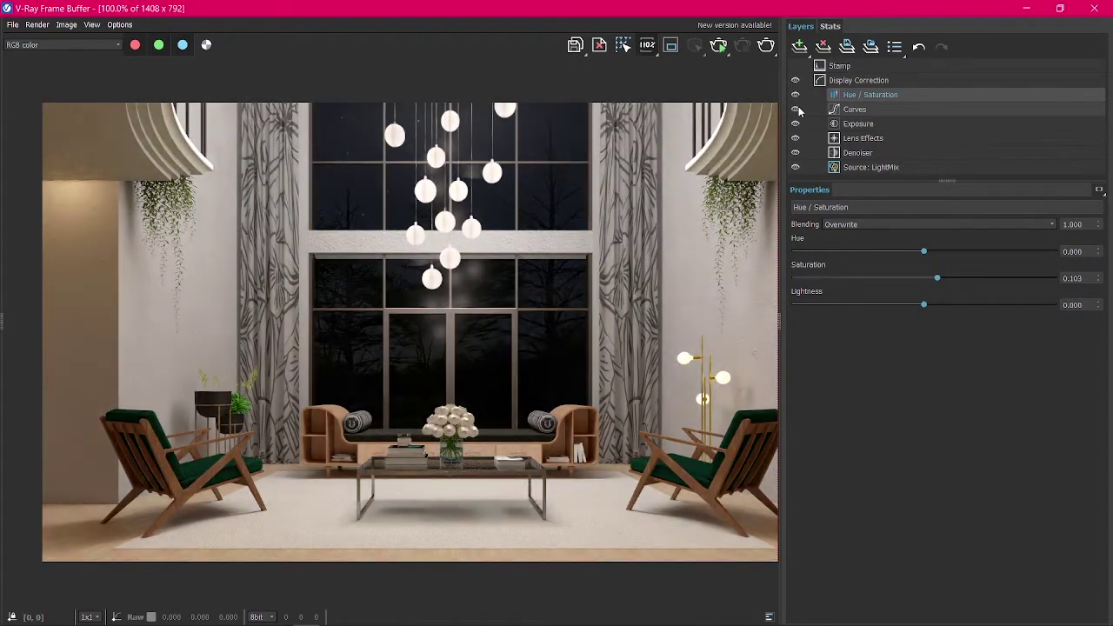
left_click(854, 110)
left_click(860, 95)
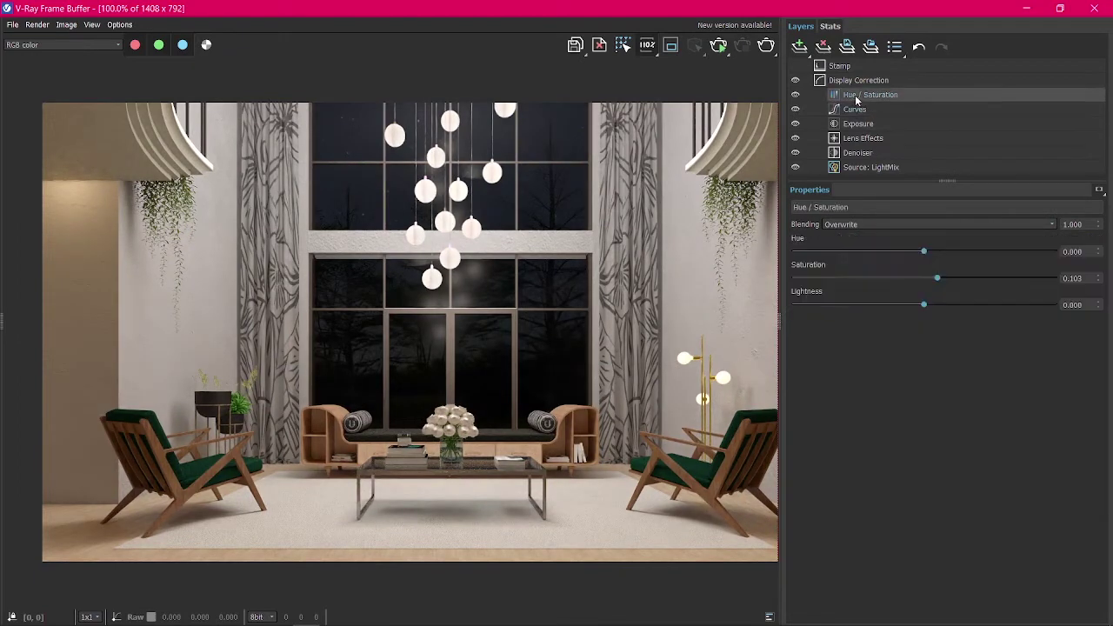
Add a White Balance layer and lower its Temperature from 6500 to about 6189
left_click(800, 48)
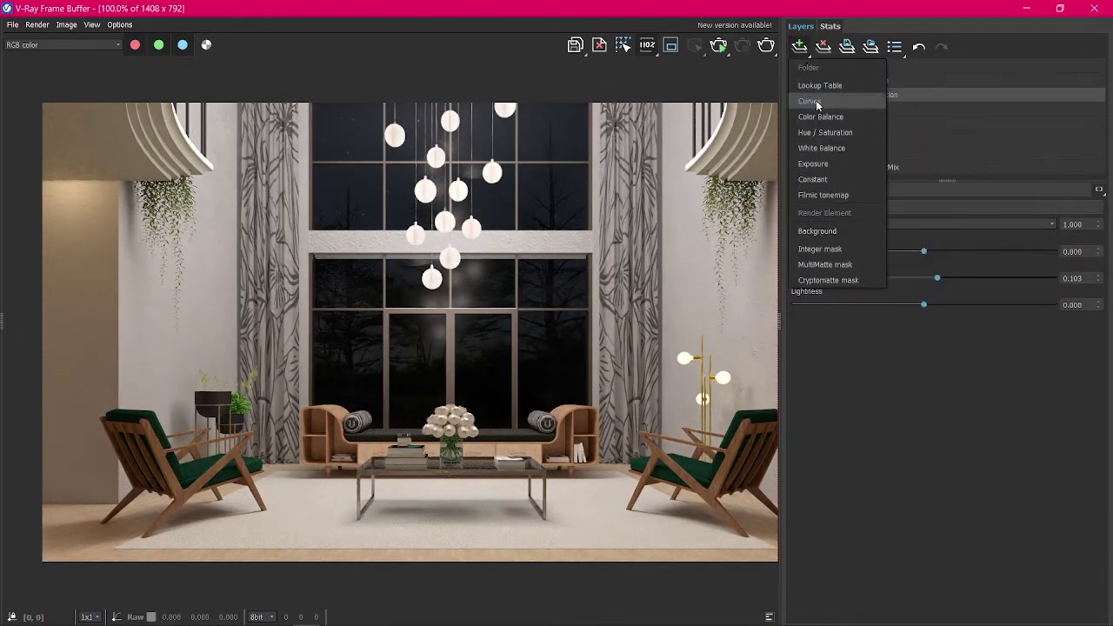
left_click(827, 147)
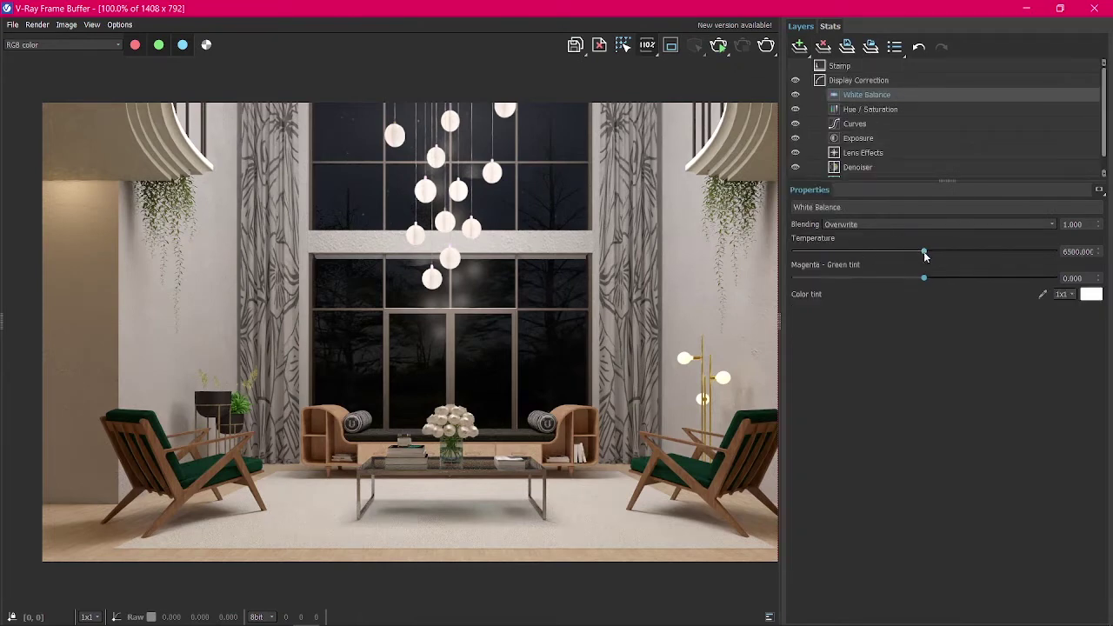
left_click_drag(923, 252, 918, 273)
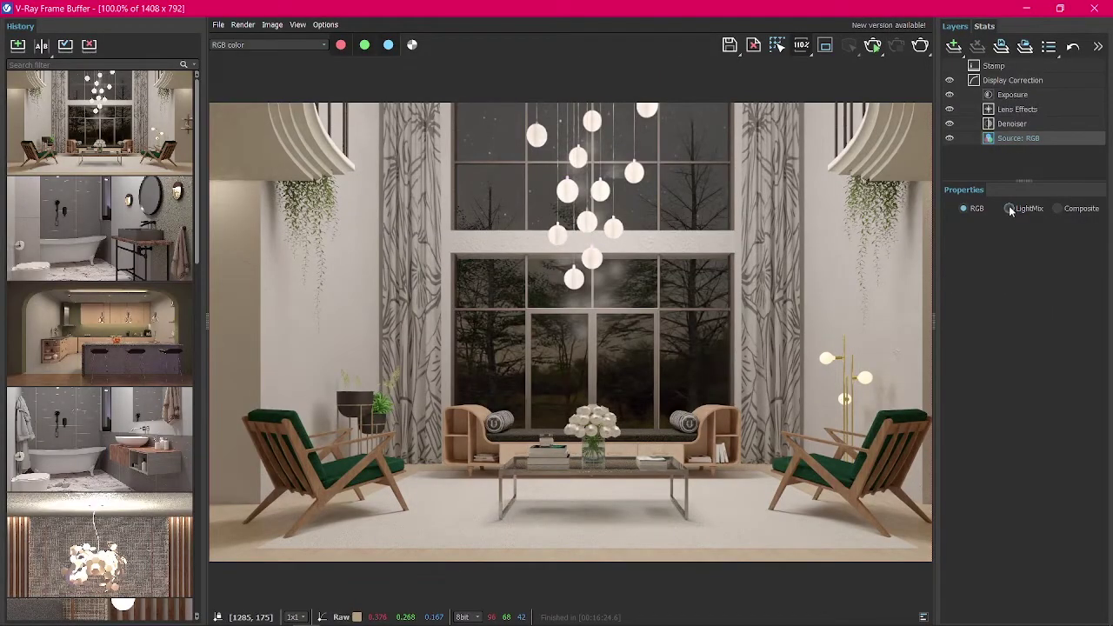
Switch the source to LightMix, collapse History, and preview each light switched off then on
left_click(1010, 208)
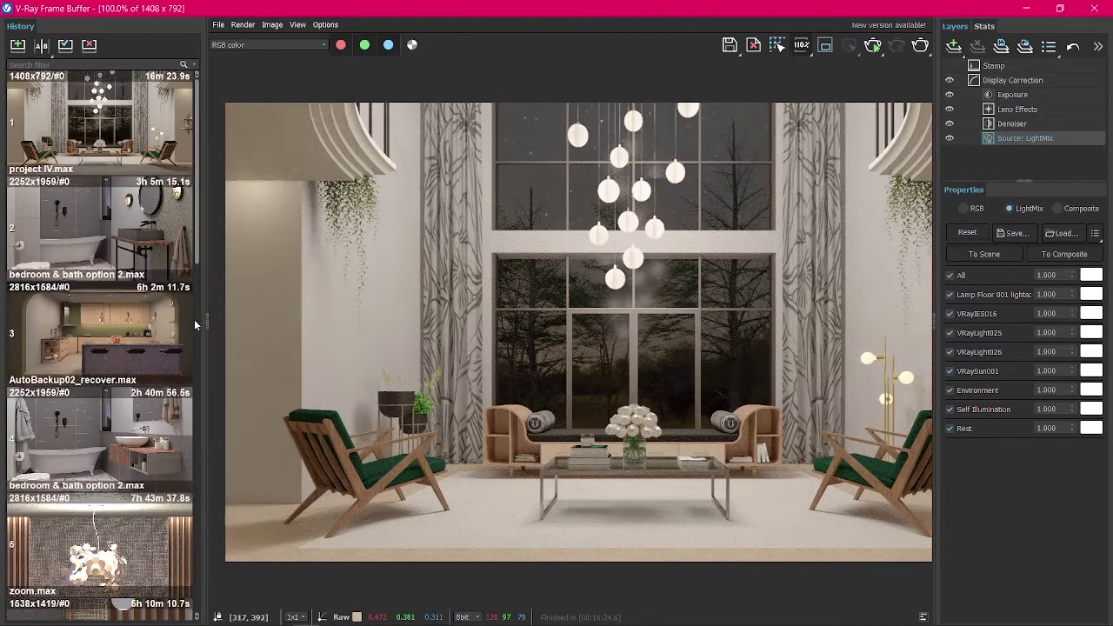
left_click_drag(205, 319, 2, 320)
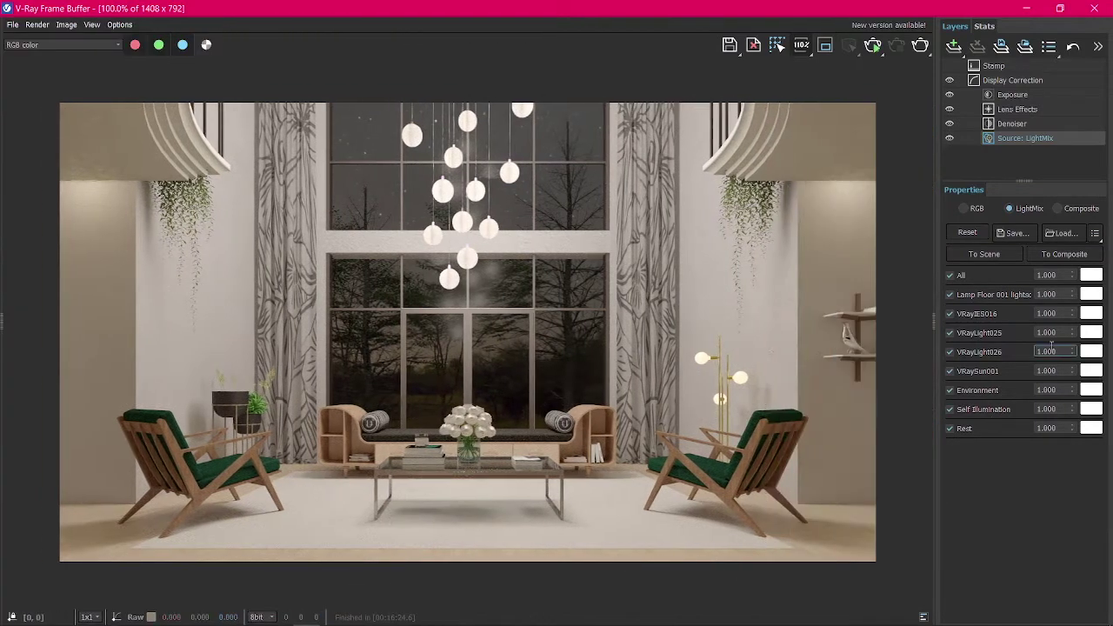
left_click(949, 294)
left_click(949, 294)
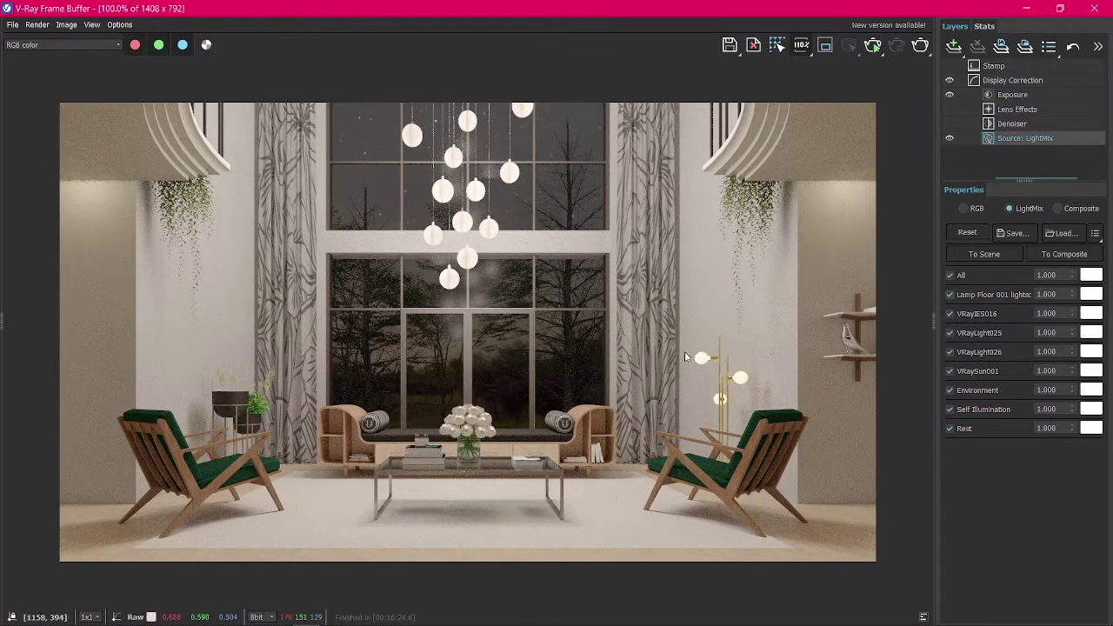
left_click(949, 315)
left_click(949, 314)
left_click(949, 333)
left_click(949, 333)
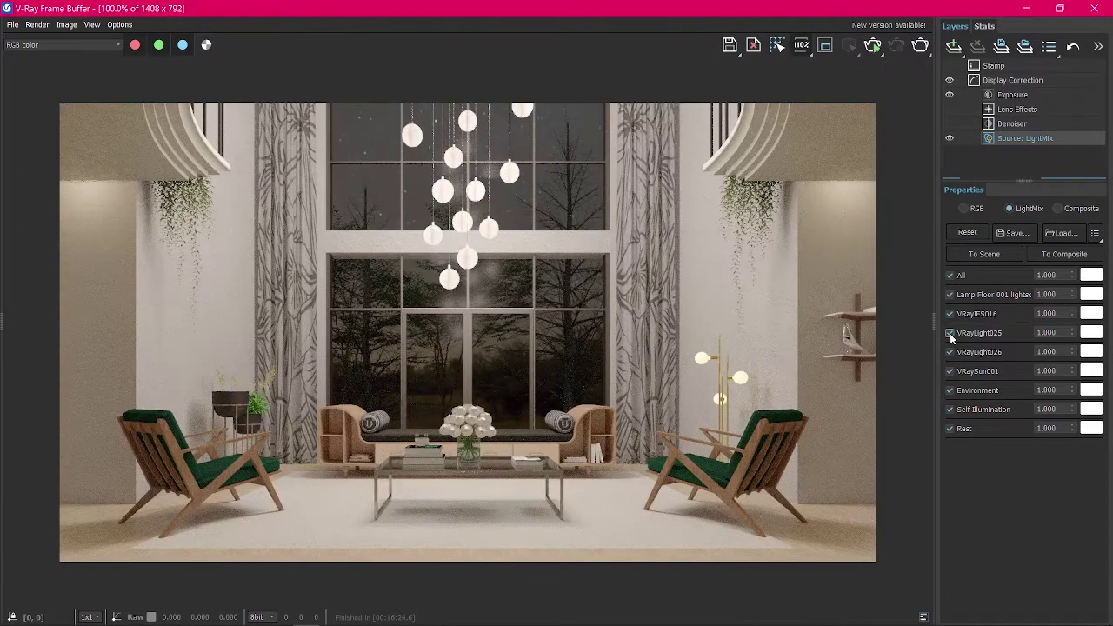
left_click(949, 352)
left_click(949, 352)
Try VRayIES016 intensities of 2 and 5, then reset it to 1
type("2")
key("Return")
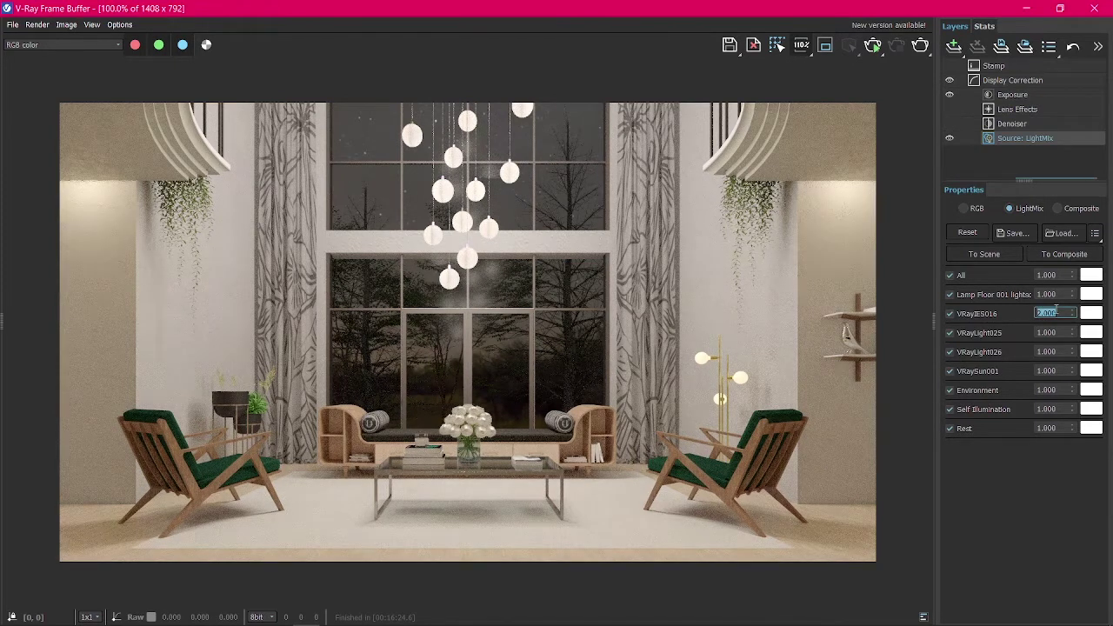
type("5")
key("Return")
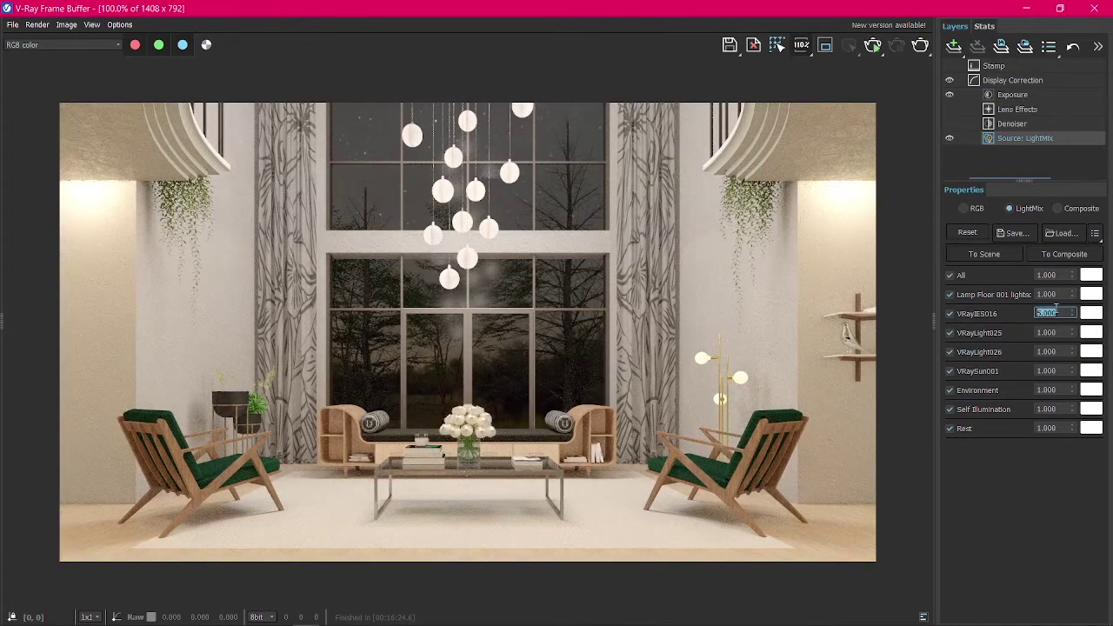
type("1")
key("Return")
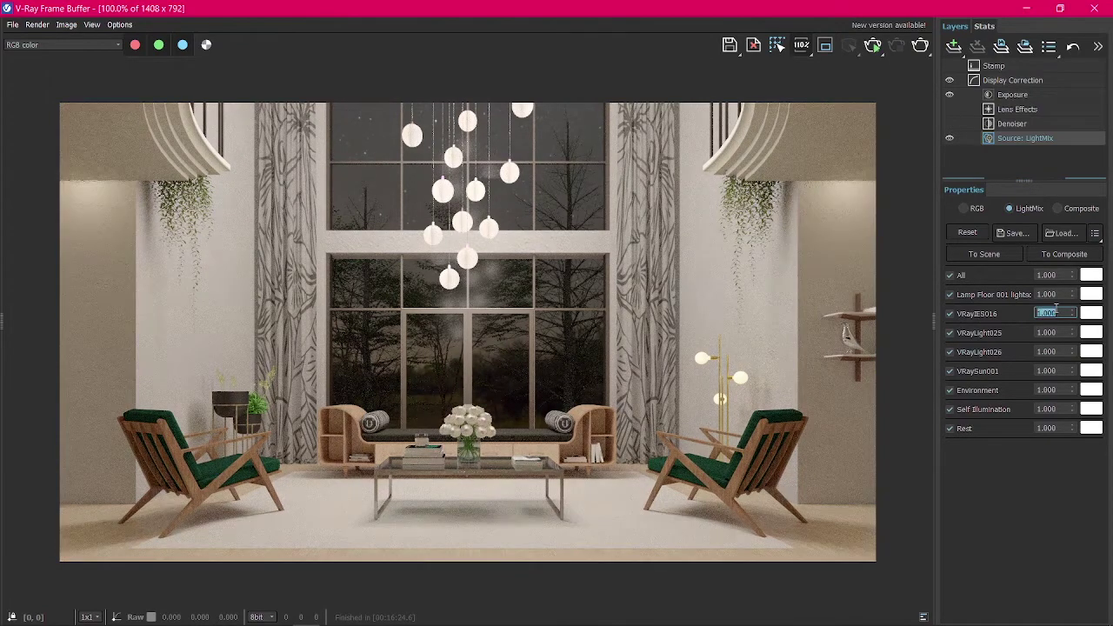
Try cool and warm colour temperatures on VRayIES016, then return it to 6500 K white
left_click(1090, 313)
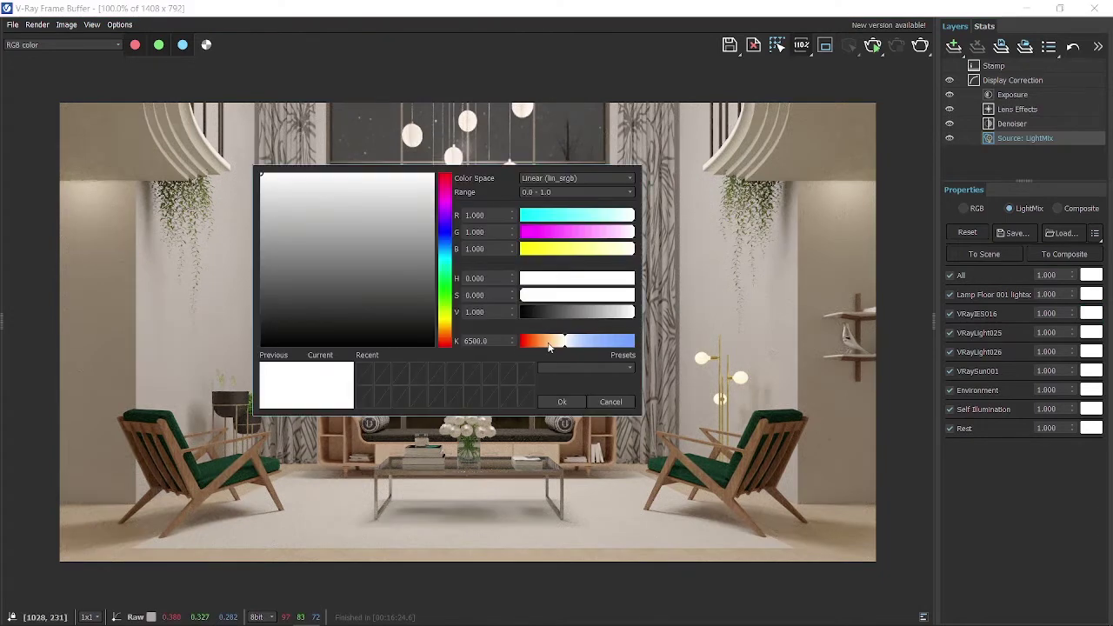
left_click(477, 340)
left_click_drag(565, 347, 635, 347)
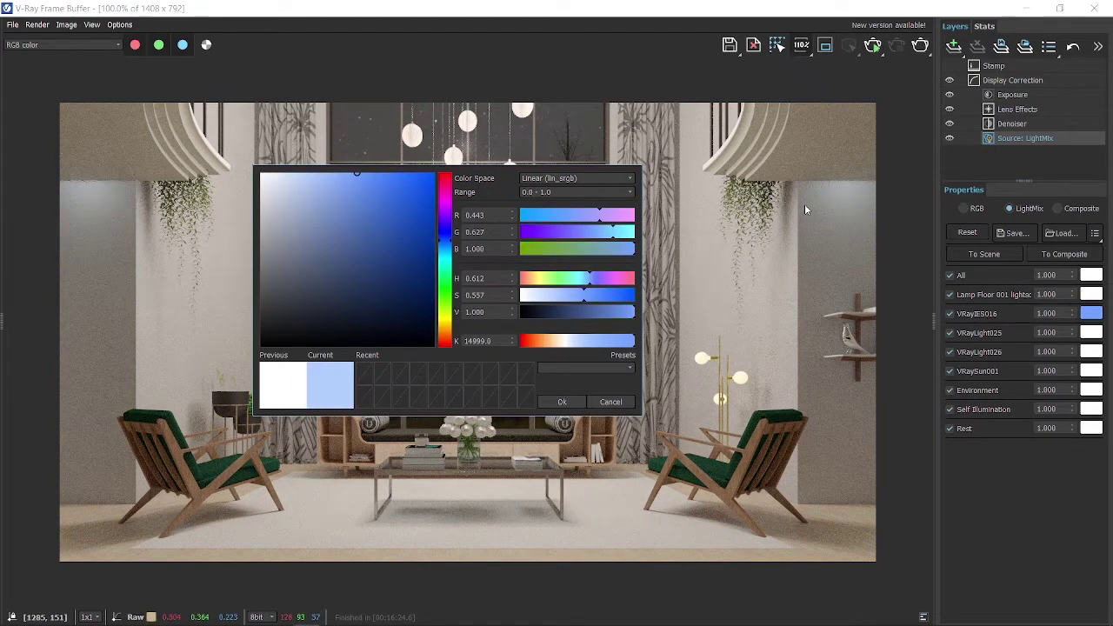
left_click_drag(622, 344, 530, 345)
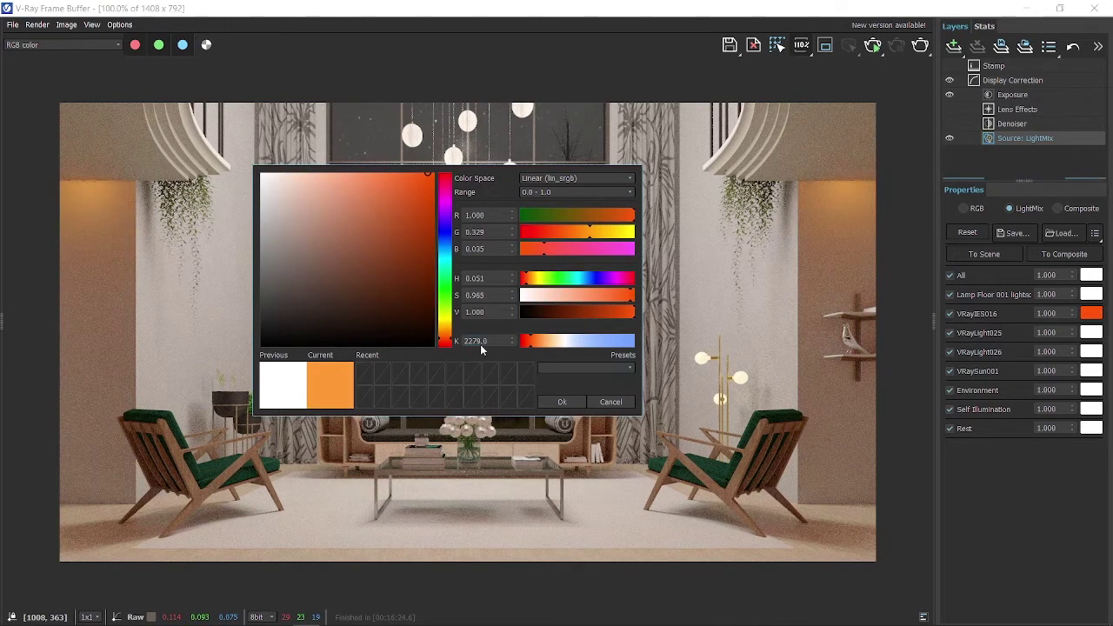
double_click(483, 340)
type("6500")
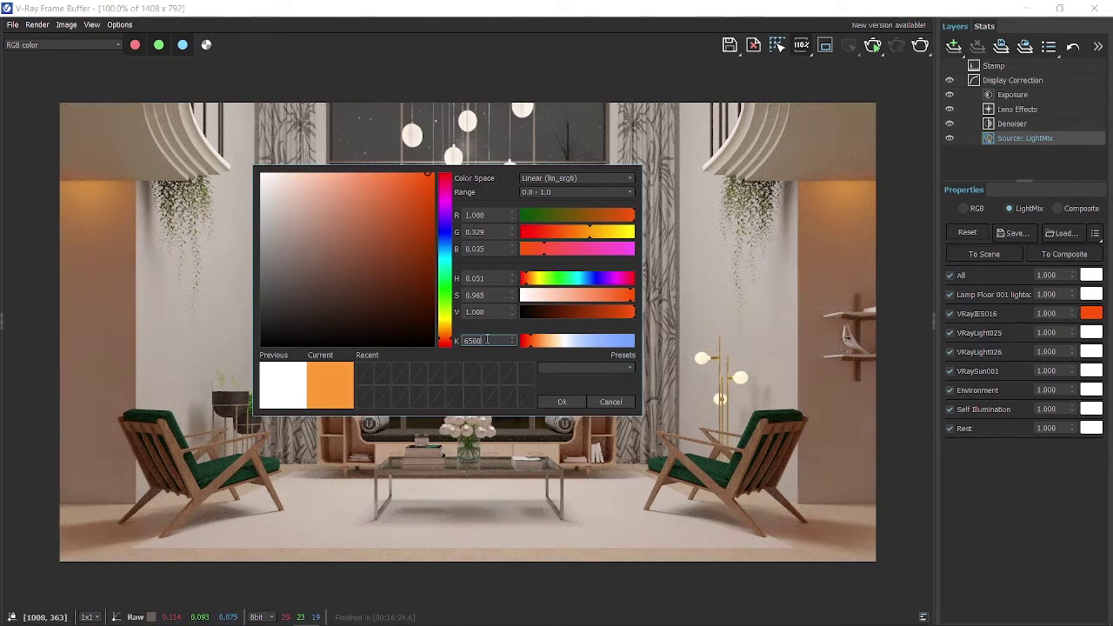
key("Return")
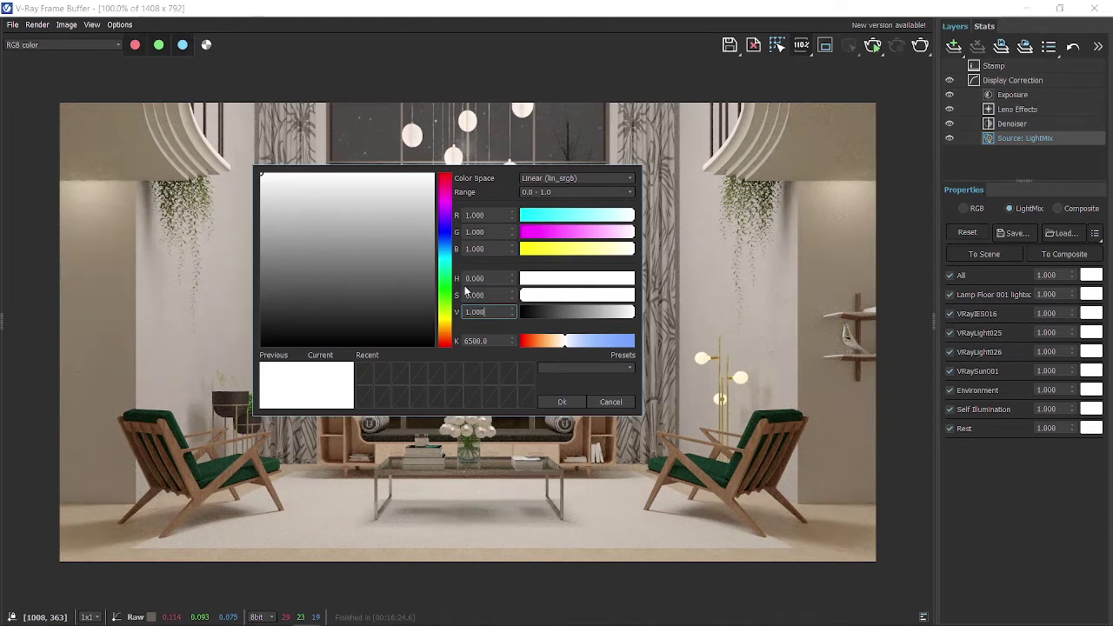
Sweep through hues, then set VRayIES016 to 6000 K warm white and confirm
left_click_drag(581, 249, 646, 287)
left_click_drag(631, 340, 488, 266)
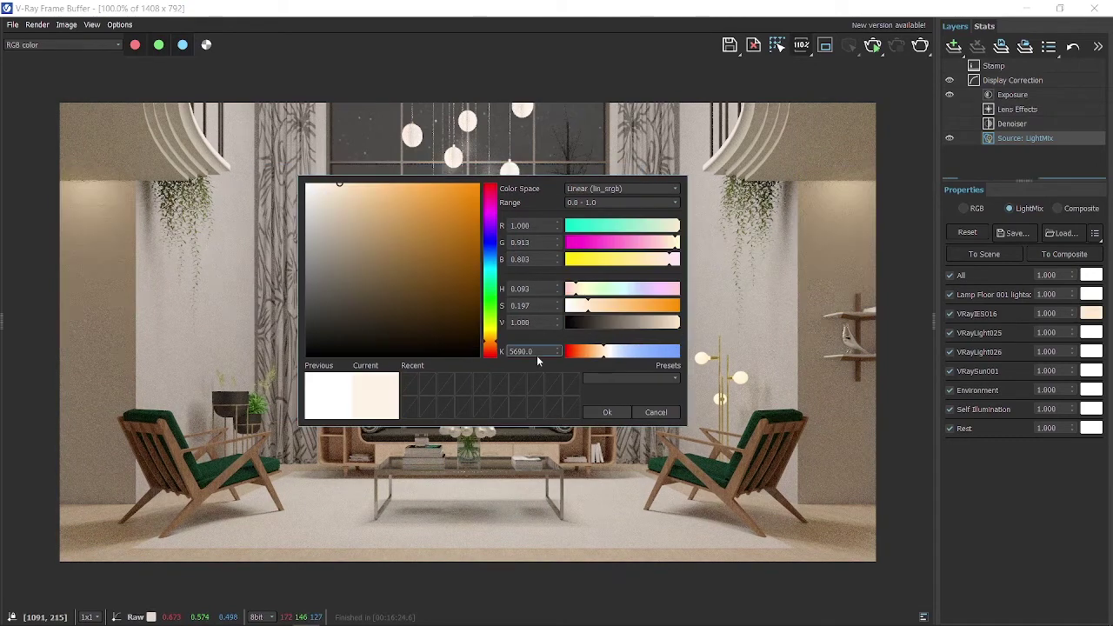
double_click(537, 355)
type("6000")
left_click(599, 414)
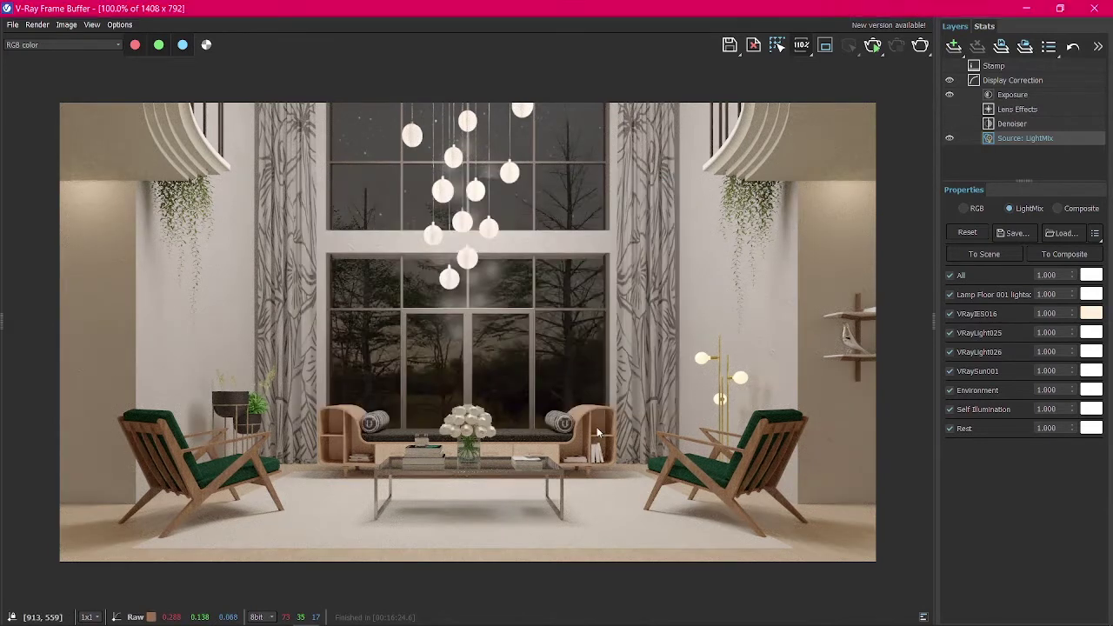
Preview VRayLight026 off and on, then push its colour temperature to the deepest blue
left_click(949, 352)
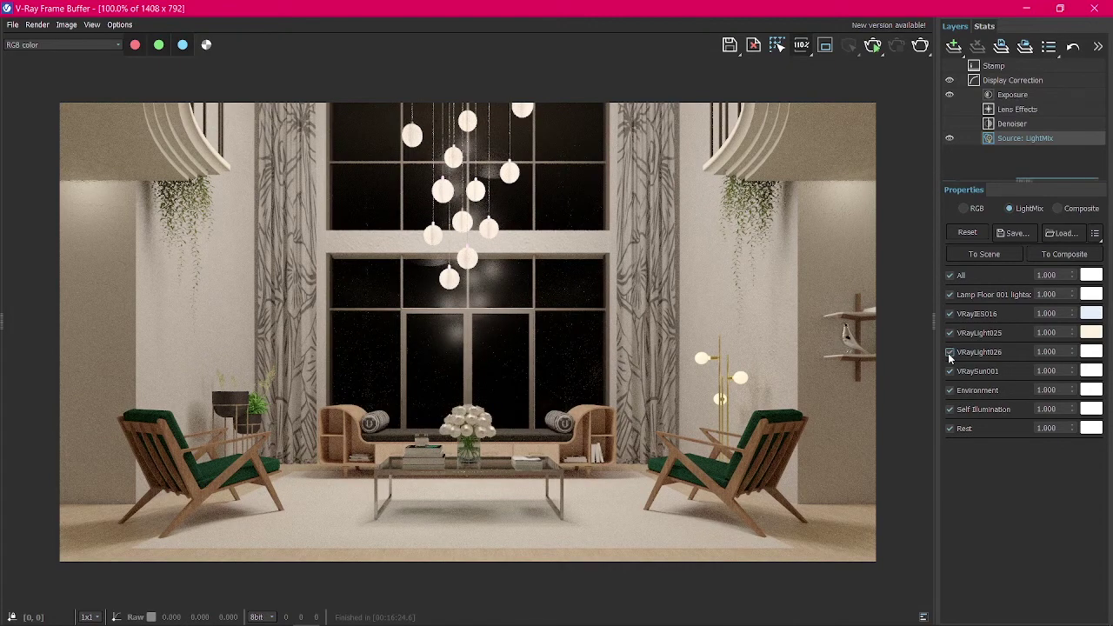
left_click(949, 352)
left_click(1091, 352)
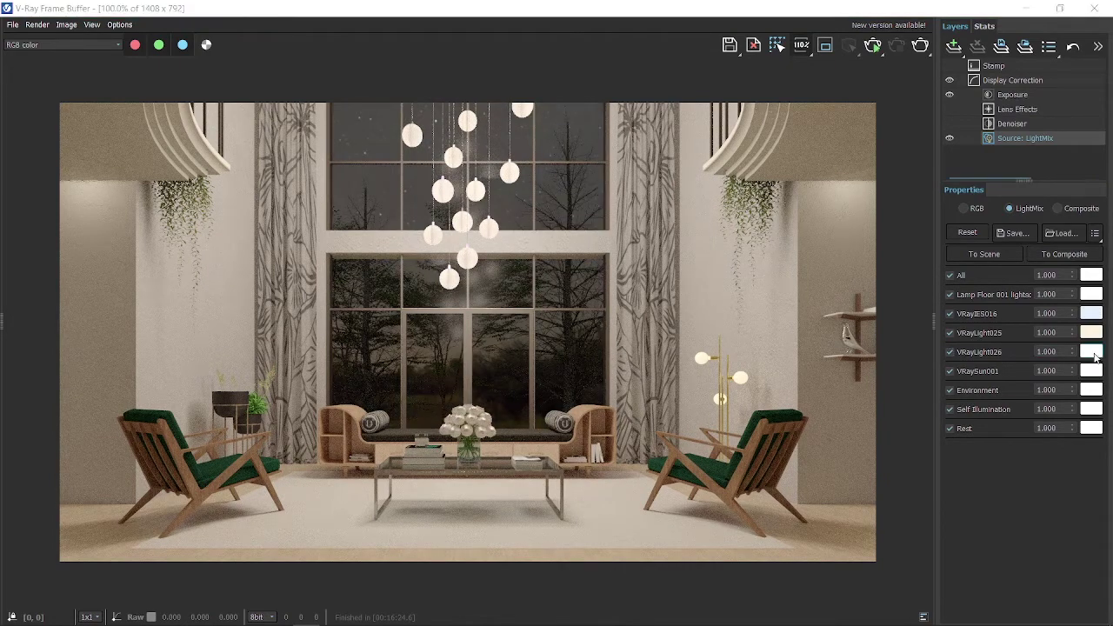
left_click(804, 347)
left_click_drag(817, 353, 885, 355)
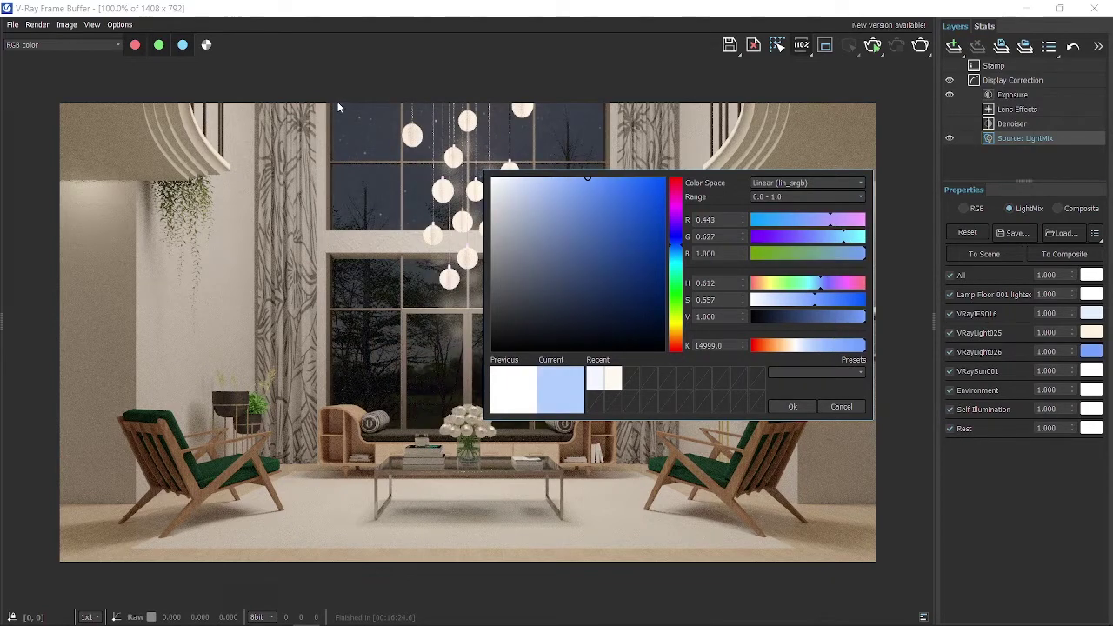
left_click(1091, 313)
Set VRayLight026's colour temperature to 600, then to 4000 K for a bluish tint
left_click(936, 488)
double_click(936, 489)
type("6000")
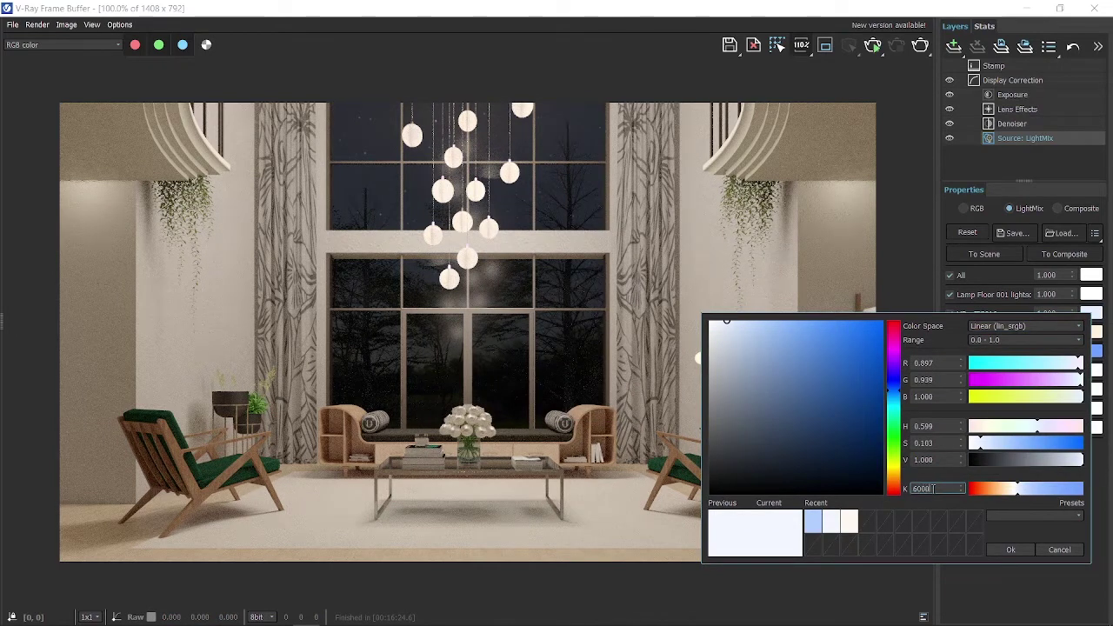
key("Return")
left_click(1006, 549)
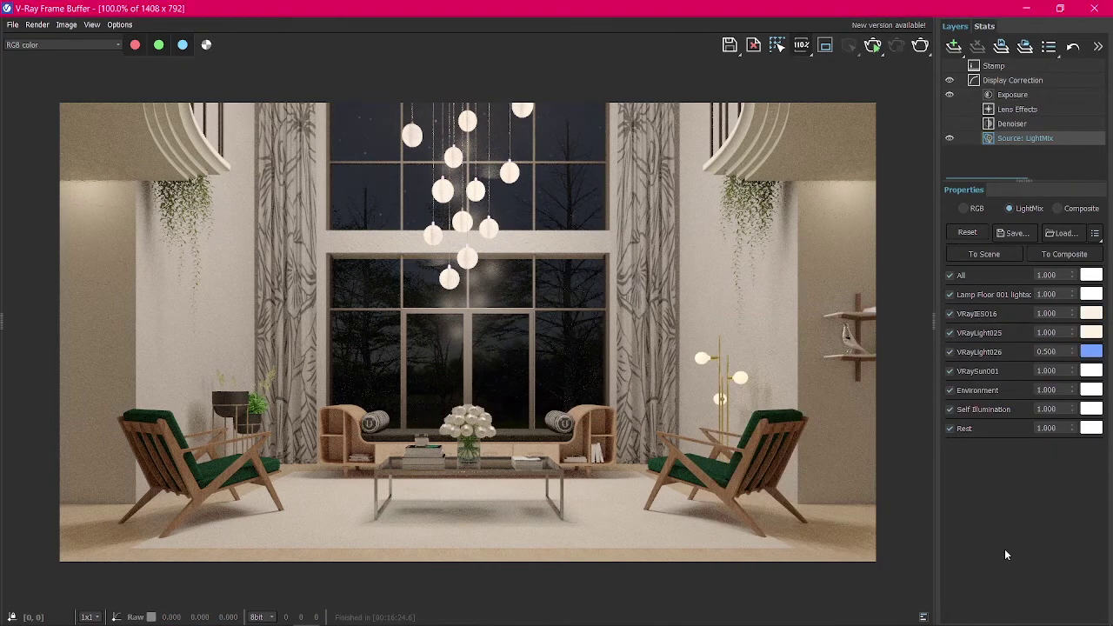
left_click(1088, 351)
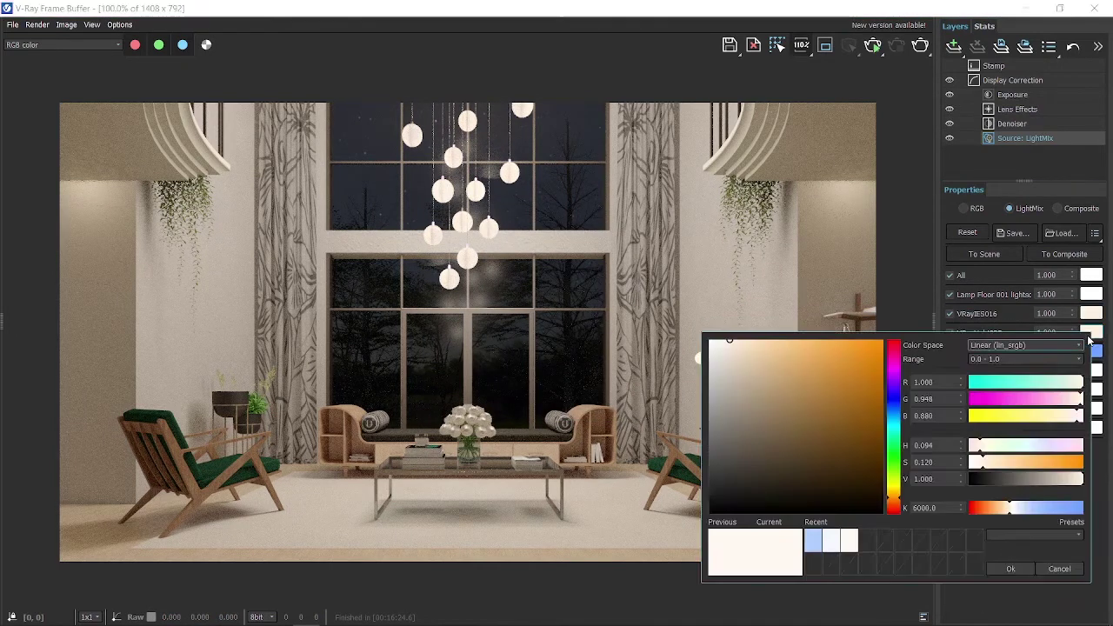
double_click(938, 506)
type("4")
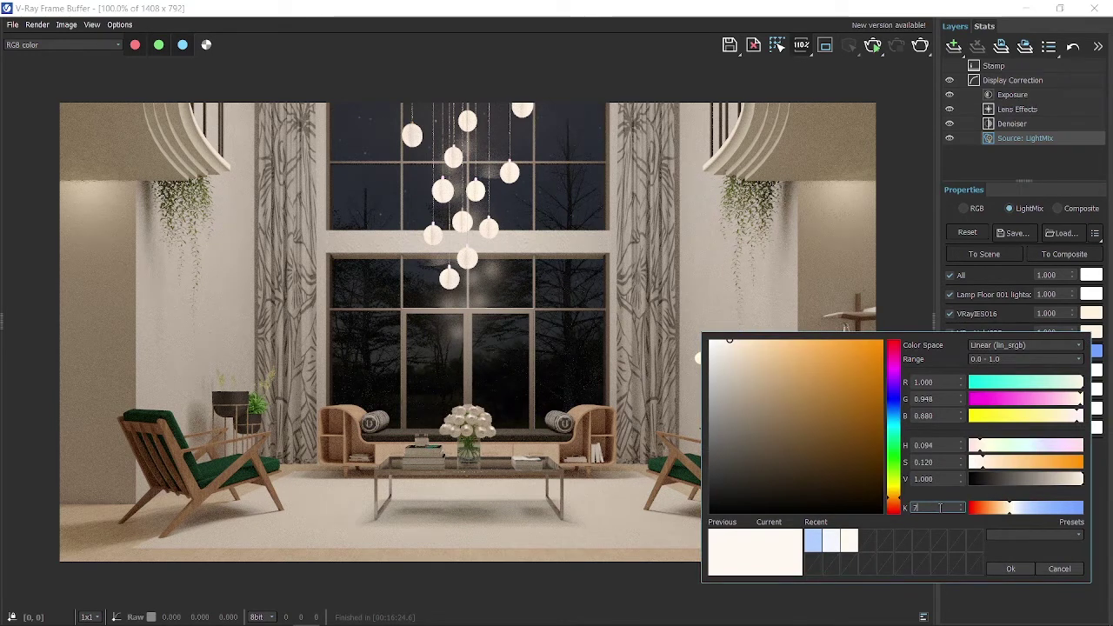
type("000")
key("Return")
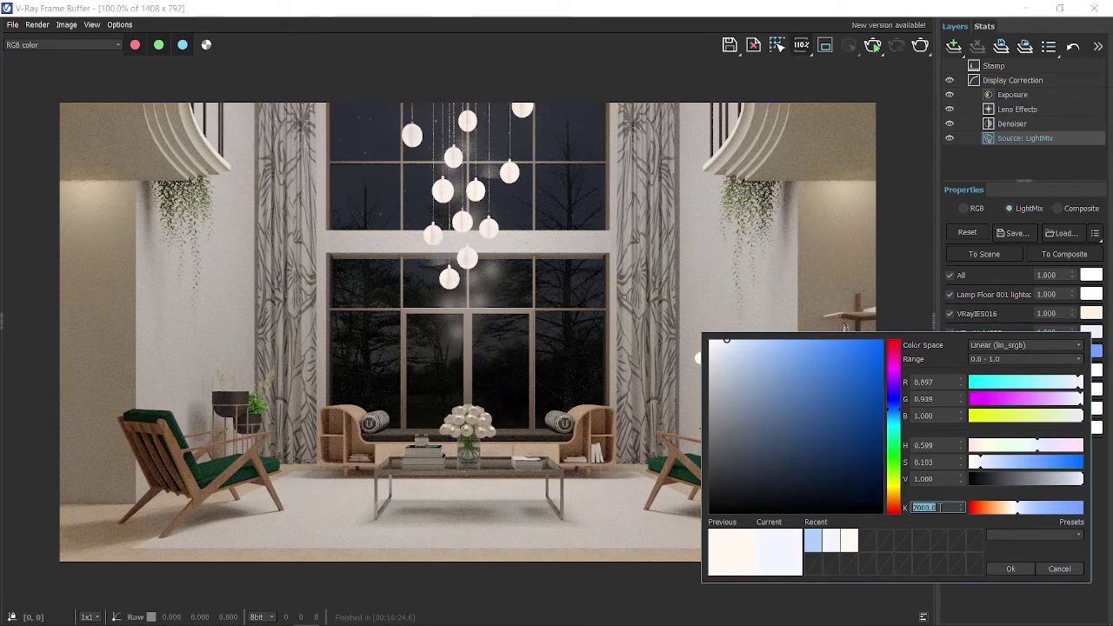
left_click(1010, 567)
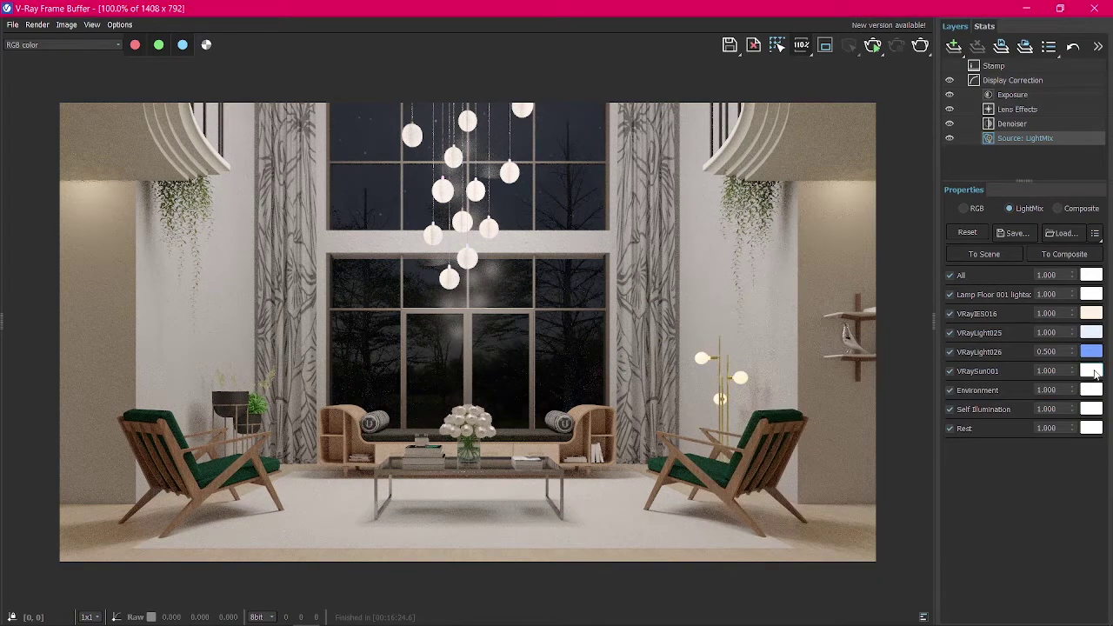
Open VRaySun001's colour settings and close them unchanged
left_click(1092, 372)
left_click(1092, 371)
left_click(1091, 371)
left_click(1059, 607)
Reopen History, store the current render, and set renders 1 and 2 as A and B
left_click(3, 321)
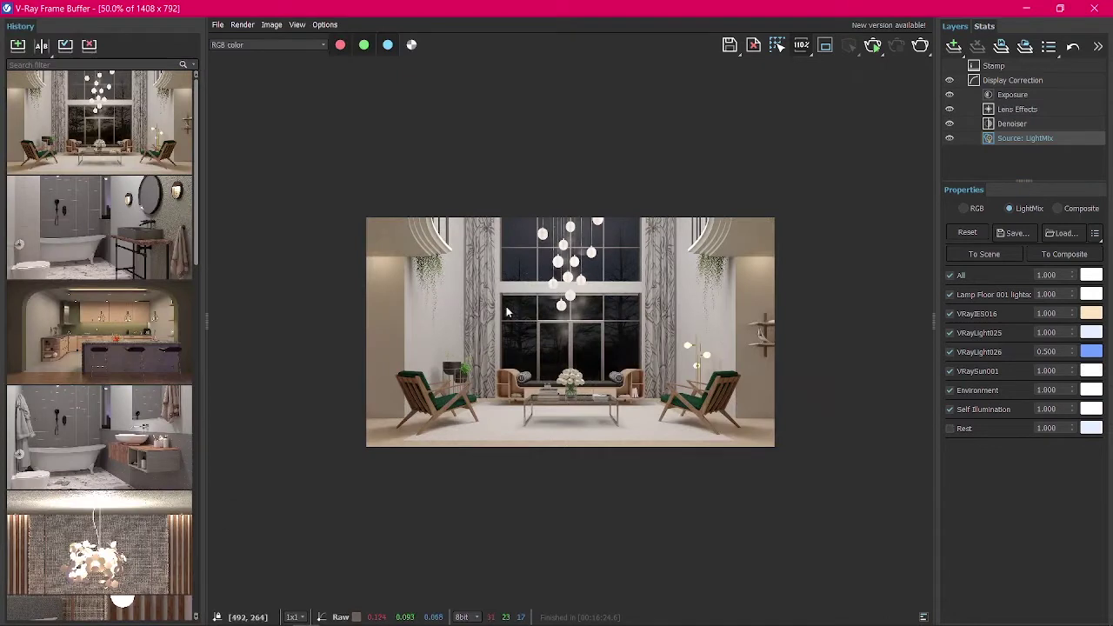
left_click(14, 51)
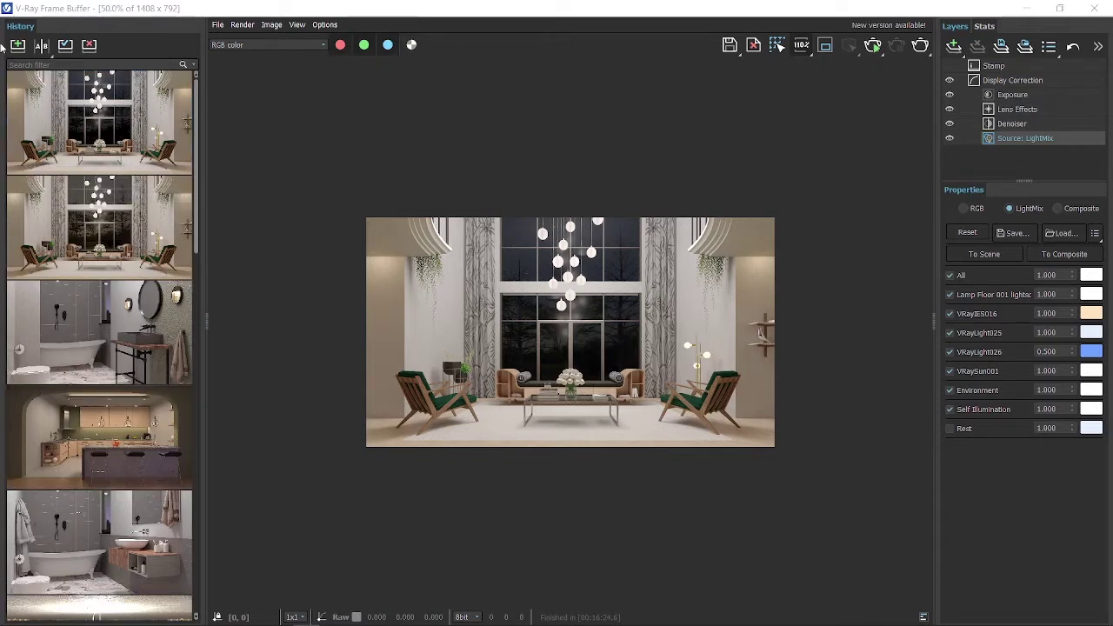
left_click(44, 48)
left_click(40, 45)
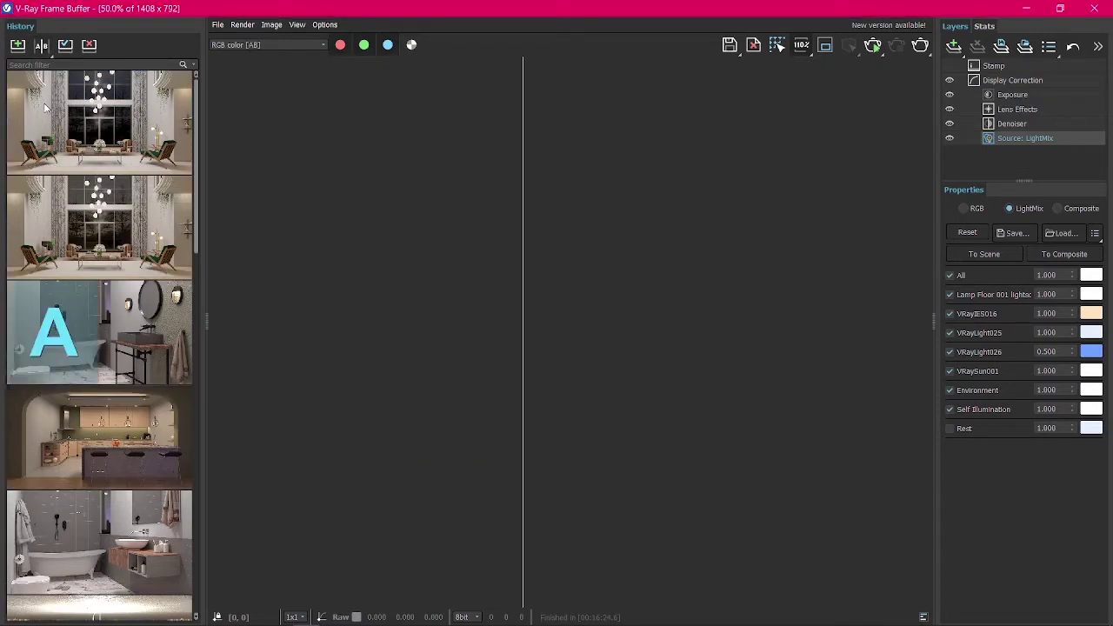
left_click(52, 122)
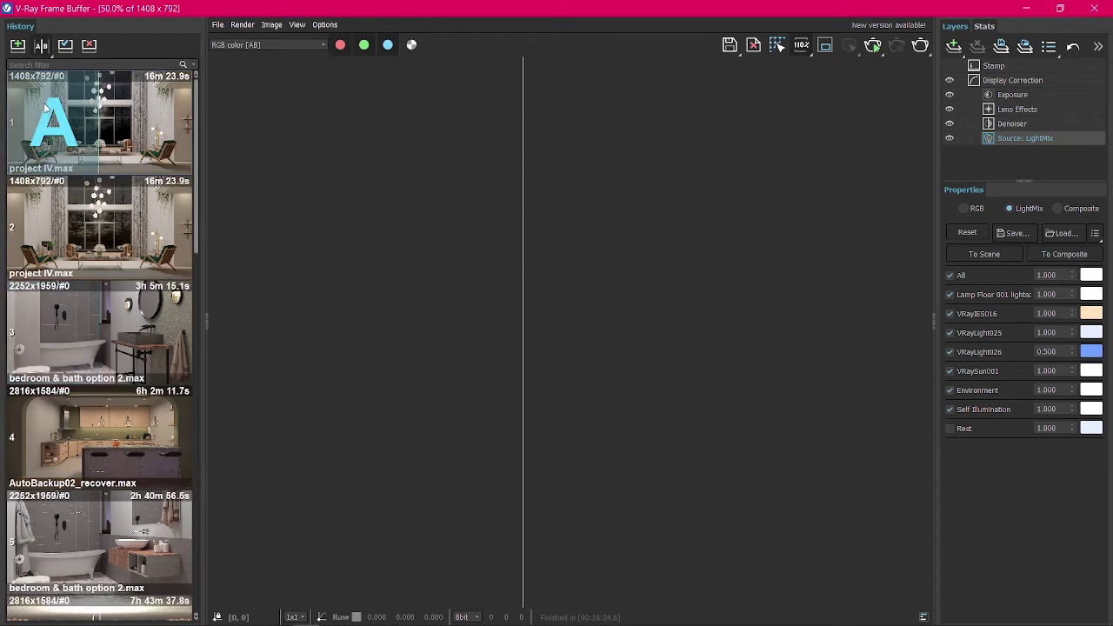
Shift the A/B split, then switch to a top-over-bottom comparison and adjust the divider
left_click(148, 217)
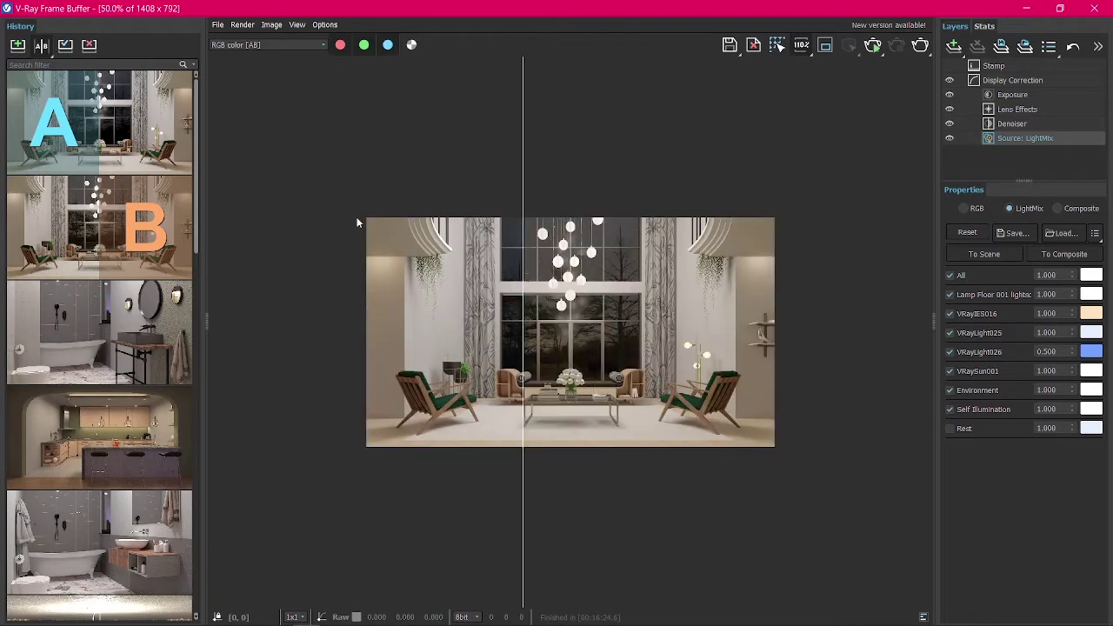
scroll(350, 306, "up", 3)
scroll(341, 286, "down", 3)
left_click_drag(521, 279, 820, 335)
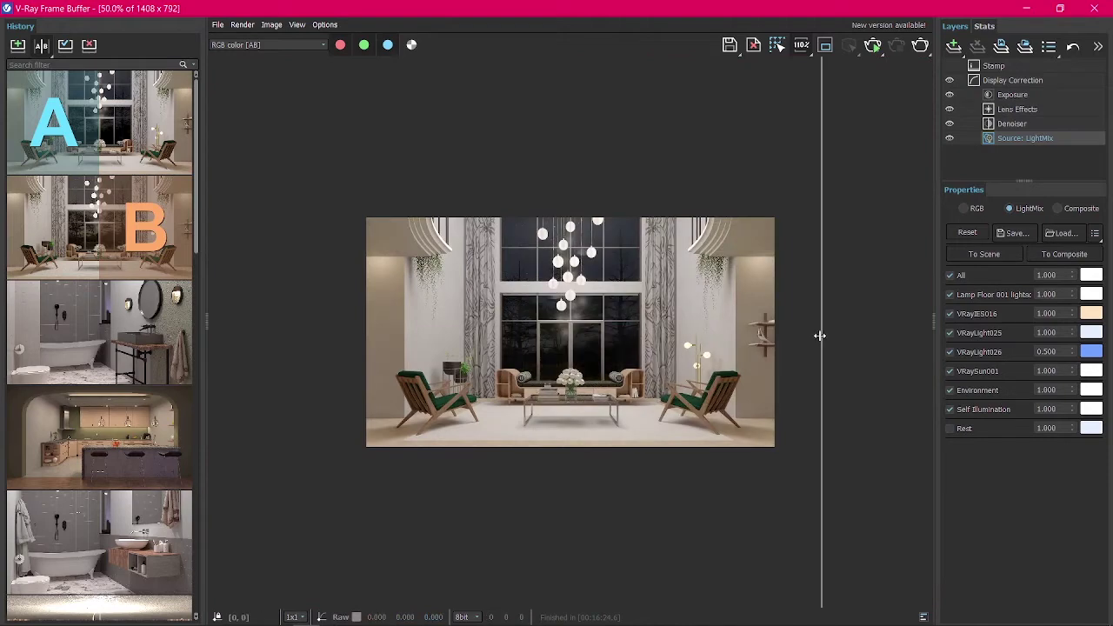
left_click(43, 49)
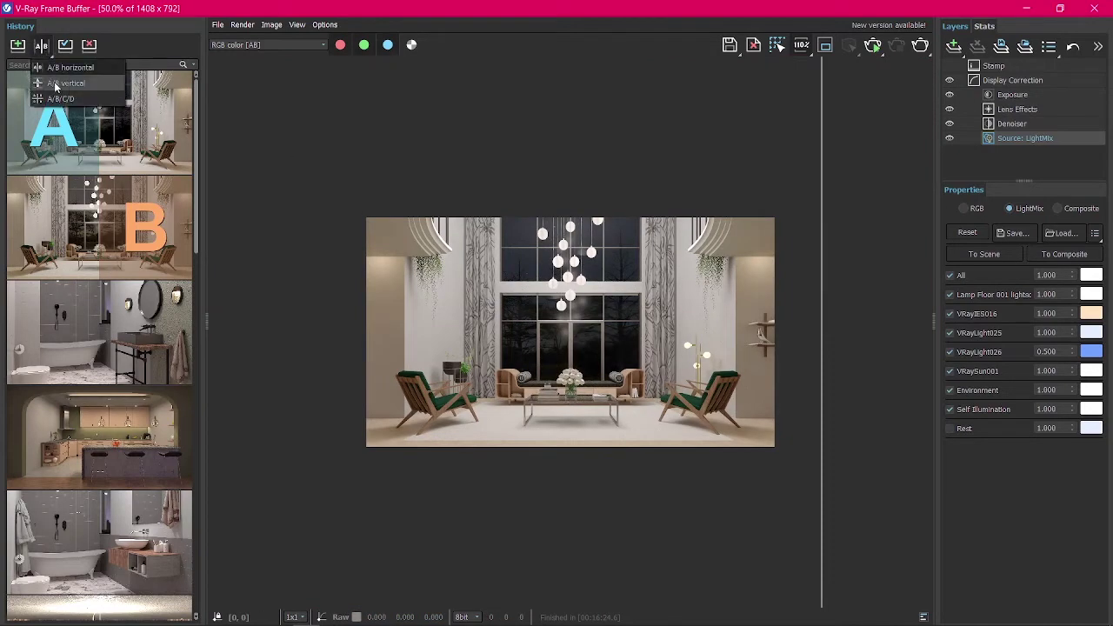
left_click(59, 84)
mouse_move(583, 318)
left_mouse_down()
mouse_move(588, 462)
mouse_move(583, 304)
mouse_move(582, 319)
left_mouse_up()
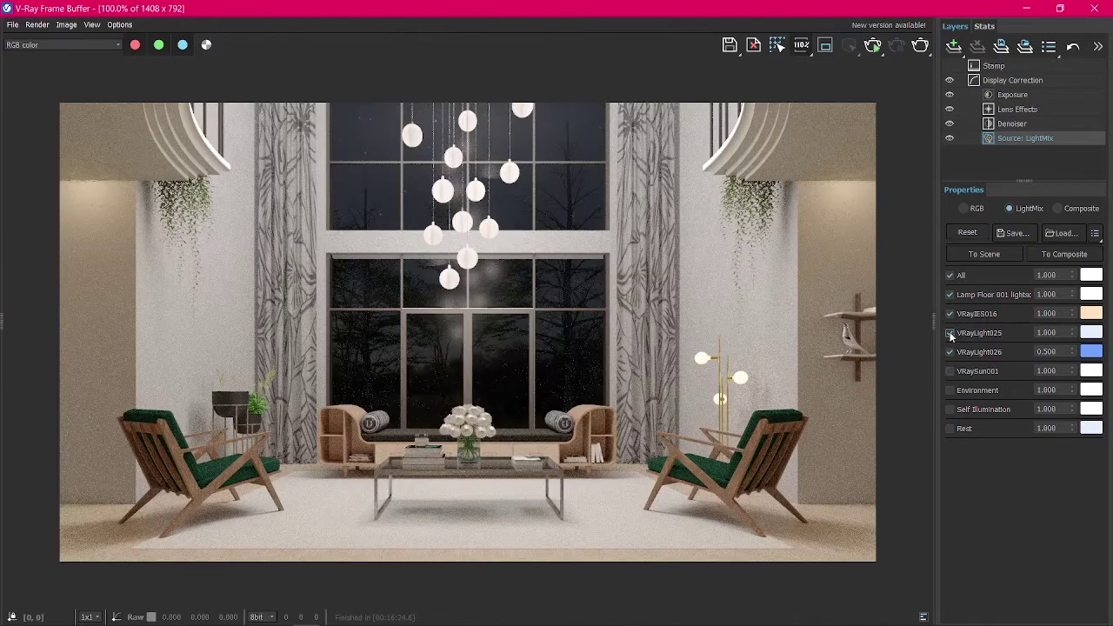
Return to the single current render and preview it with VRayIES016 switched off
left_click(949, 332)
scroll(791, 415, "up", 3)
scroll(791, 415, "down", 3)
left_click(949, 313)
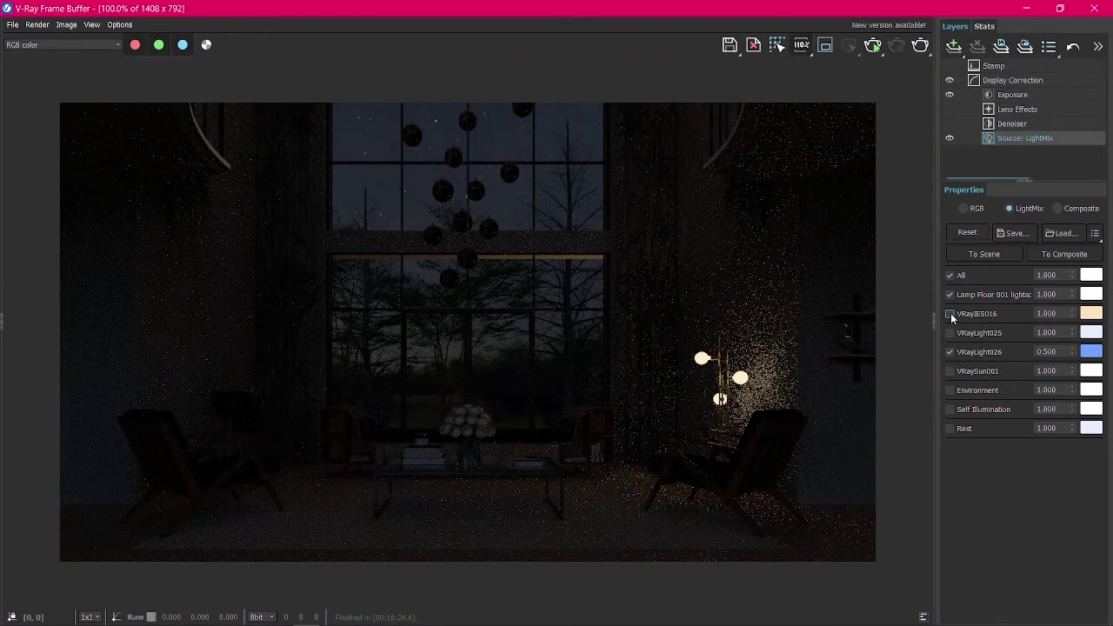
scroll(699, 349, "up", 3)
scroll(699, 350, "down", 3)
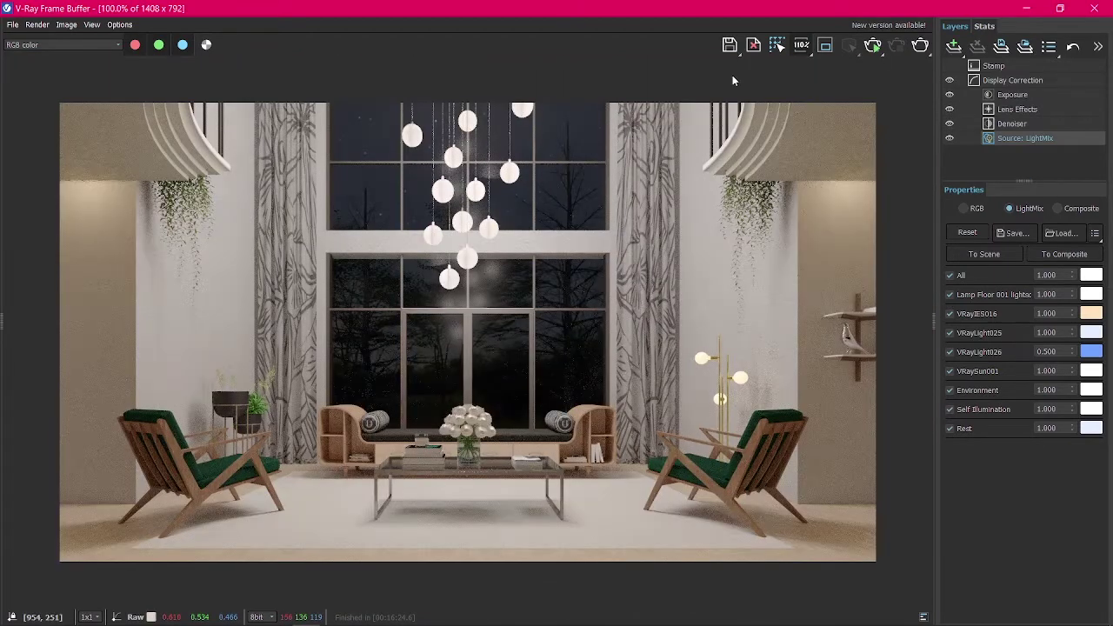
Save the current channel as JPEG 'camera 1' in the render folder at quality 100
left_click(730, 47)
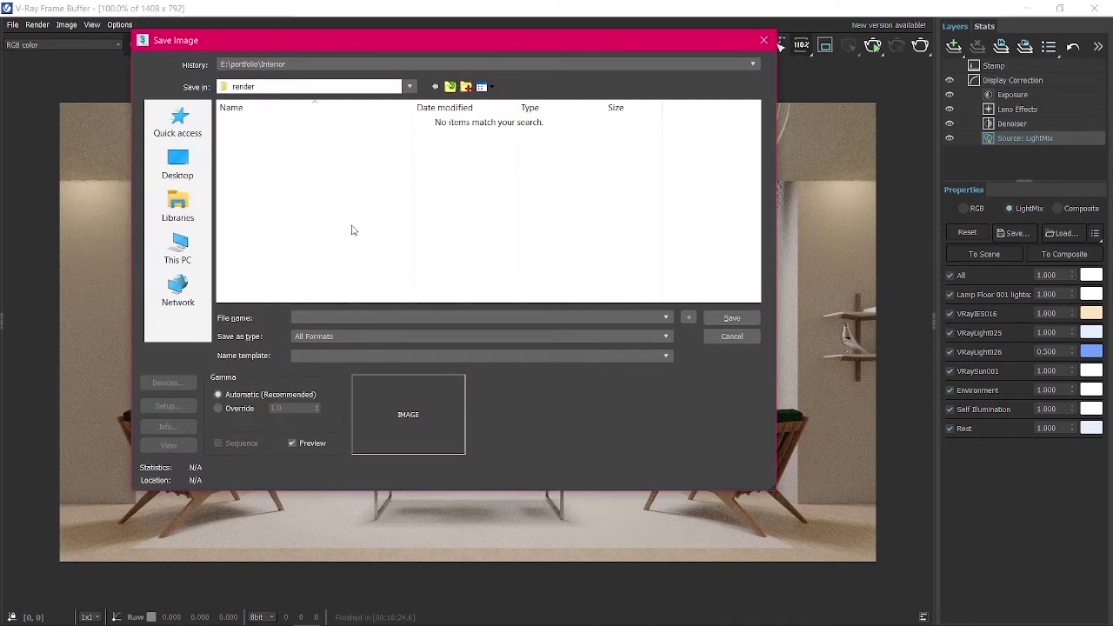
left_click(358, 335)
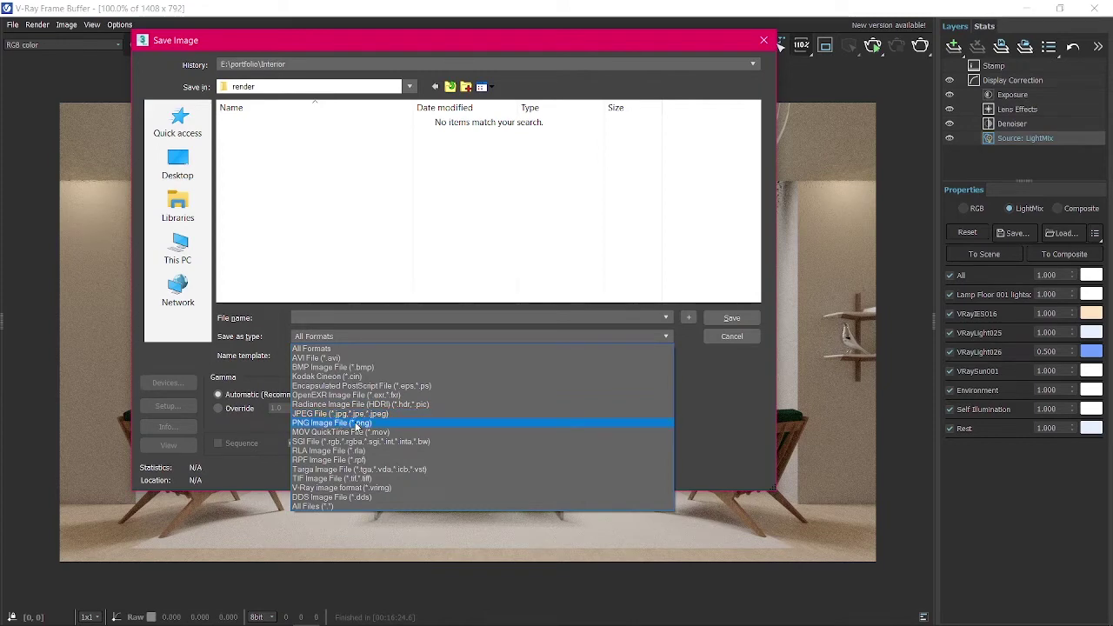
left_click(356, 414)
type("cs")
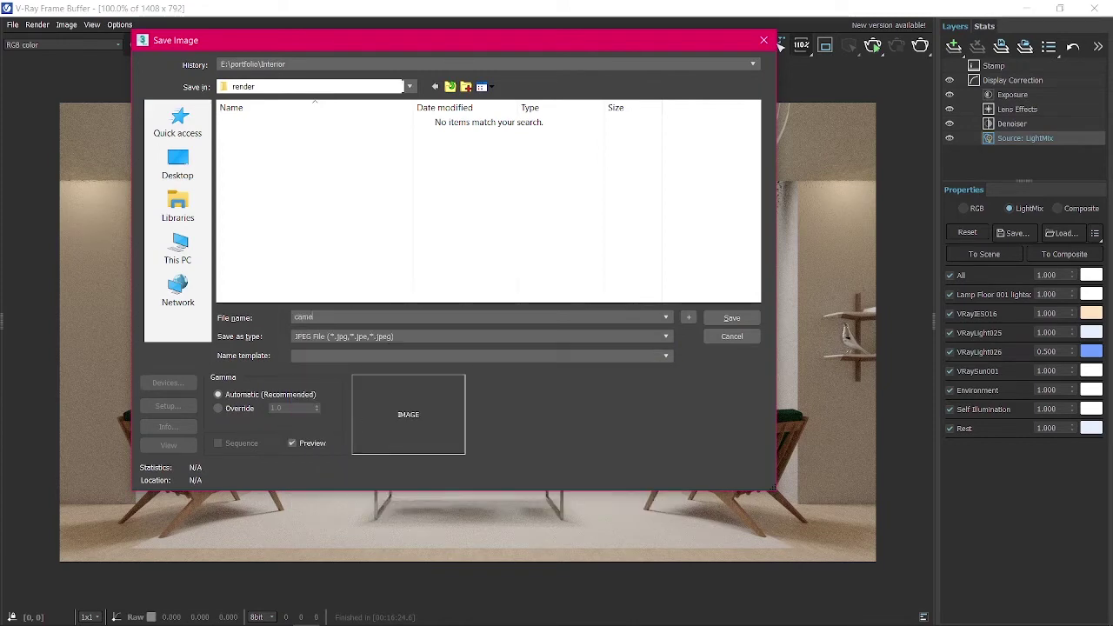
left_click(710, 320)
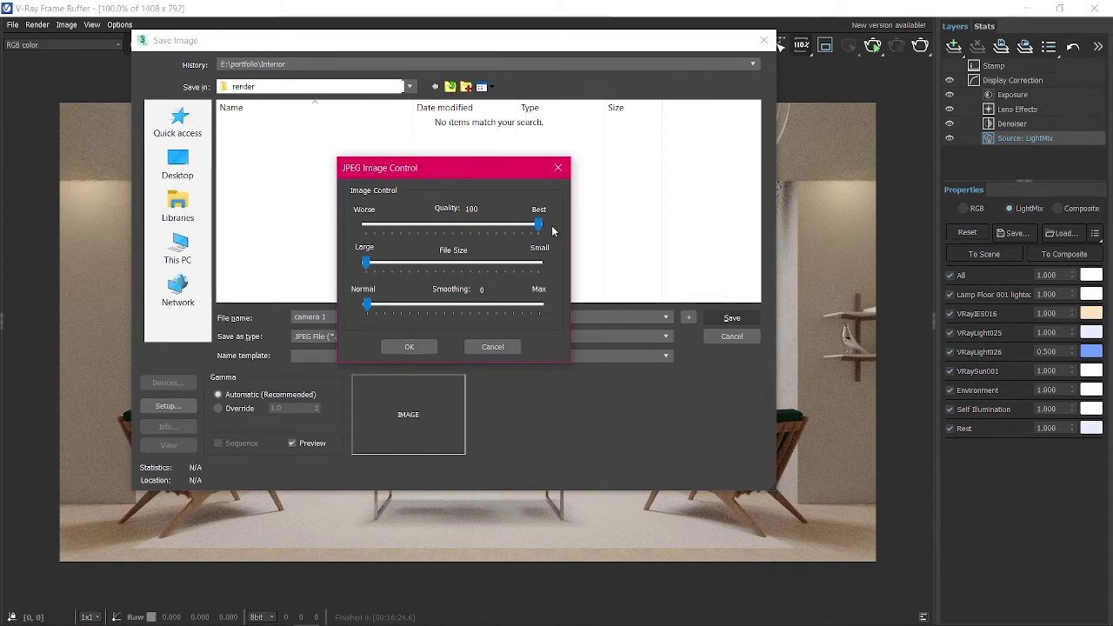
left_click(406, 348)
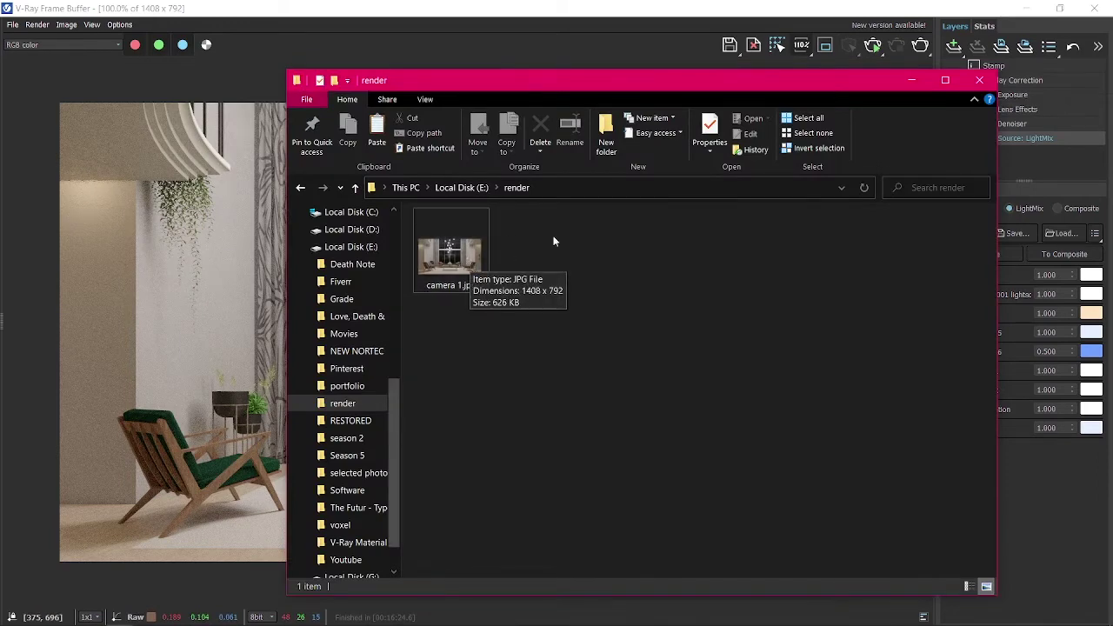
Save all image channels as separate JPEGs named 'cam 1' inside the camera 1 folder
left_click(909, 80)
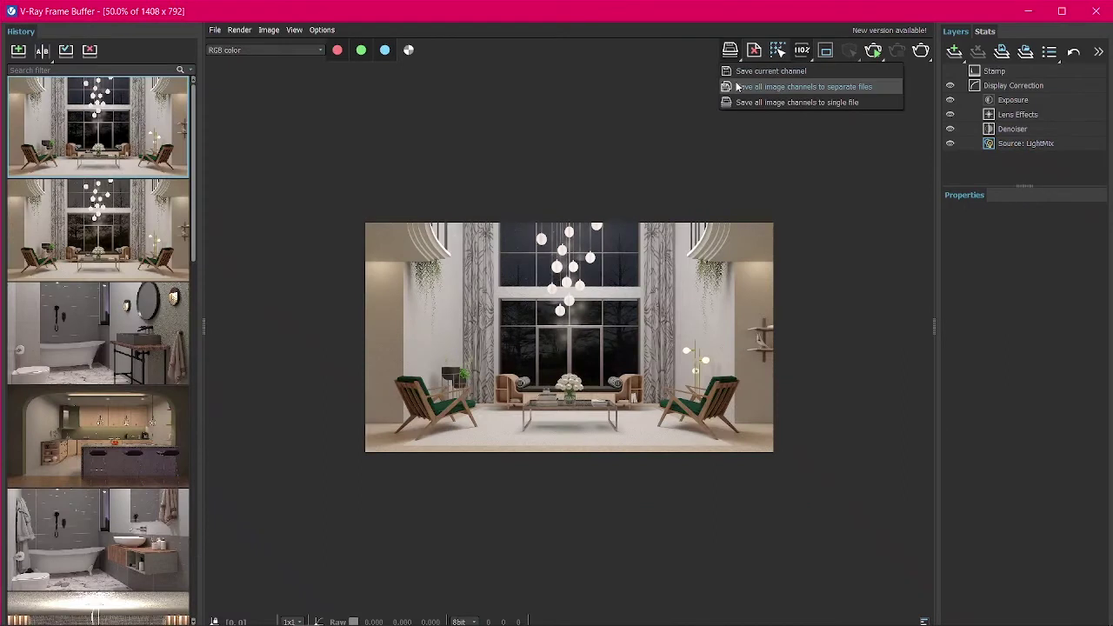
left_click(735, 87)
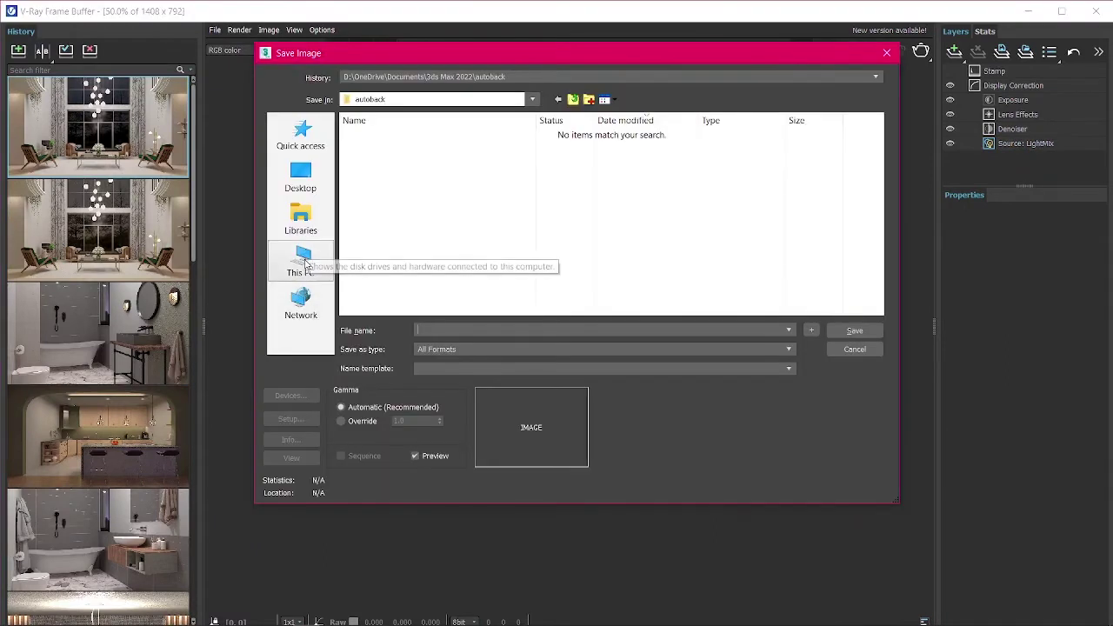
left_click(453, 349)
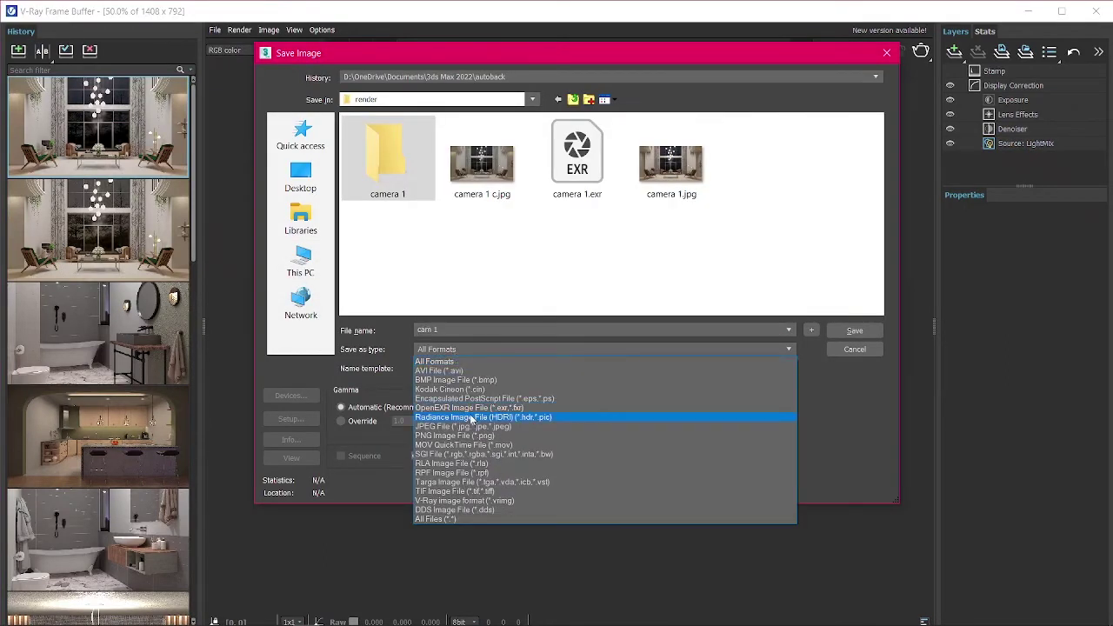
left_click(474, 426)
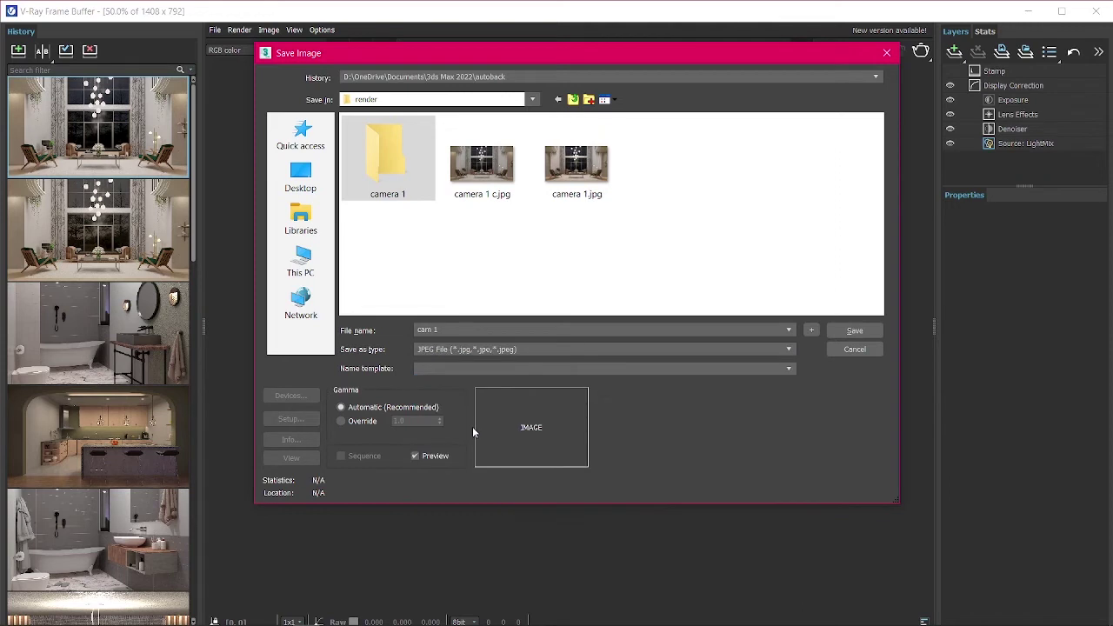
left_click(399, 188)
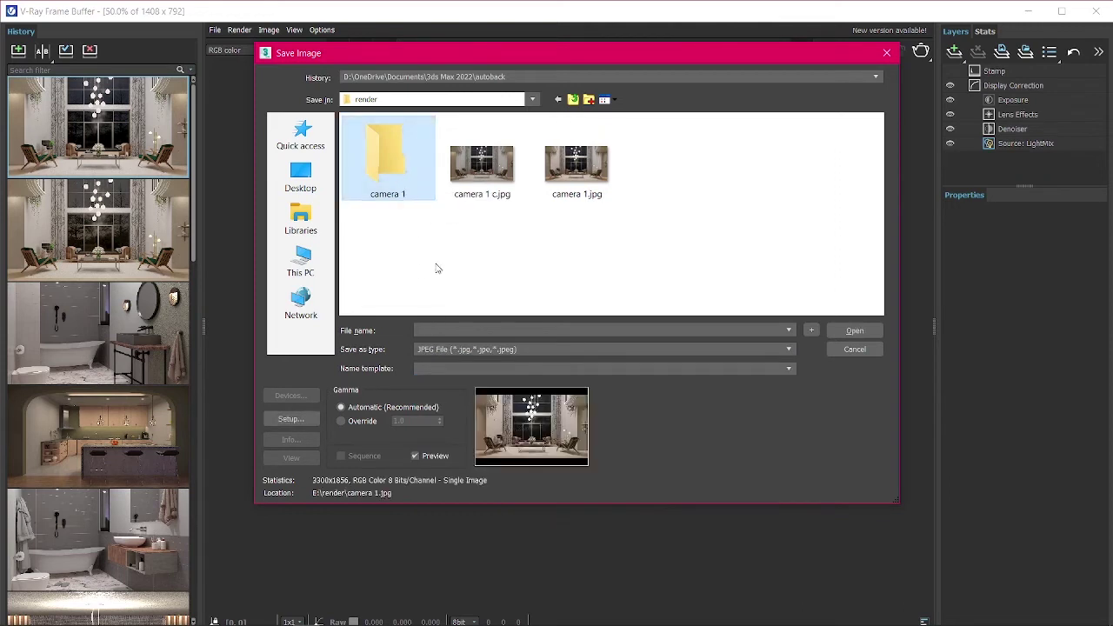
left_click(856, 330)
type("cam 1")
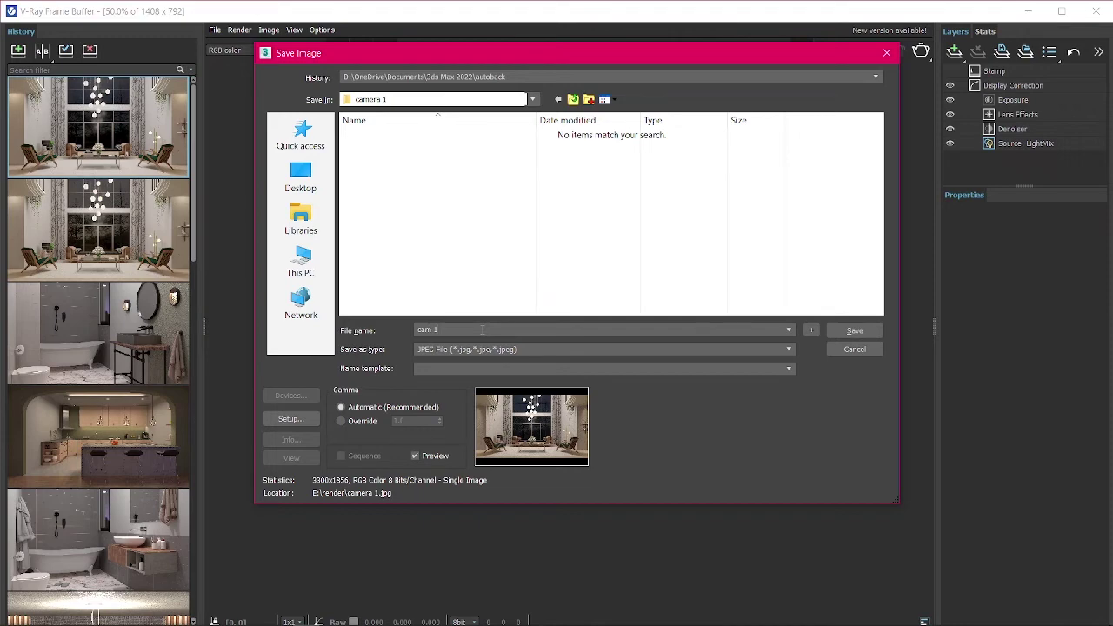
left_click(850, 332)
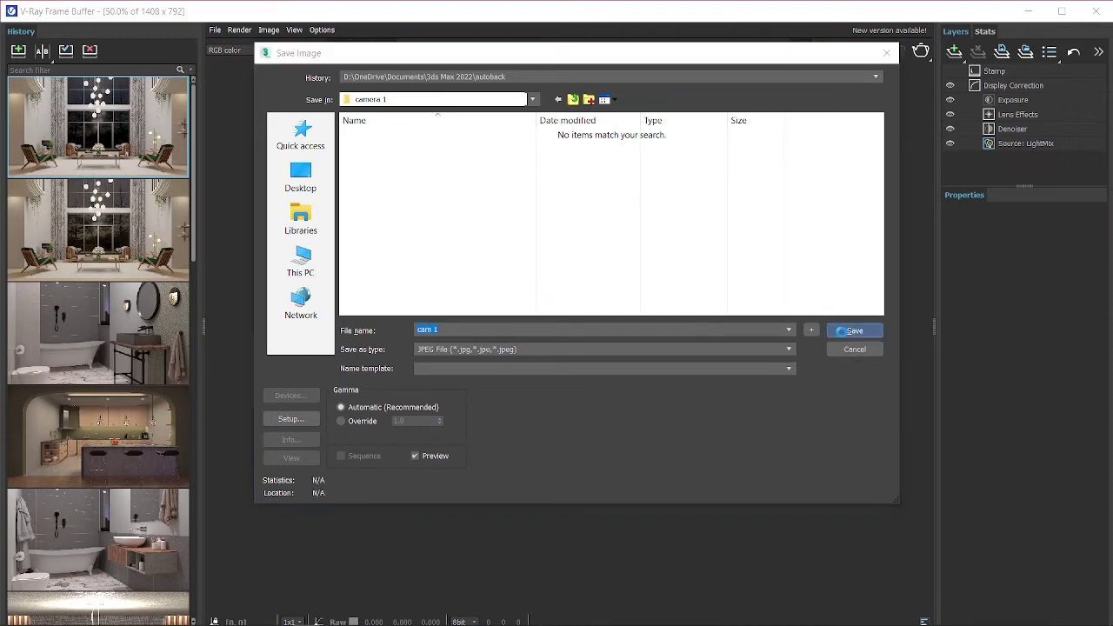
left_click(520, 360)
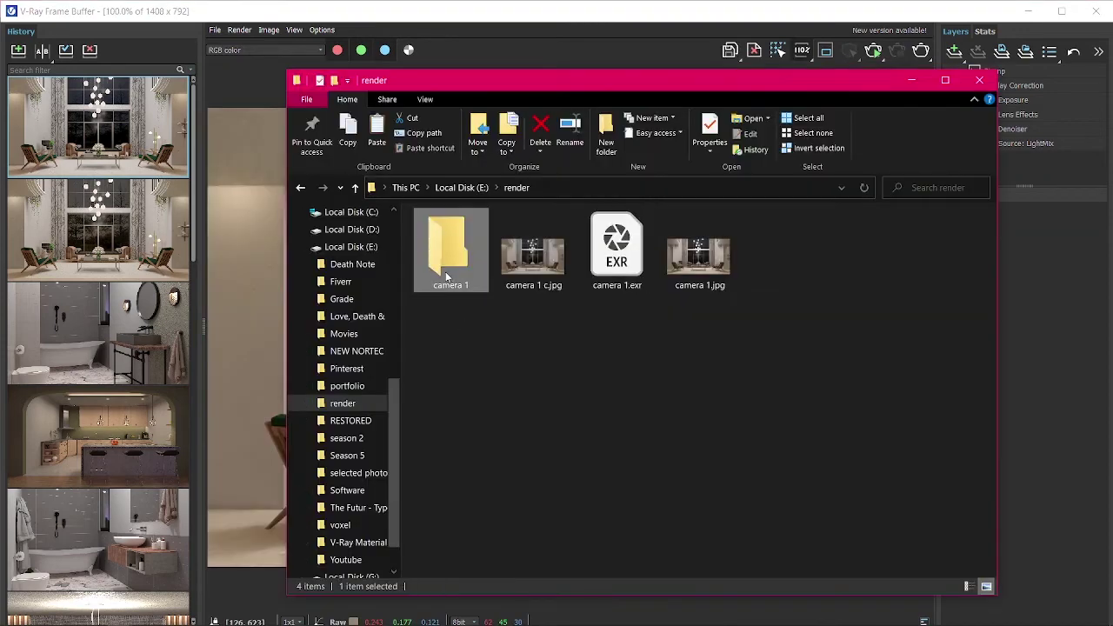
Open the camera 1 folder, maximize Explorer, and view cam 1.bumpNormals.jpg
double_click(445, 271)
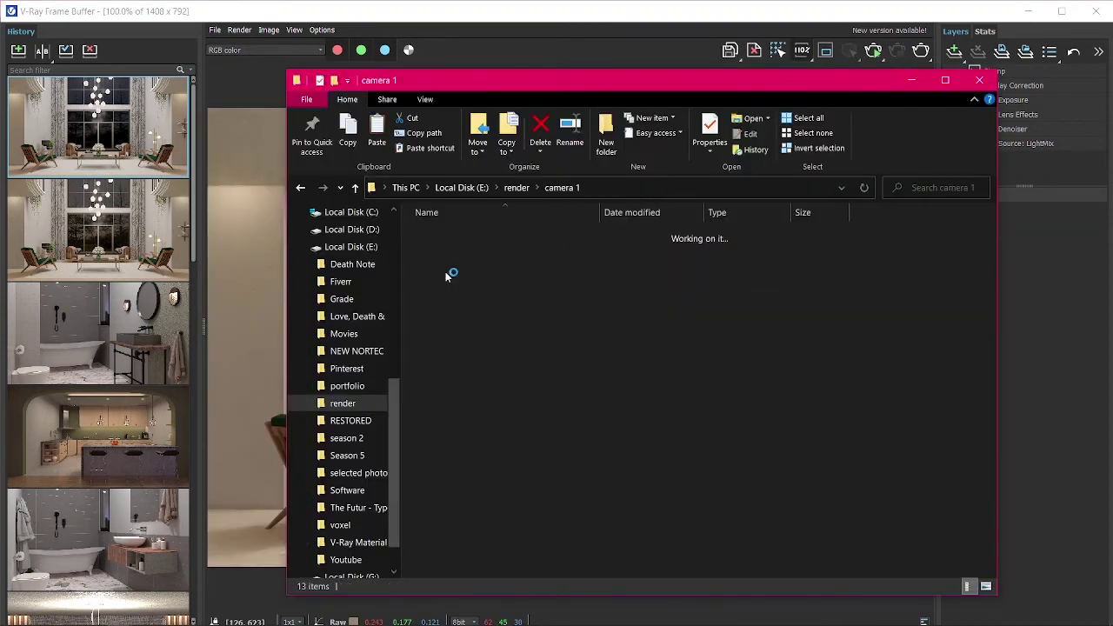
left_click(945, 79)
left_click(245, 195)
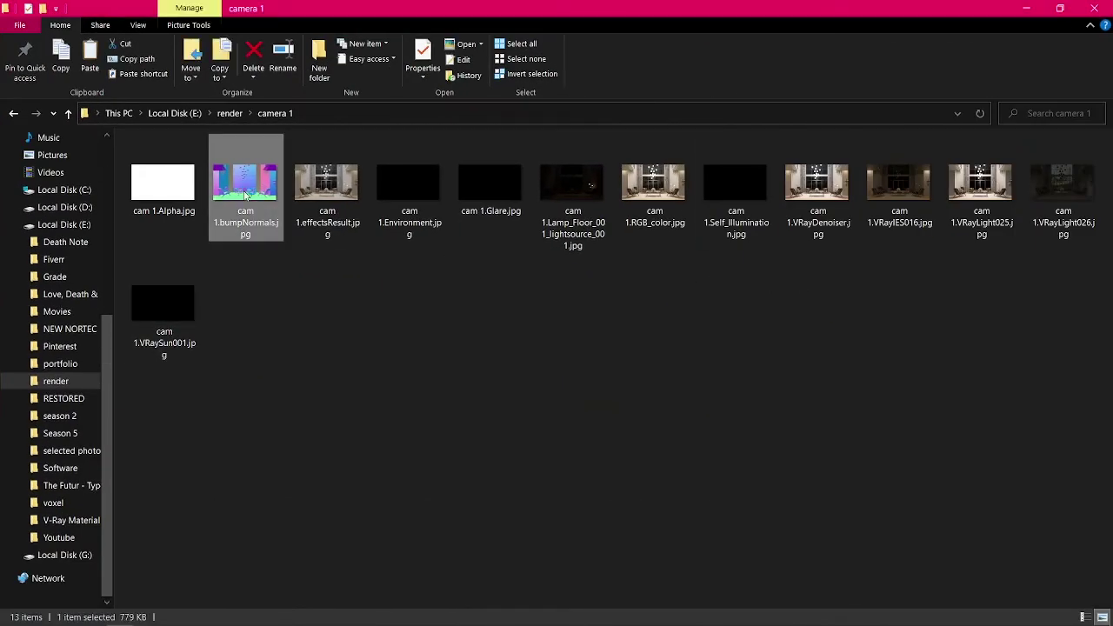
double_click(245, 194)
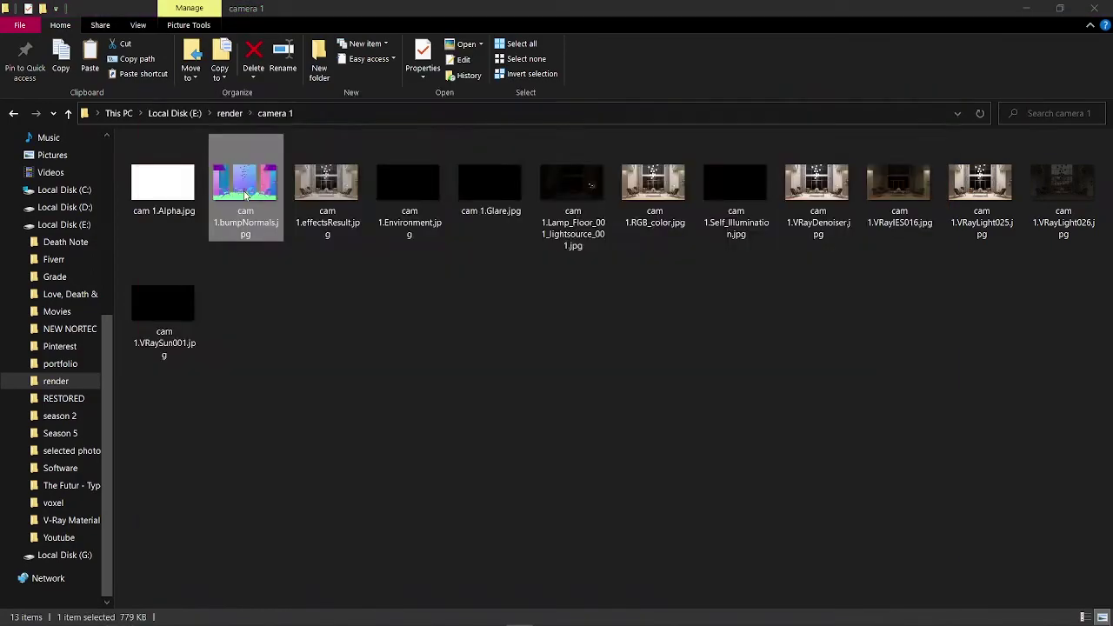